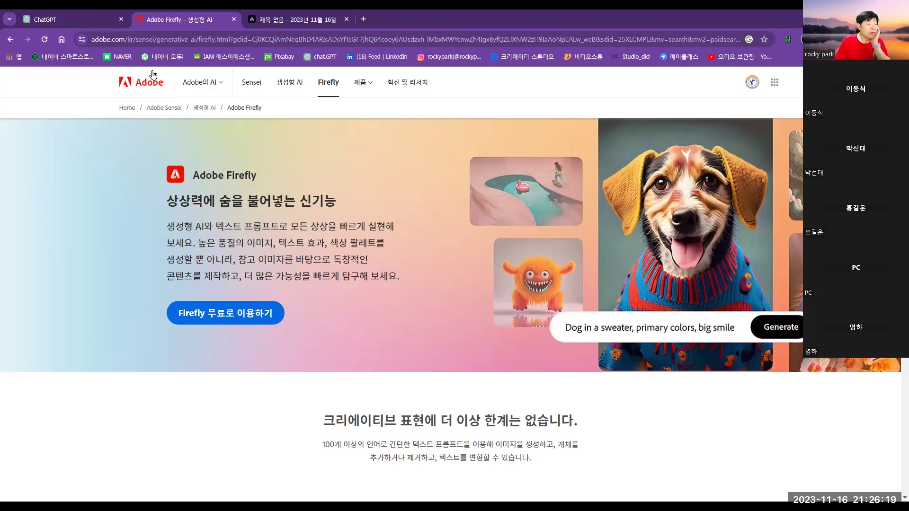
Go to the Google home page and search for "firefly"
{"action": "left_click", "coordinate": [61, 40]}
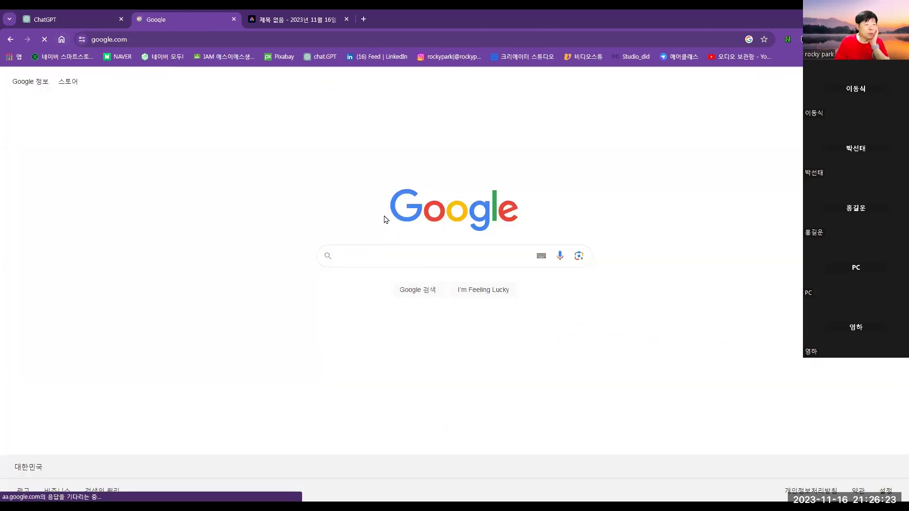
{"action": "left_click", "coordinate": [478, 259]}
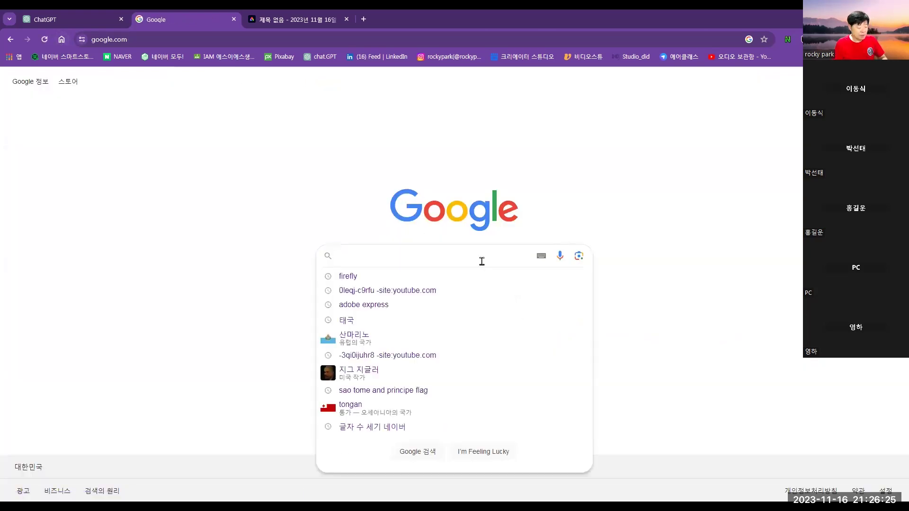
{"action": "left_click", "coordinate": [352, 281]}
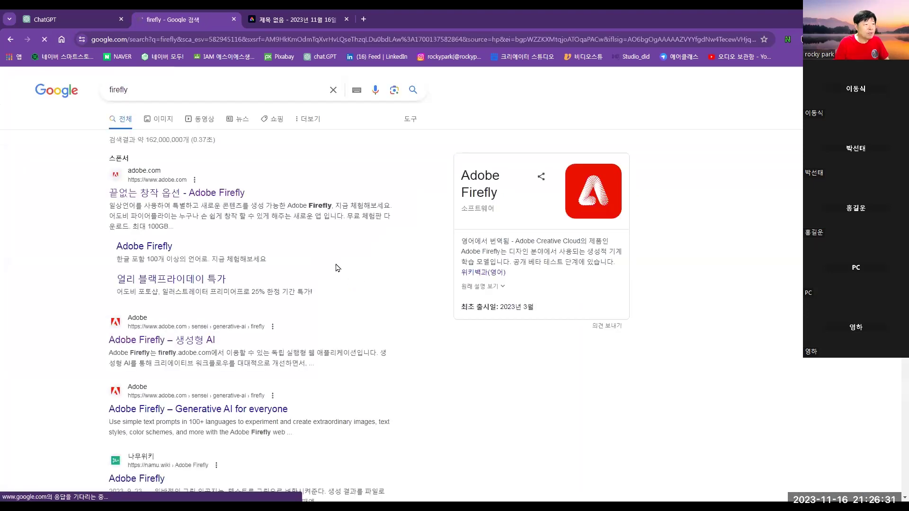
Open the sponsored Adobe Firefly result and launch the free Firefly web app from its landing page
{"action": "scroll", "coordinate": [171, 219], "scroll_direction": "down", "scroll_amount": 1}
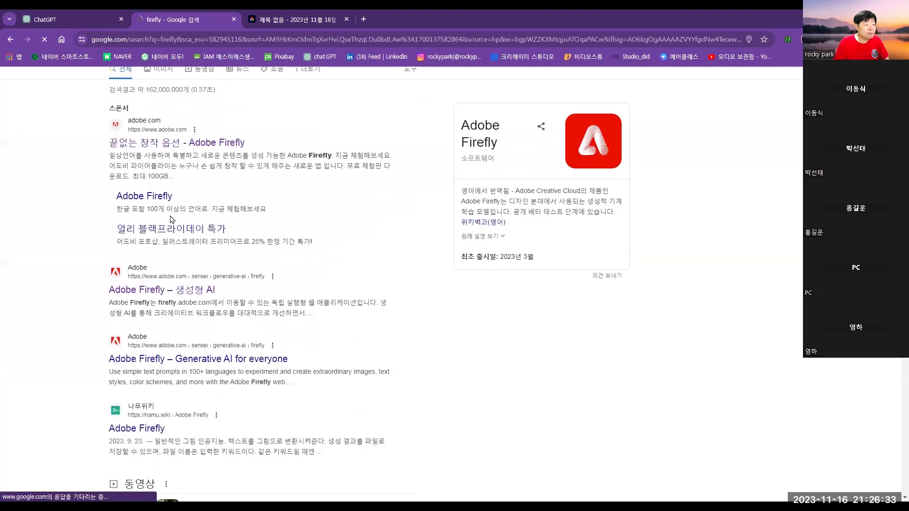
{"action": "scroll", "coordinate": [170, 236], "scroll_direction": "down", "scroll_amount": 12}
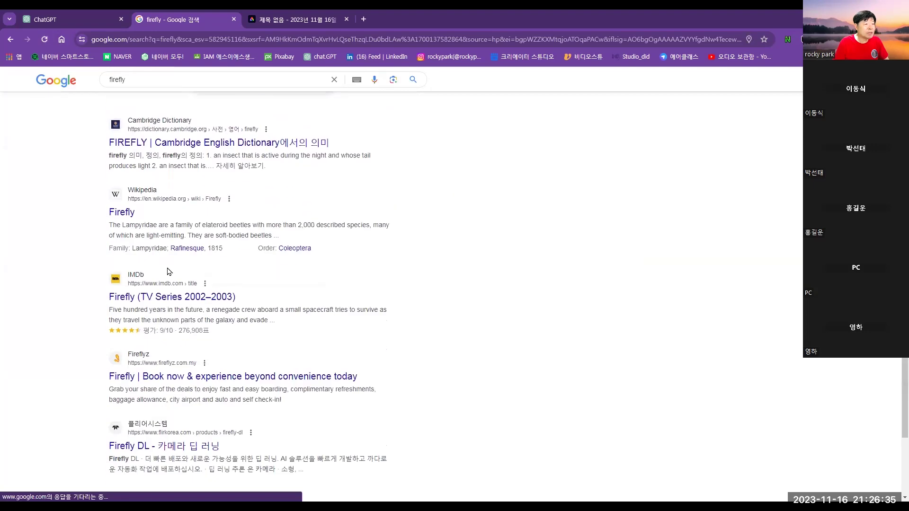
{"action": "scroll", "coordinate": [169, 280], "scroll_direction": "up", "scroll_amount": 10}
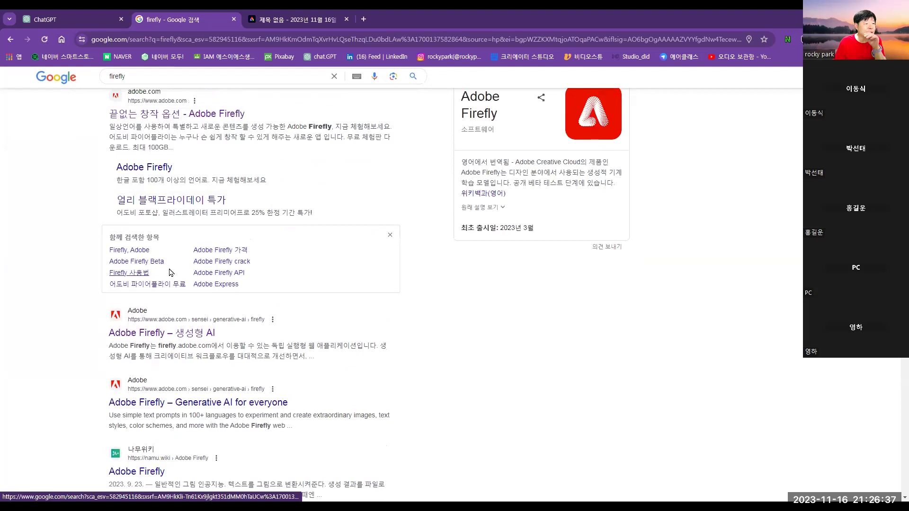
{"action": "scroll", "coordinate": [170, 272], "scroll_direction": "up", "scroll_amount": 2}
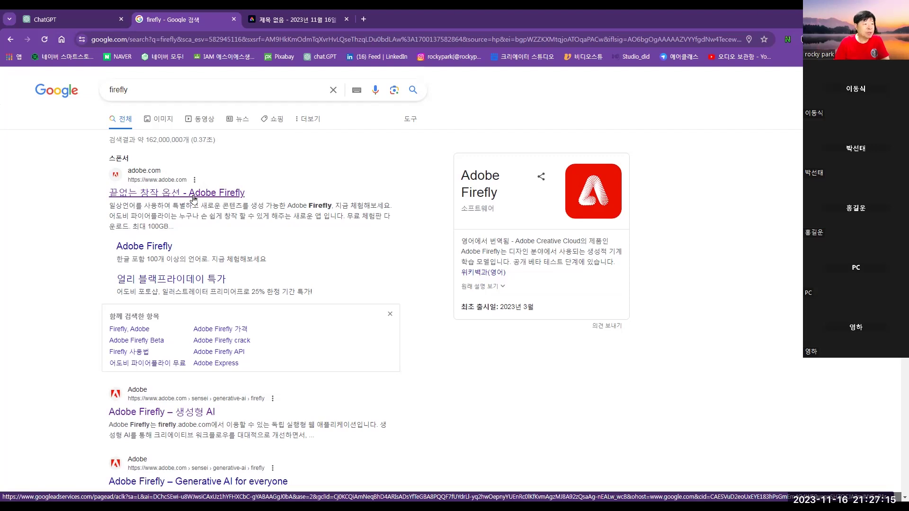
{"action": "left_click", "coordinate": [193, 199]}
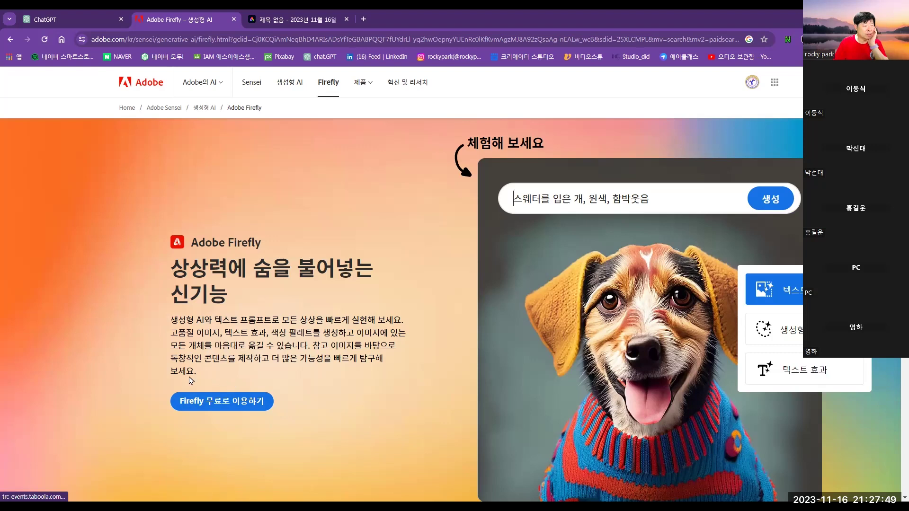
{"action": "left_click", "coordinate": [221, 402]}
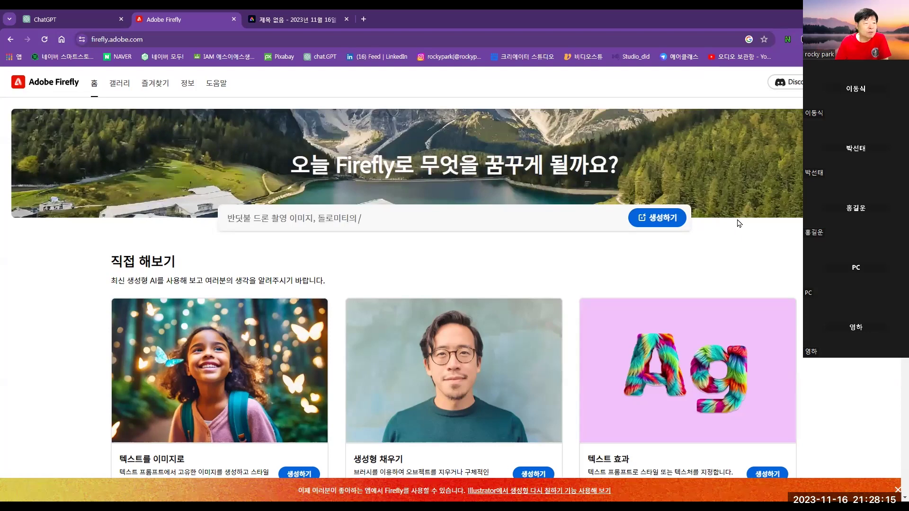
Review the generative AI features on the Firefly home page and open the text-to-image tool (텍스트를 이미지로)
{"action": "scroll", "coordinate": [445, 284], "scroll_direction": "down", "scroll_amount": 2}
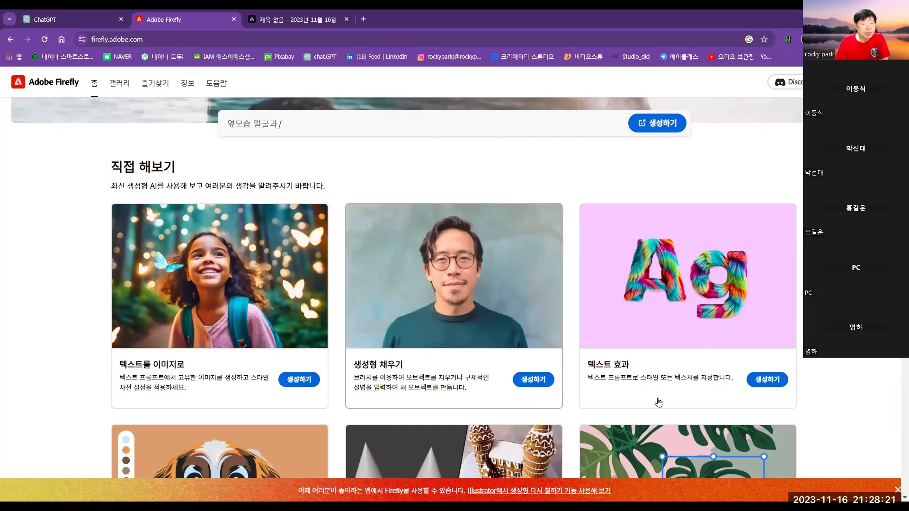
{"action": "scroll", "coordinate": [710, 331], "scroll_direction": "down", "scroll_amount": 3}
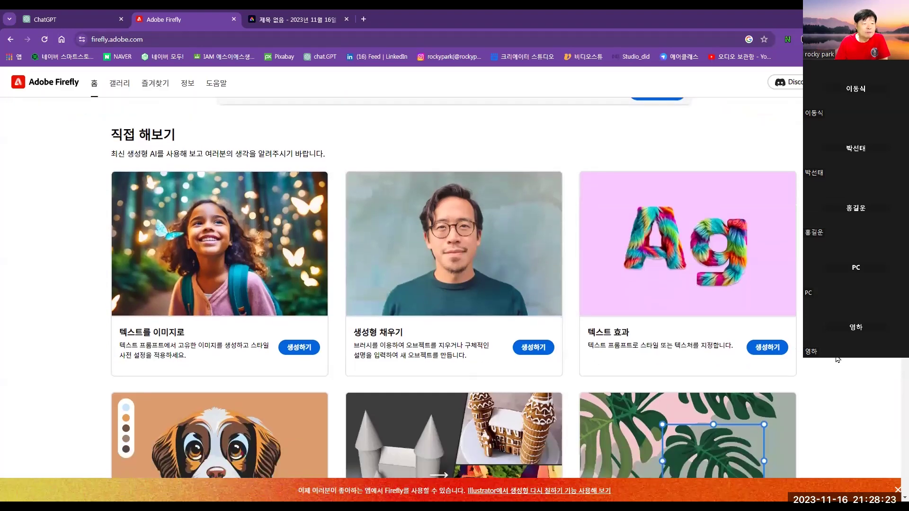
{"action": "scroll", "coordinate": [837, 360], "scroll_direction": "down", "scroll_amount": 2}
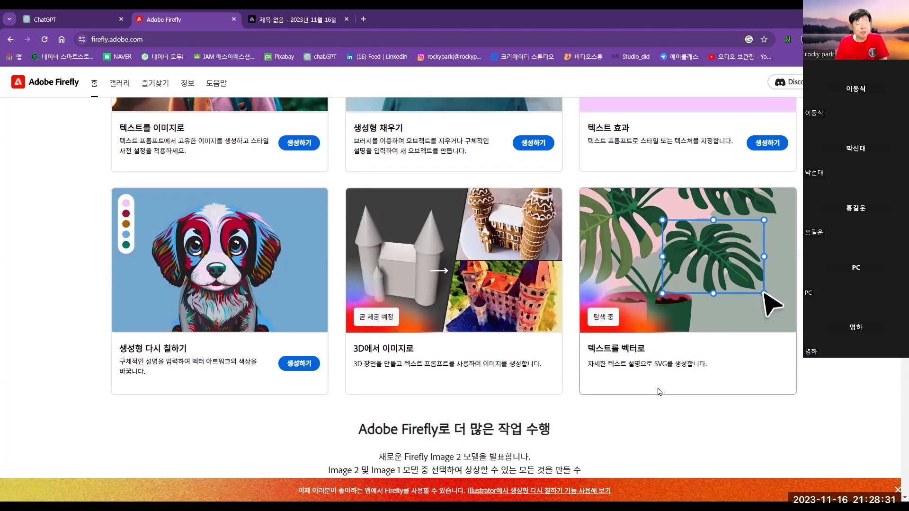
{"action": "scroll", "coordinate": [658, 390], "scroll_direction": "up", "scroll_amount": 3}
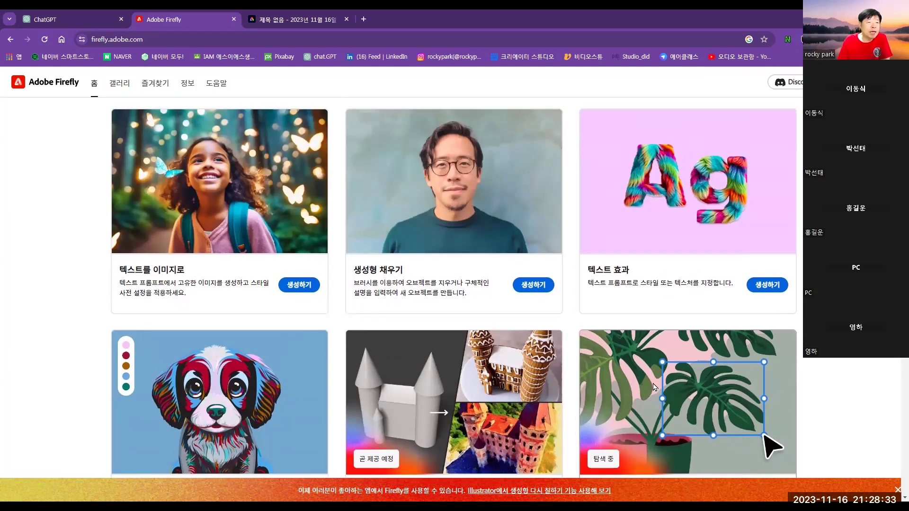
{"action": "scroll", "coordinate": [653, 388], "scroll_direction": "down", "scroll_amount": 1}
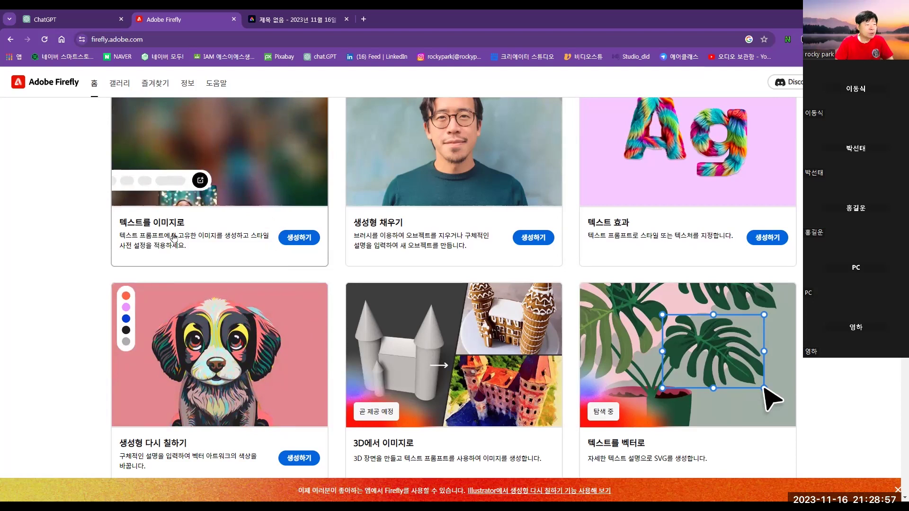
{"action": "left_click", "coordinate": [299, 237]}
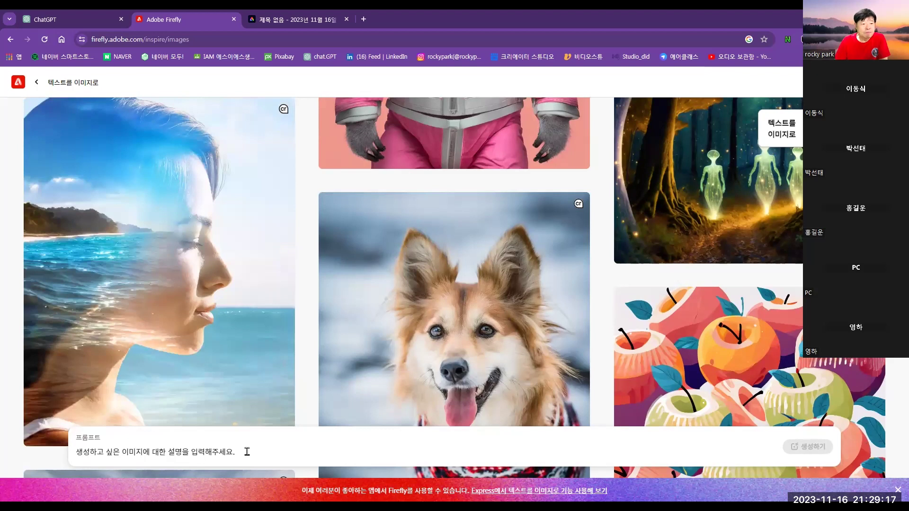
Enter the prompt "해변에 서있는 연인, 석양" and generate the images
{"action": "left_click", "coordinate": [80, 451]}
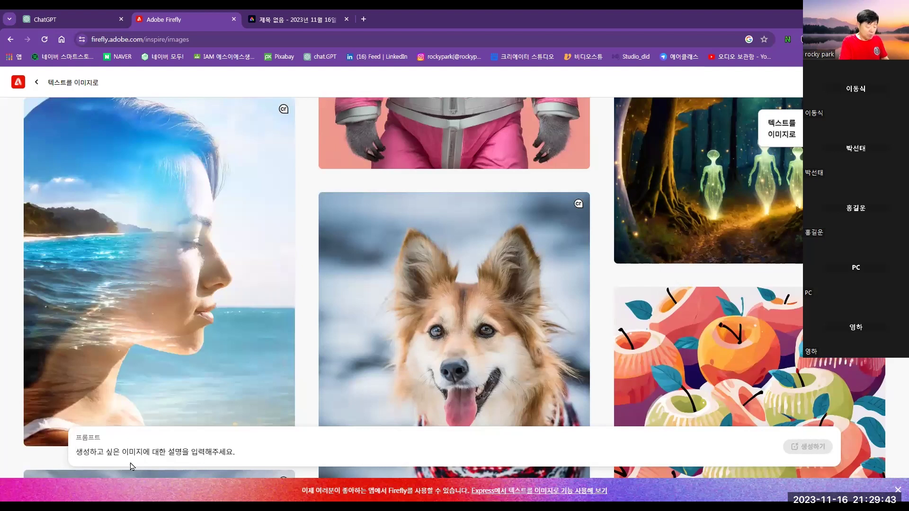
{"action": "type", "text": "f"}
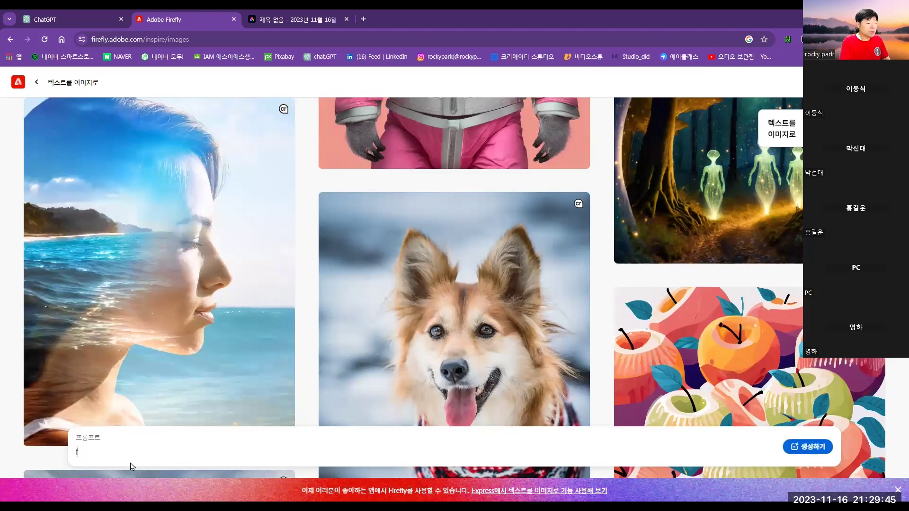
{"action": "key", "text": "BackSpace"}
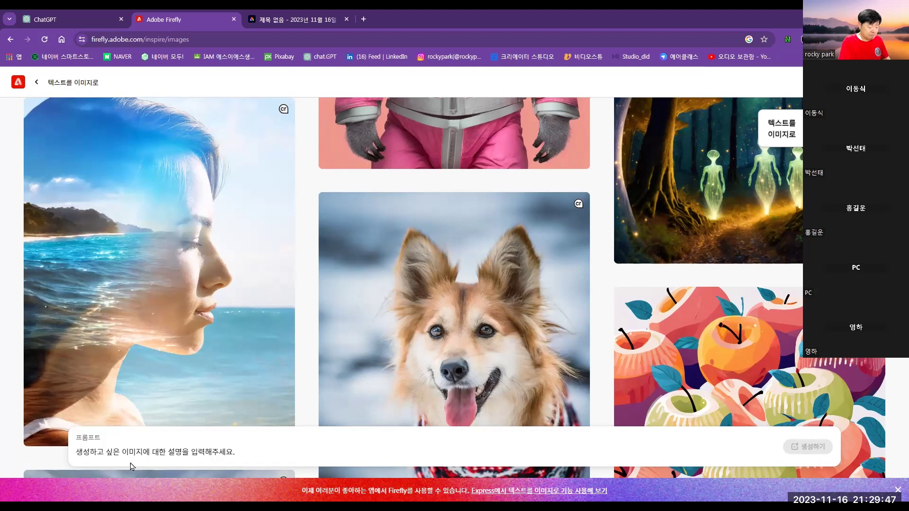
{"action": "type", "text": "해변에"}
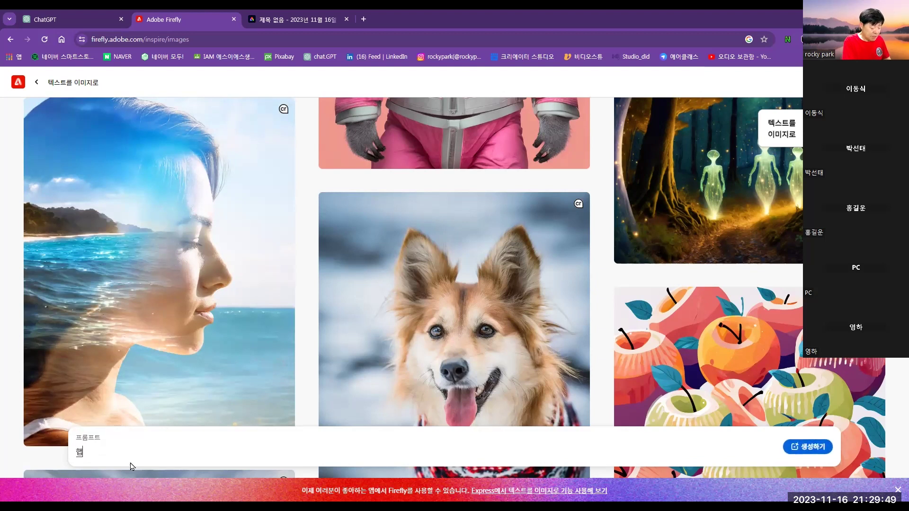
{"action": "type", "text": " ㅅ"}
{"action": "type", "text": "있는 ㅇ"}
{"action": "type", "text": "연인"}
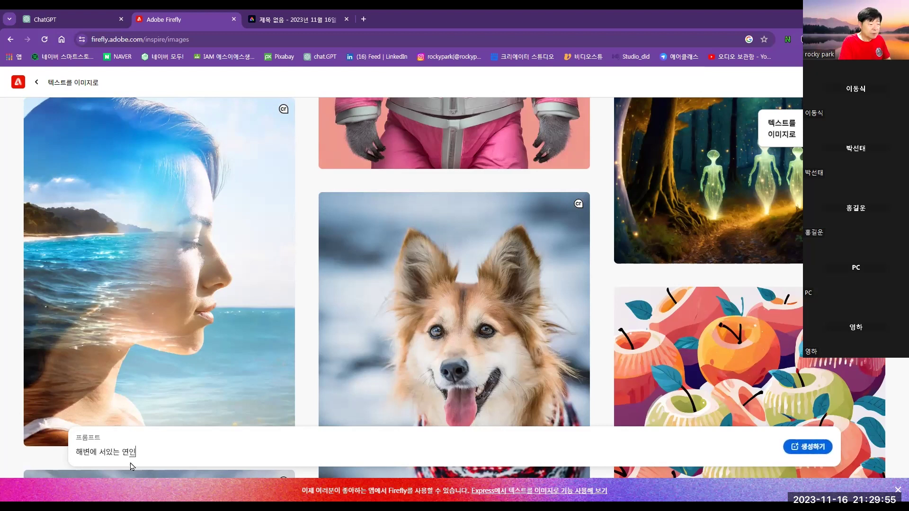
{"action": "type", "text": ", 석양"}
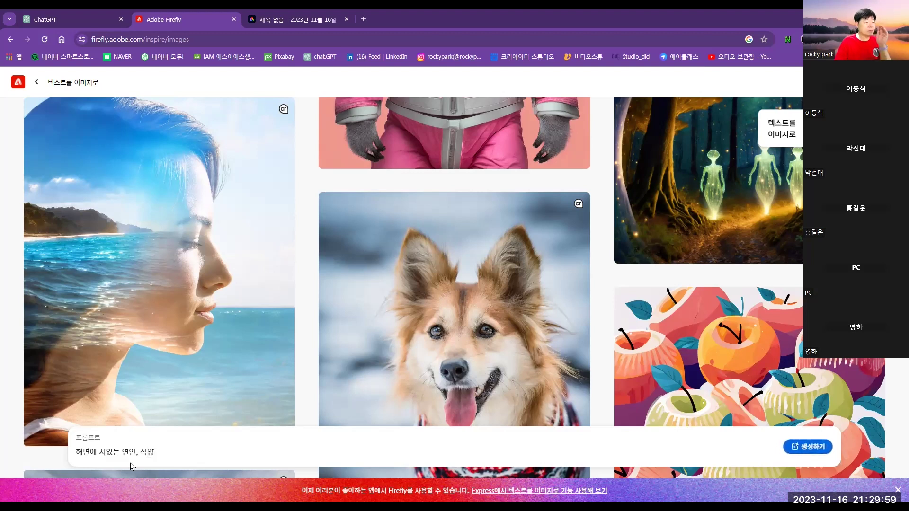
{"action": "left_click", "coordinate": [807, 448]}
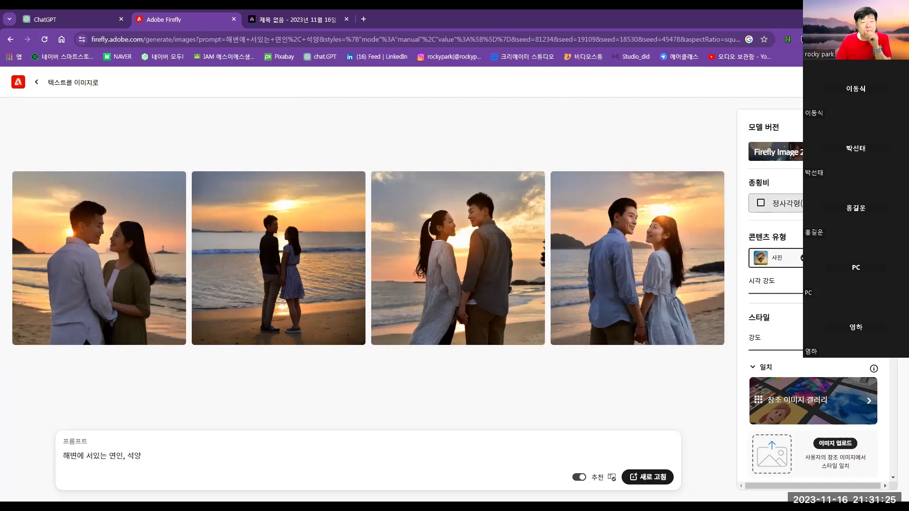
Set the aspect ratio to widescreen (와이드스크린) and clear the photo (사진) content type
{"action": "left_click", "coordinate": [776, 203]}
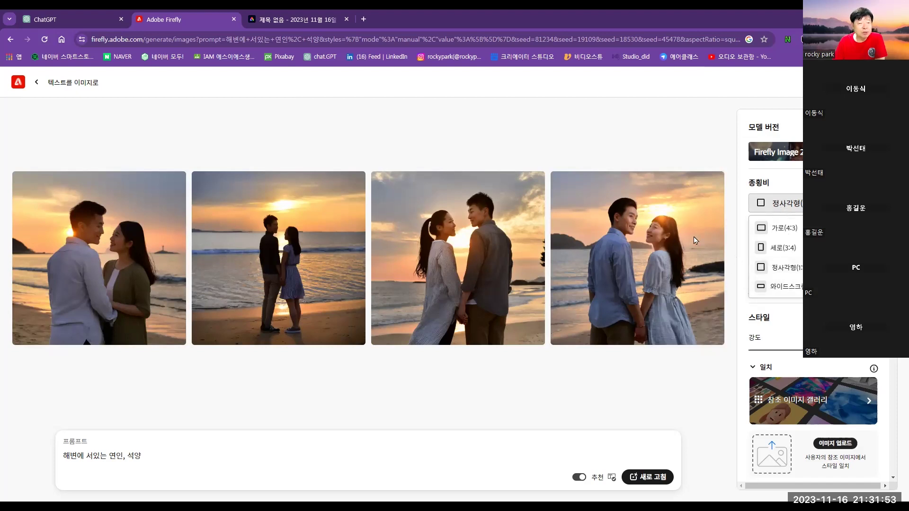
{"action": "left_click", "coordinate": [784, 287]}
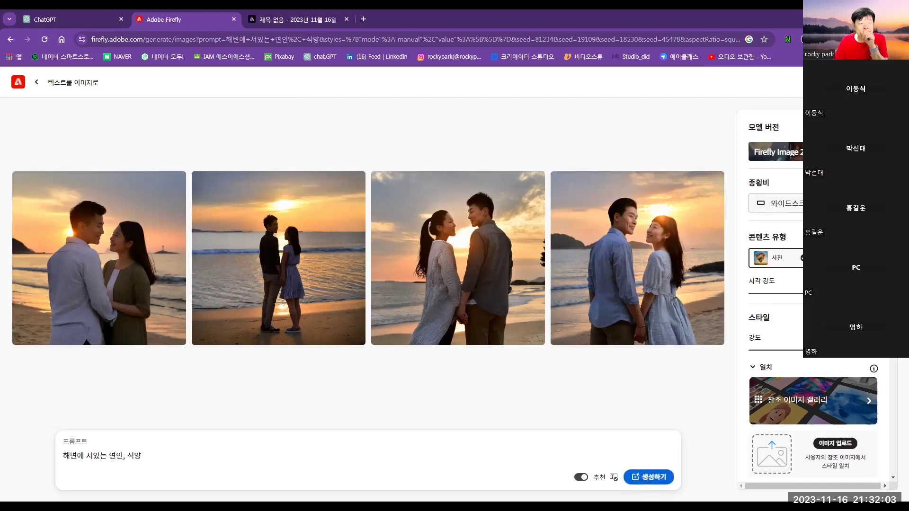
{"action": "left_click", "coordinate": [791, 262]}
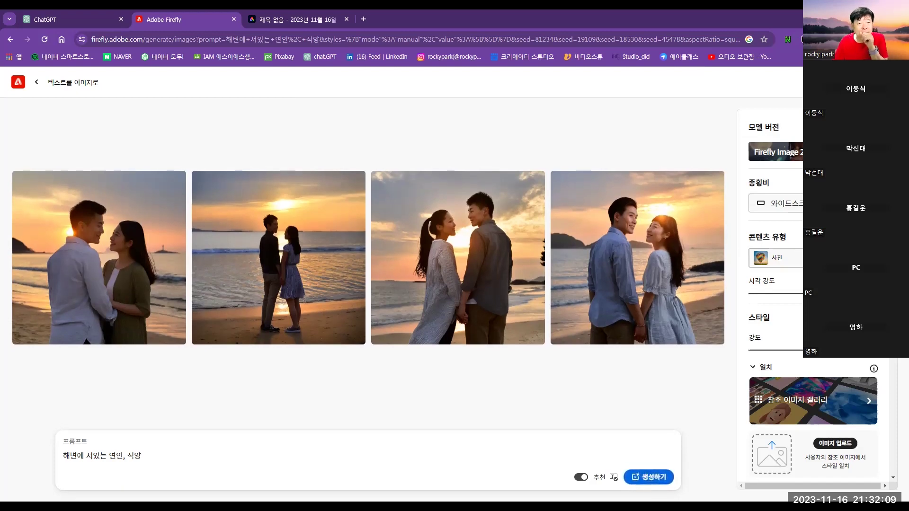
{"action": "left_click", "coordinate": [790, 251]}
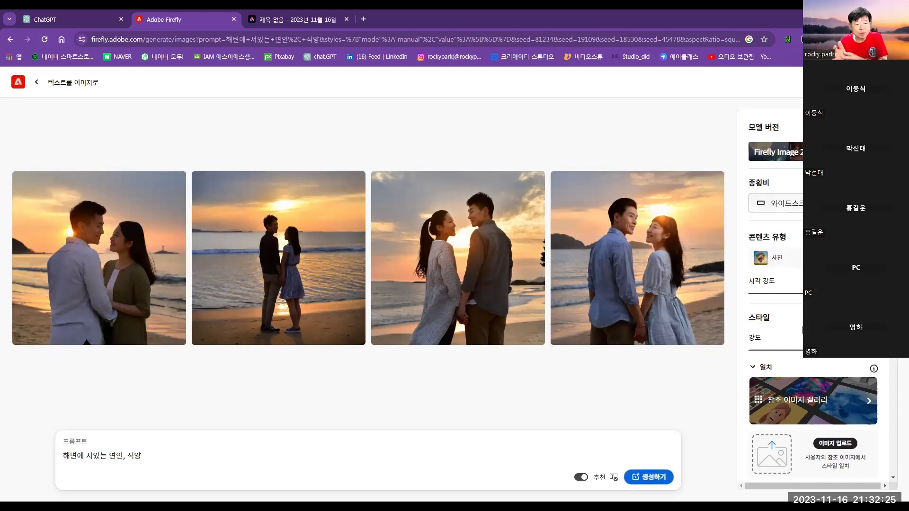
Look through the style settings and the reference image gallery (참조 이미지 갤러리), and return to the main settings
{"action": "scroll", "coordinate": [776, 303], "scroll_direction": "down", "scroll_amount": 1}
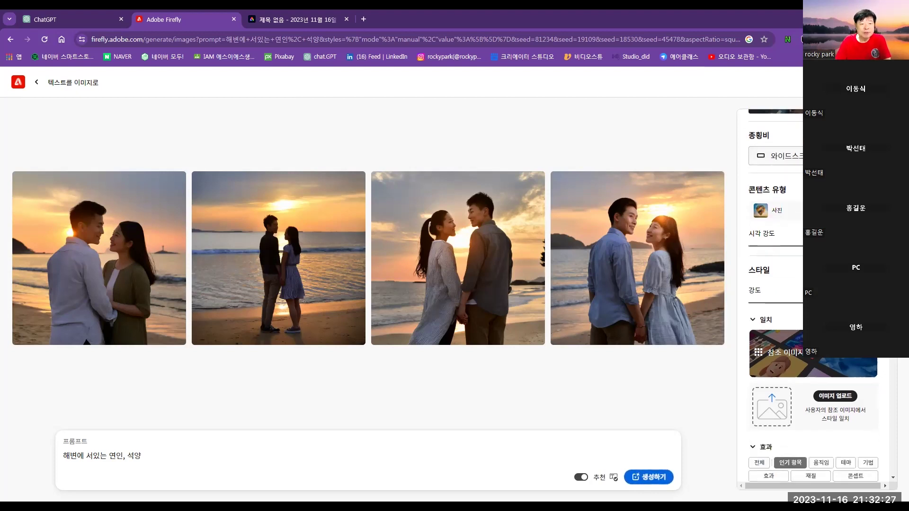
{"action": "scroll", "coordinate": [776, 275], "scroll_direction": "down", "scroll_amount": 2}
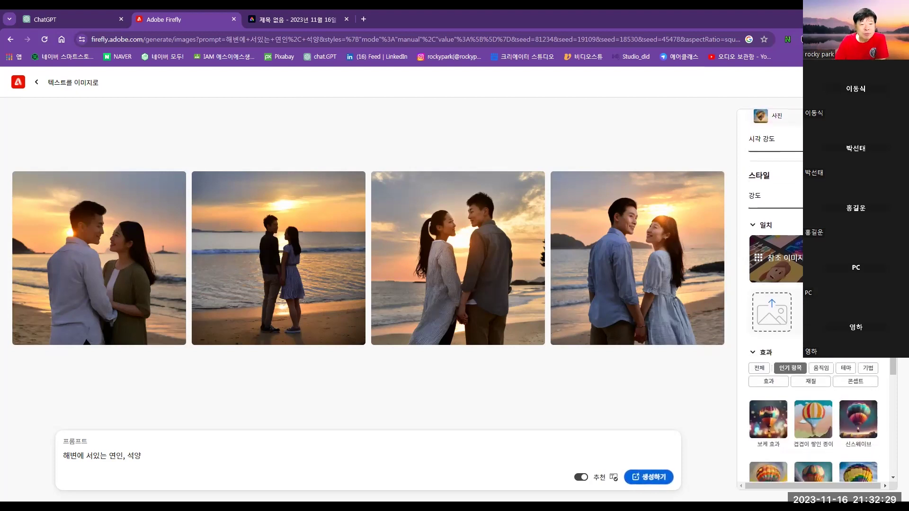
{"action": "left_click", "coordinate": [776, 259]}
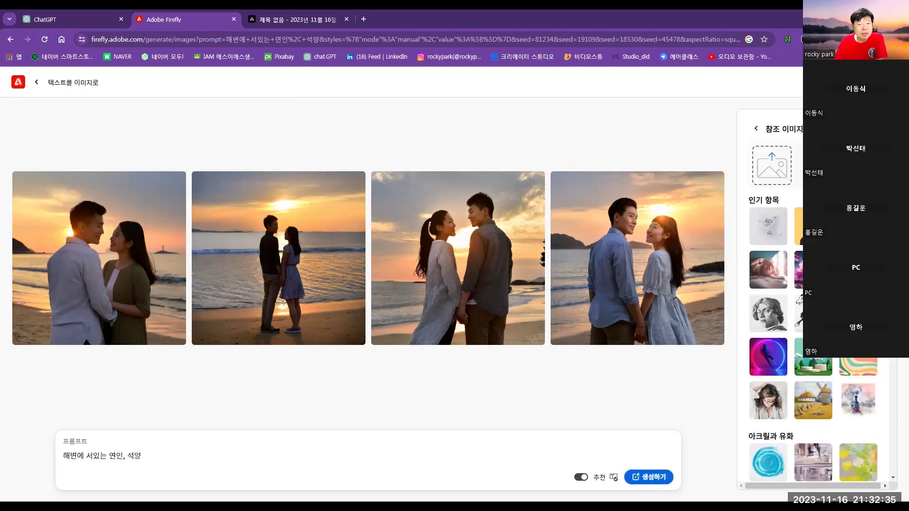
{"action": "left_click", "coordinate": [757, 130]}
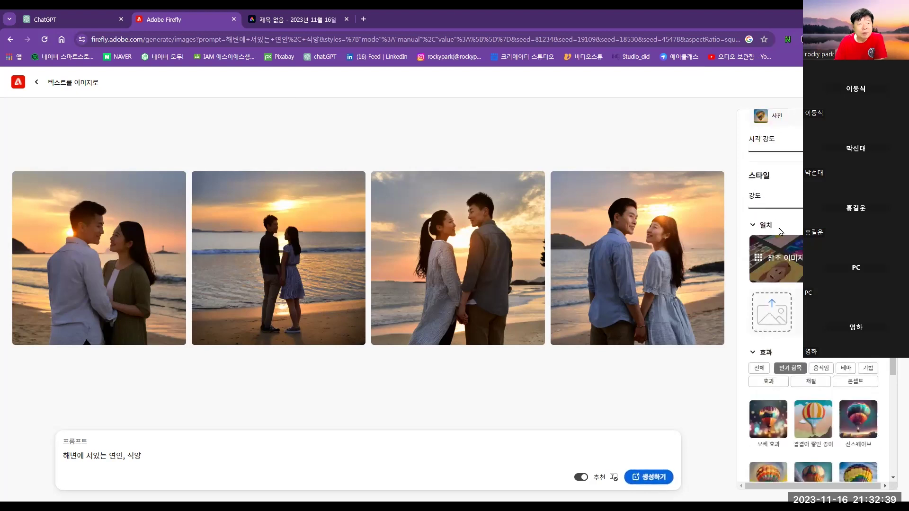
Set the content type to photo (사진) and review the effects, color and tone, lighting and composition options
{"action": "scroll", "coordinate": [780, 231], "scroll_direction": "up", "scroll_amount": 3}
{"action": "left_click", "coordinate": [772, 259]}
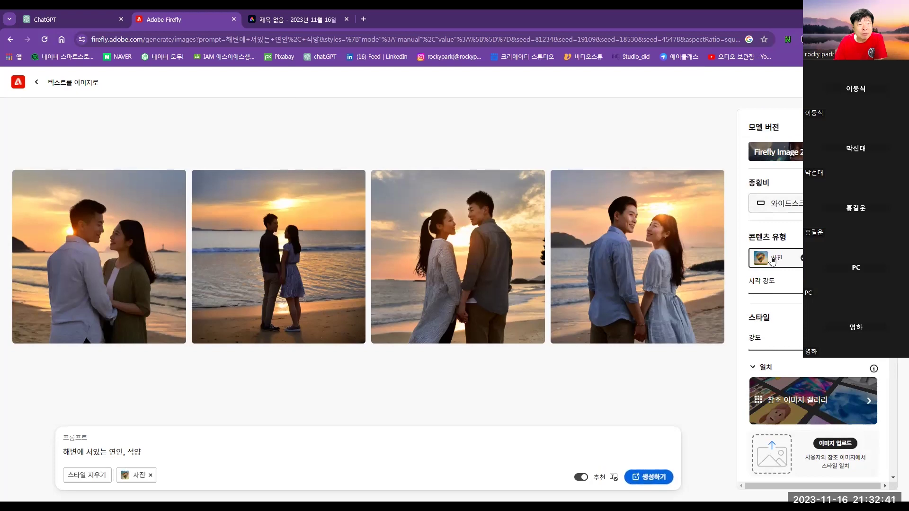
{"action": "scroll", "coordinate": [774, 270], "scroll_direction": "down", "scroll_amount": 5}
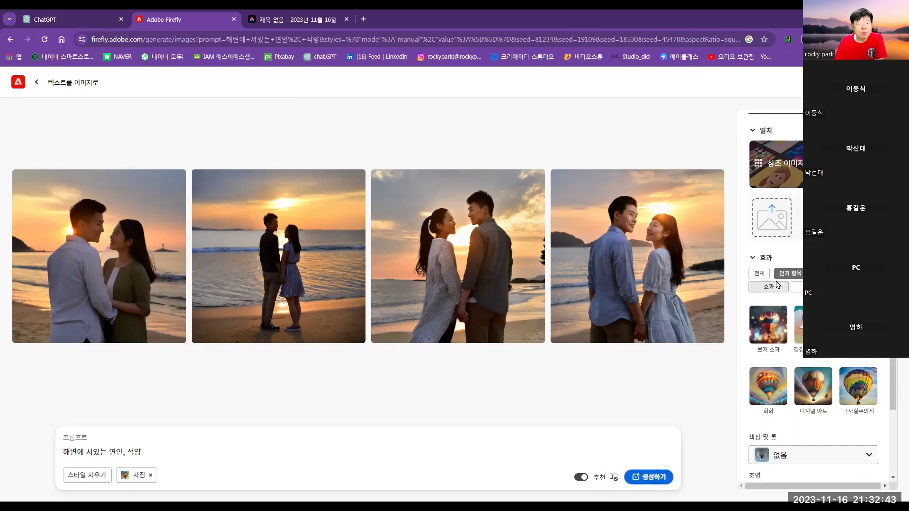
{"action": "scroll", "coordinate": [777, 285], "scroll_direction": "down", "scroll_amount": 2}
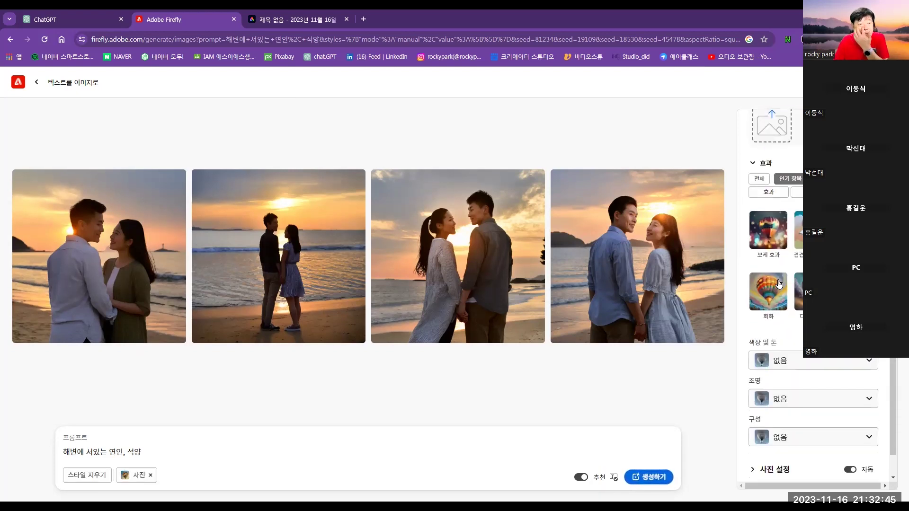
{"action": "scroll", "coordinate": [779, 284], "scroll_direction": "up", "scroll_amount": 1}
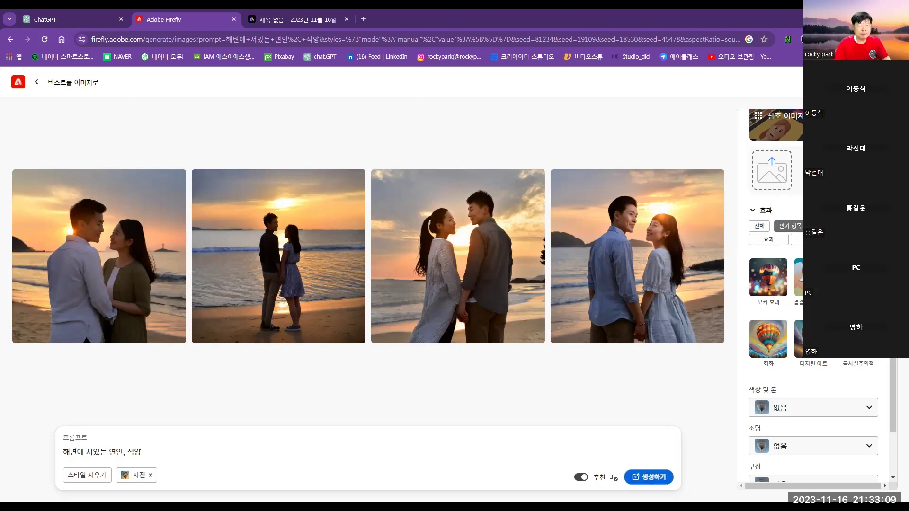
{"action": "scroll", "coordinate": [811, 362], "scroll_direction": "down", "scroll_amount": 2}
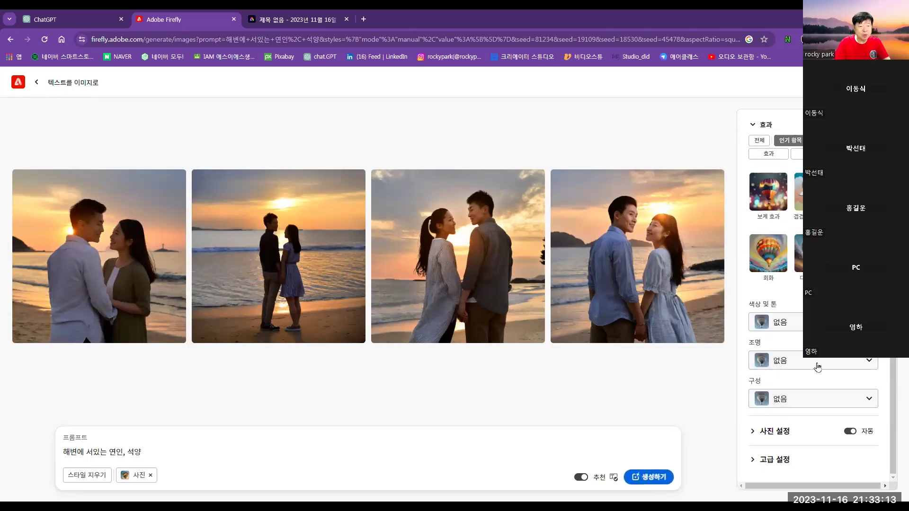
Set color and tone to pastel color (파스텔 색상), lighting to studio lighting (스튜디오 조명) and composition to view from below (아래에서 보기)
{"action": "left_click", "coordinate": [781, 323]}
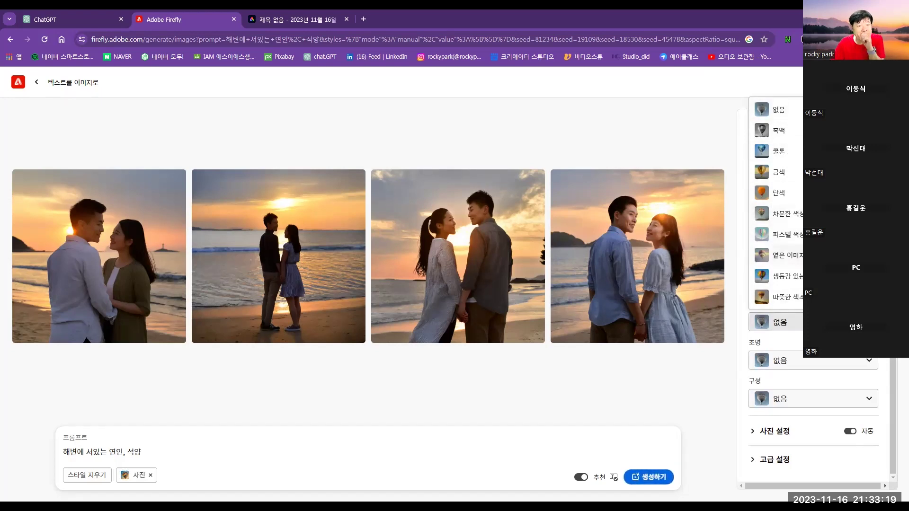
{"action": "left_click", "coordinate": [786, 237]}
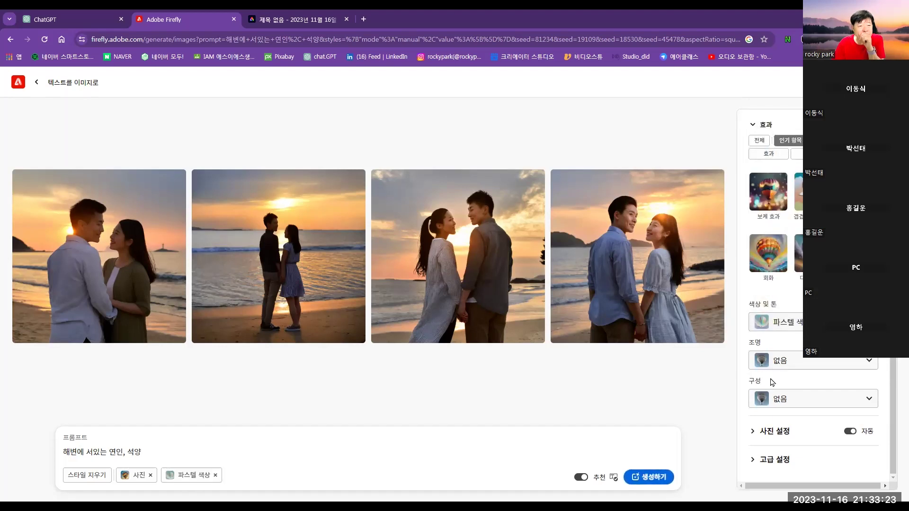
{"action": "left_click", "coordinate": [869, 362]}
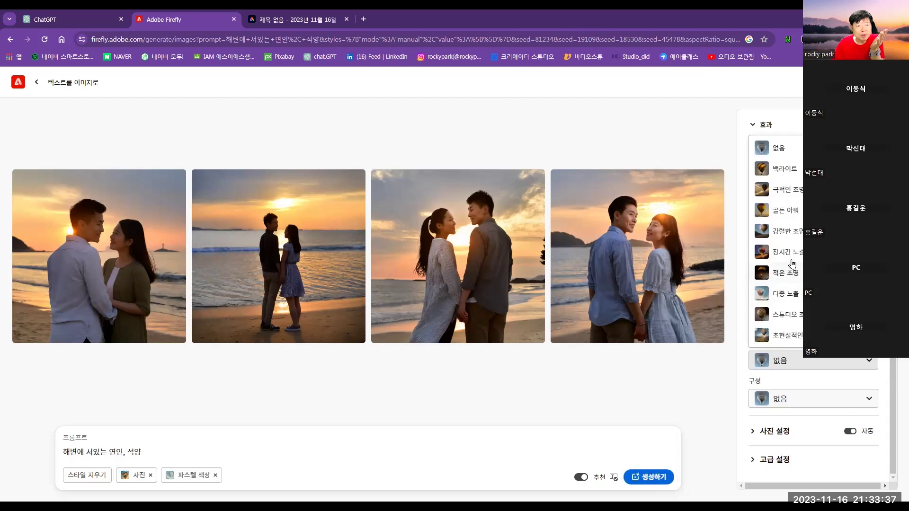
{"action": "left_click", "coordinate": [800, 317]}
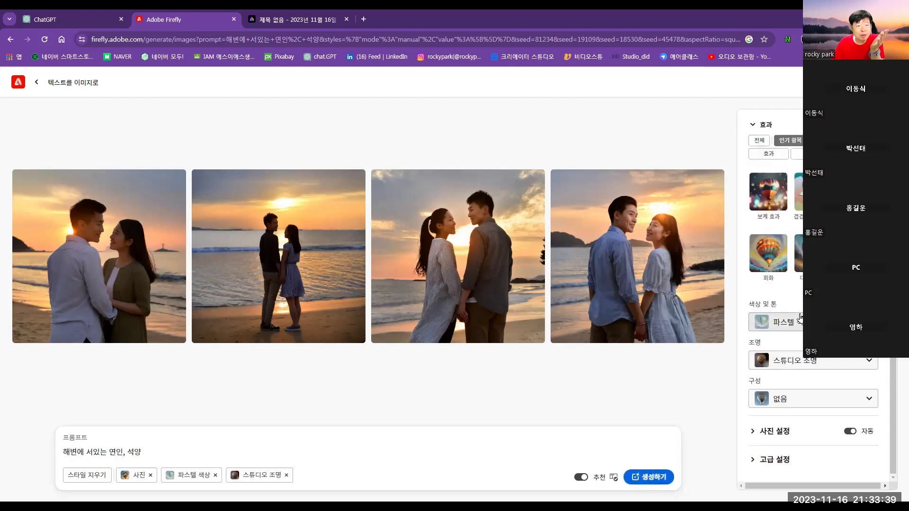
{"action": "left_click", "coordinate": [869, 401]}
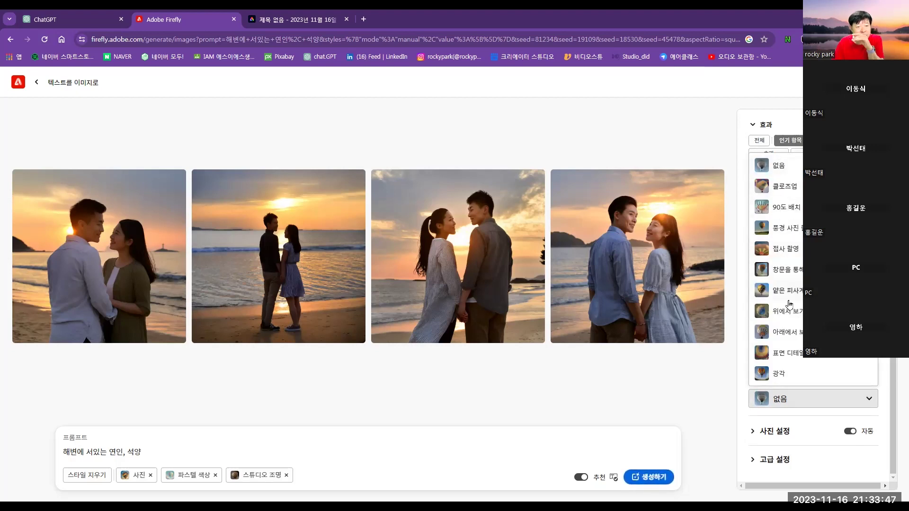
{"action": "left_click", "coordinate": [793, 334]}
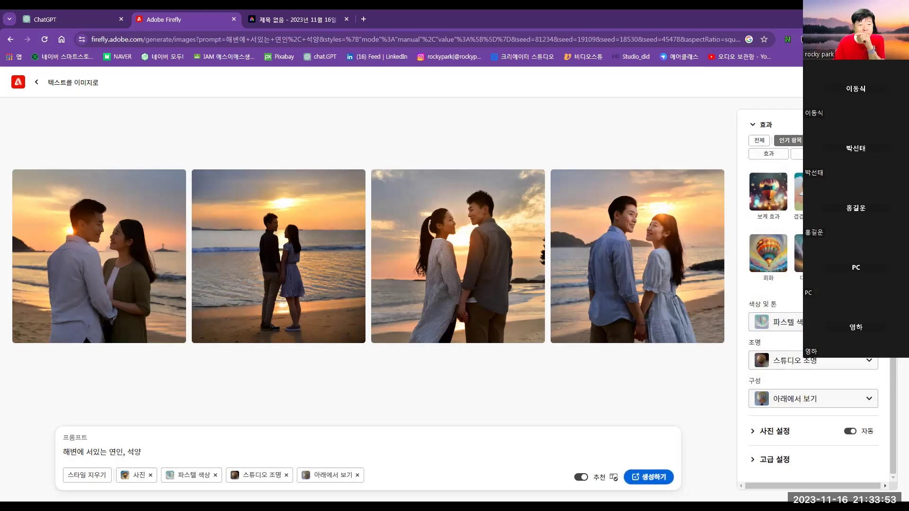
Expand the advanced settings (고급 설정), dismiss the image exclusion tip and generate the images with the chosen styles
{"action": "left_click", "coordinate": [754, 460]}
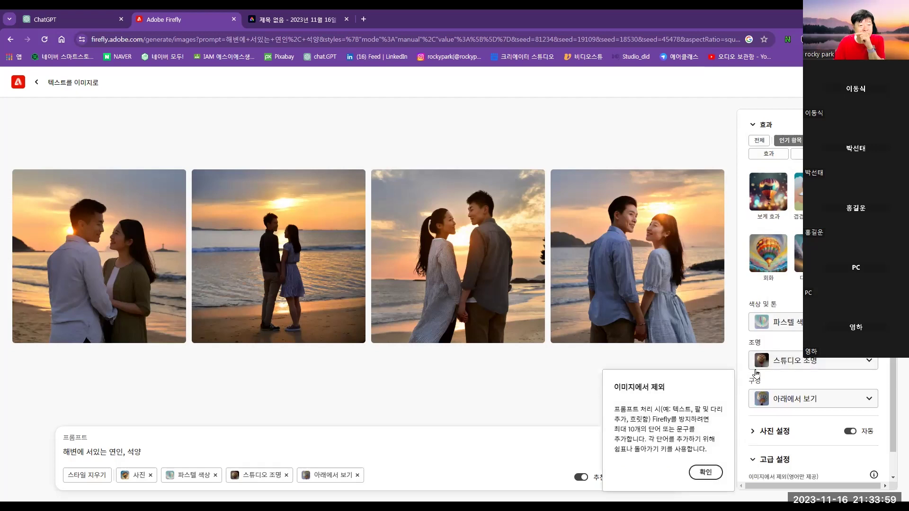
{"action": "left_click", "coordinate": [710, 472]}
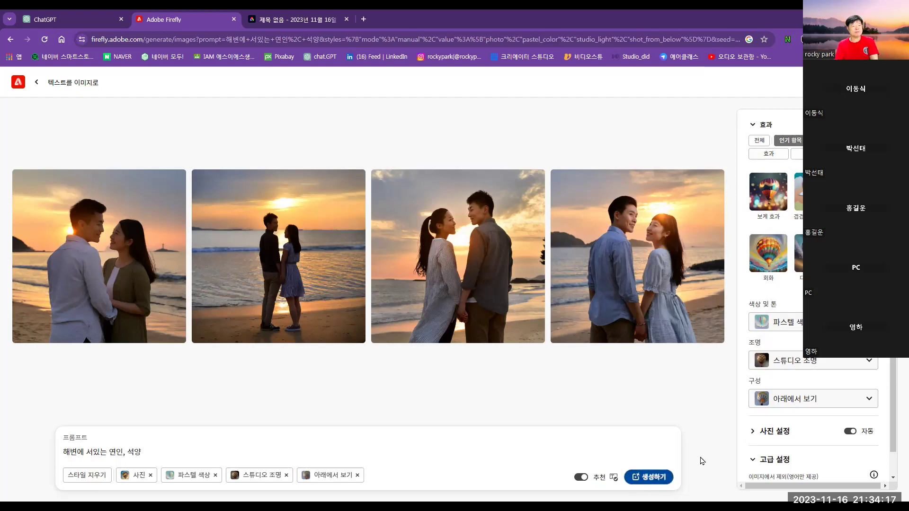
{"action": "key", "text": "Return"}
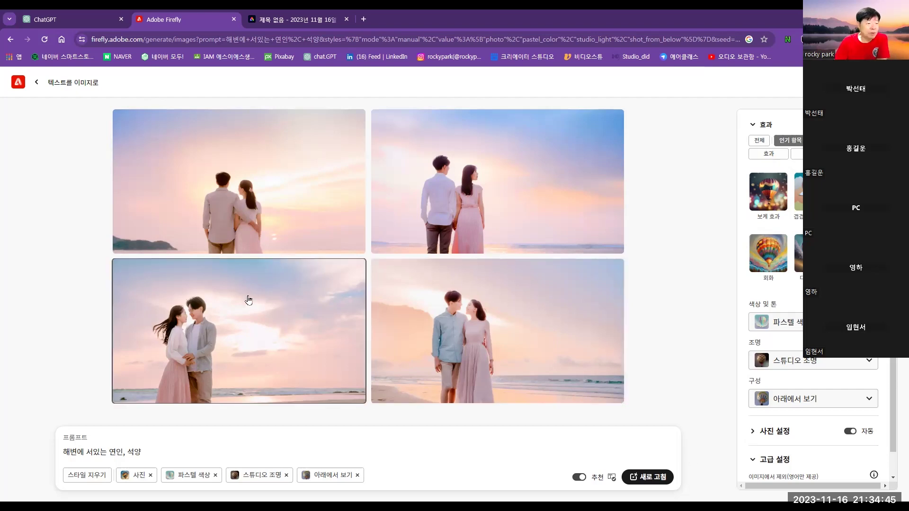
Save the generated image of the couple in a light blue shirt and long pink dress to favorites
{"action": "mouse_move", "coordinate": [309, 223]}
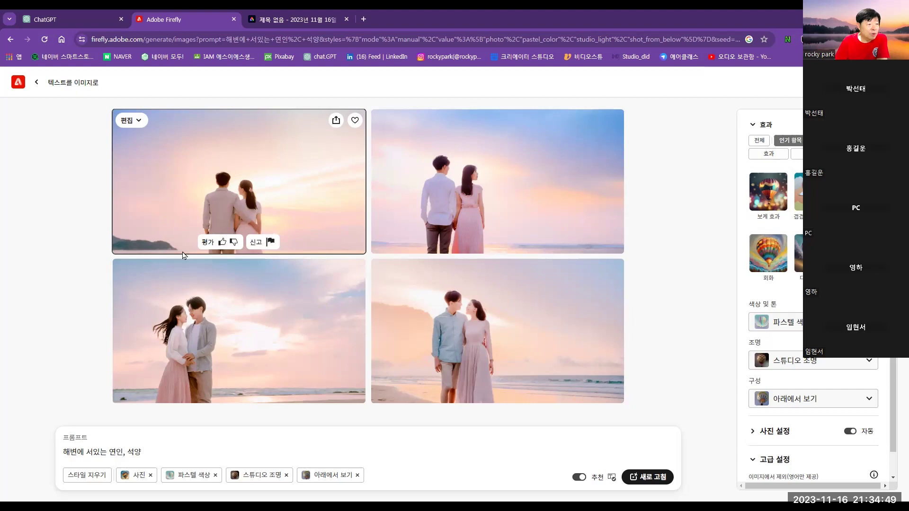
{"action": "mouse_move", "coordinate": [181, 345]}
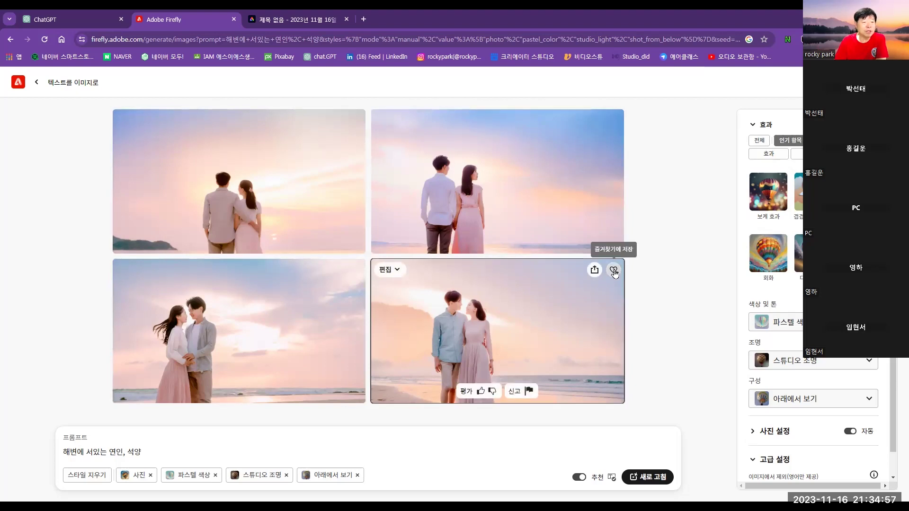
{"action": "left_click", "coordinate": [614, 271]}
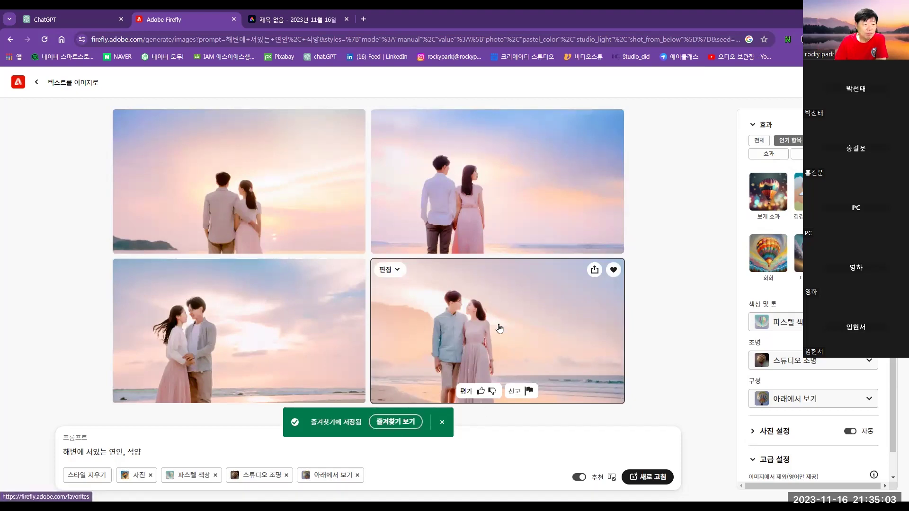
Give all four generated beach images a positive rating
{"action": "left_click", "coordinate": [481, 392]}
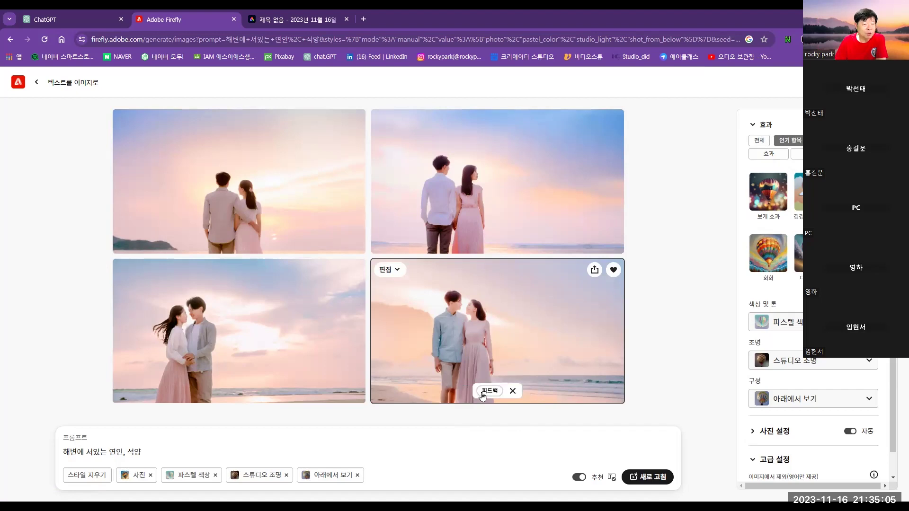
{"action": "mouse_move", "coordinate": [235, 322]}
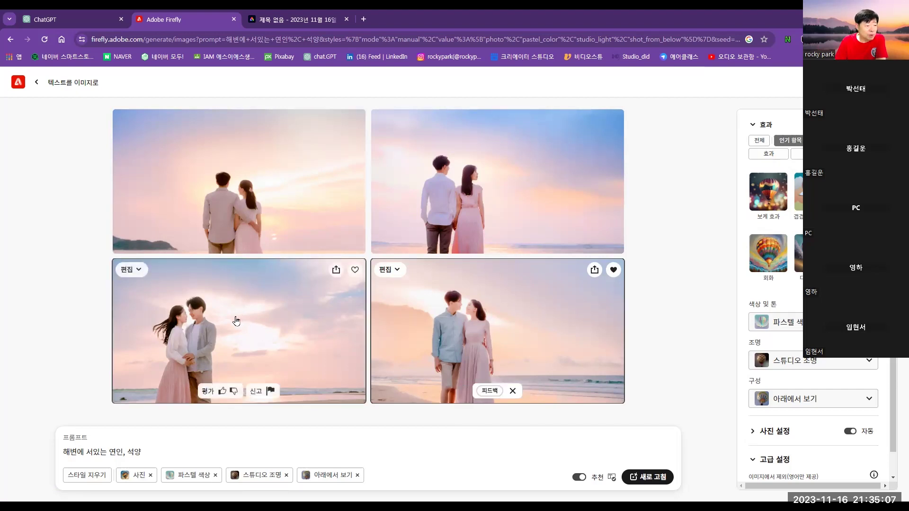
{"action": "left_click", "coordinate": [222, 395]}
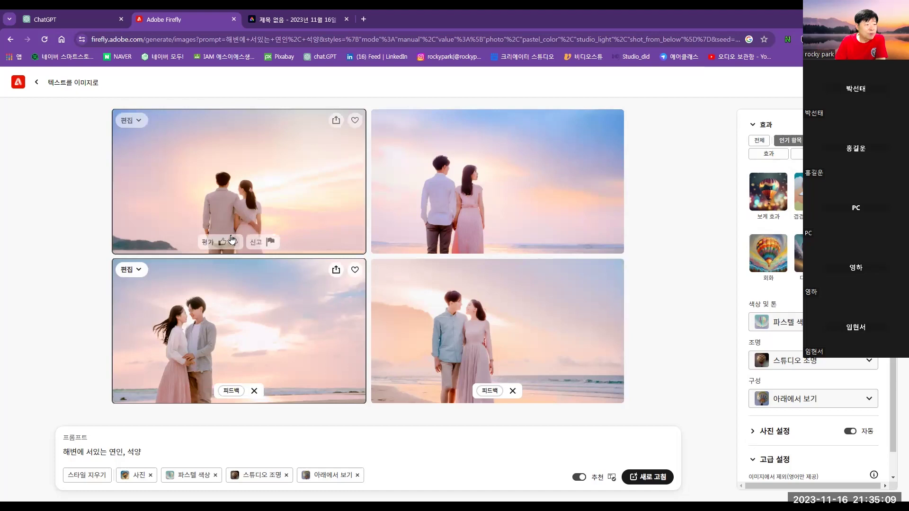
{"action": "left_click", "coordinate": [221, 243]}
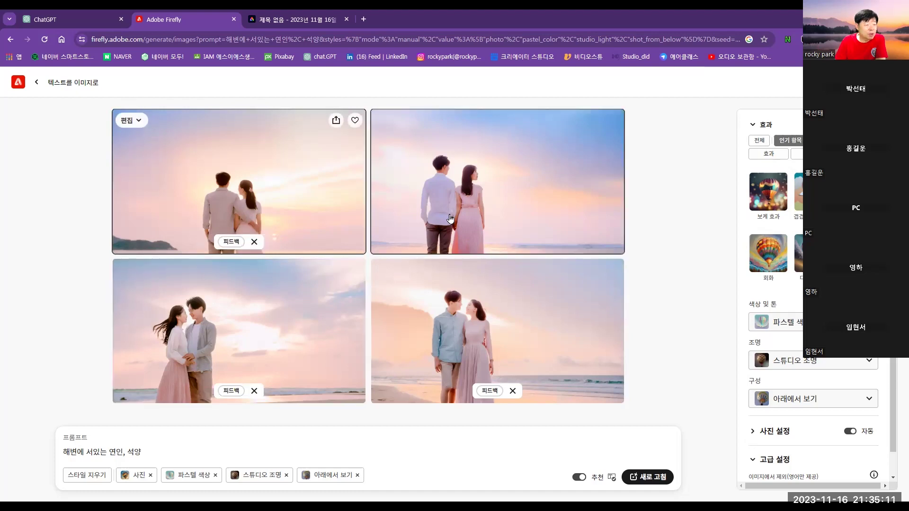
{"action": "left_click", "coordinate": [480, 242]}
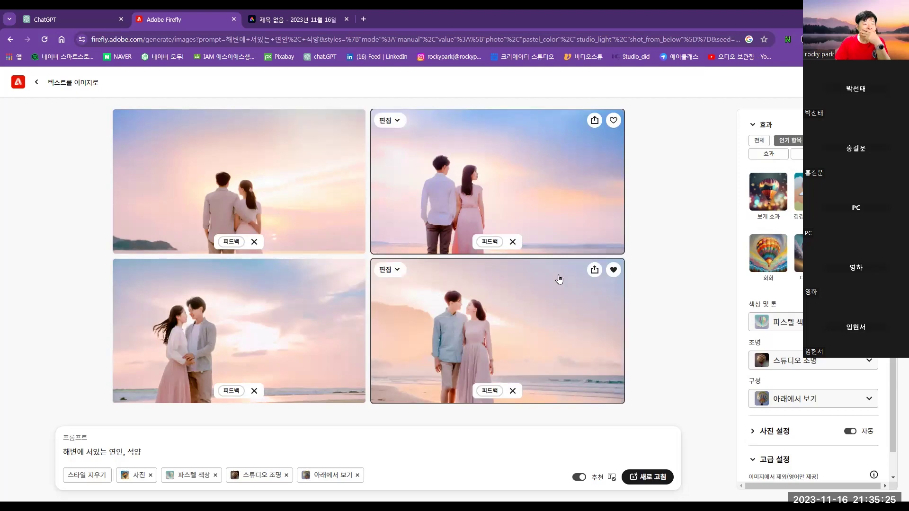
Create and copy a shareable link (링크 복사) for the favorited image
{"action": "left_click", "coordinate": [594, 271]}
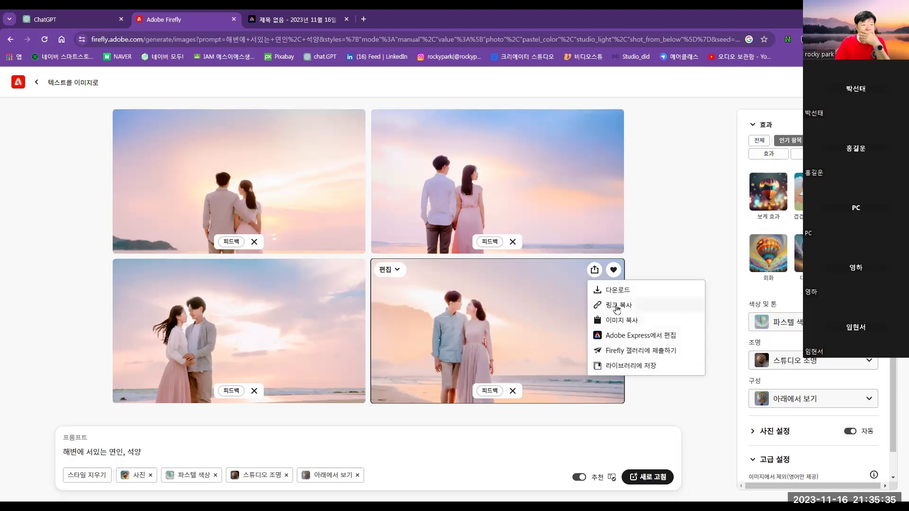
{"action": "left_click", "coordinate": [616, 306]}
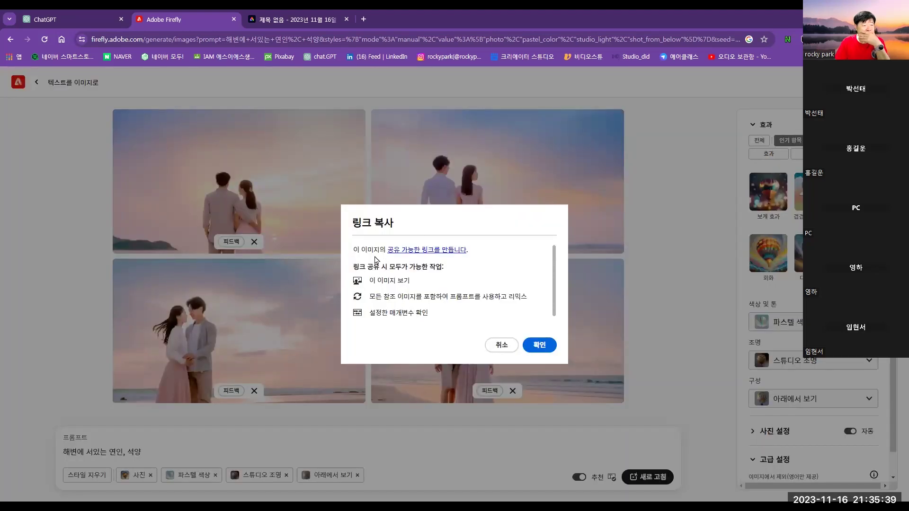
{"action": "left_click", "coordinate": [539, 345]}
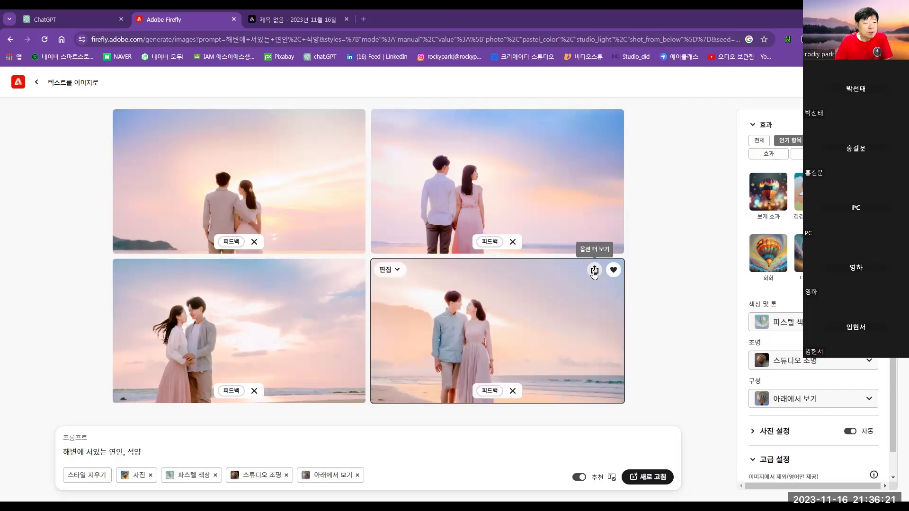
Submit the favorited image to the Firefly gallery (Firefly 갤러리에 제출하기)
{"action": "left_click", "coordinate": [594, 269]}
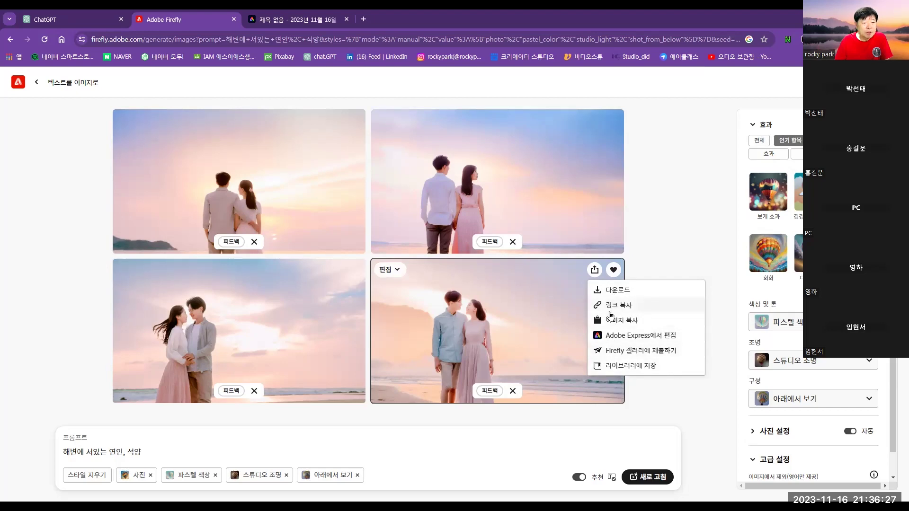
{"action": "left_click", "coordinate": [635, 352]}
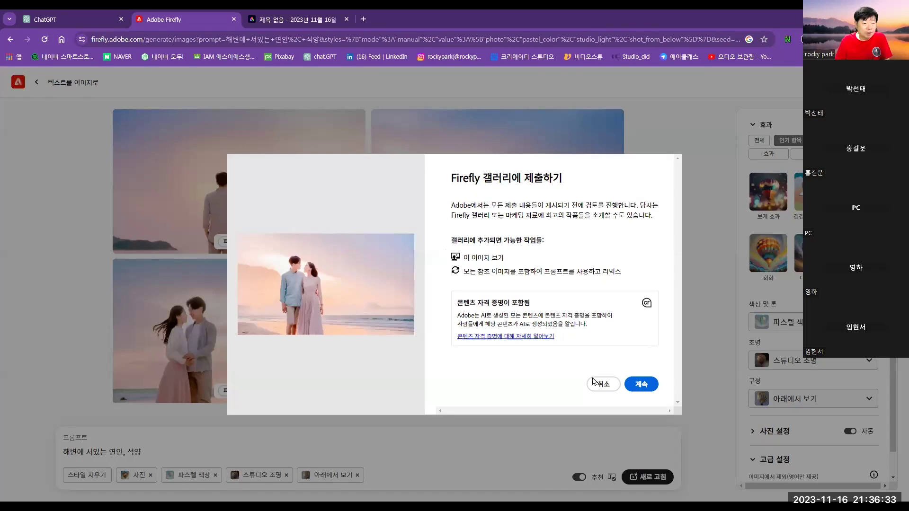
{"action": "left_click", "coordinate": [639, 385]}
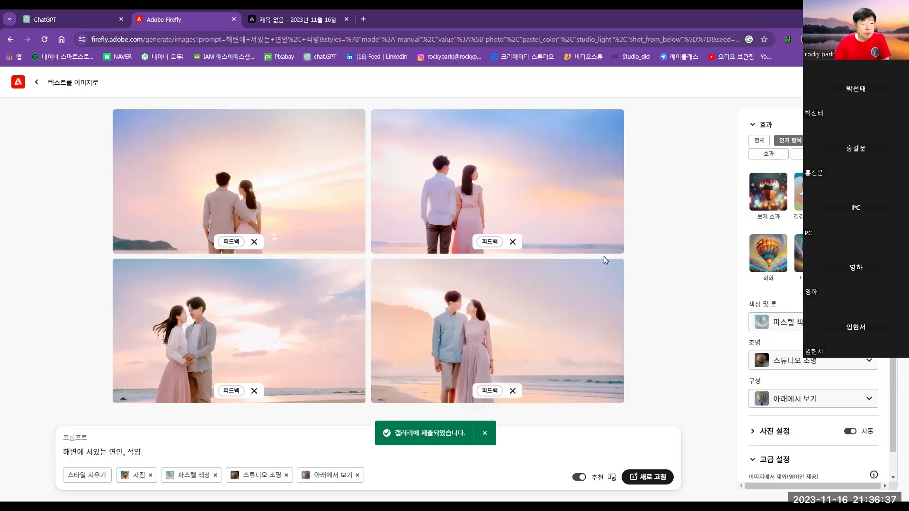
Download the favorited image and save it in the Pictures (사진) folder as the JPEG "Firefly 해변에 서있는 연인, 석양 45478"
{"action": "left_click", "coordinate": [594, 269]}
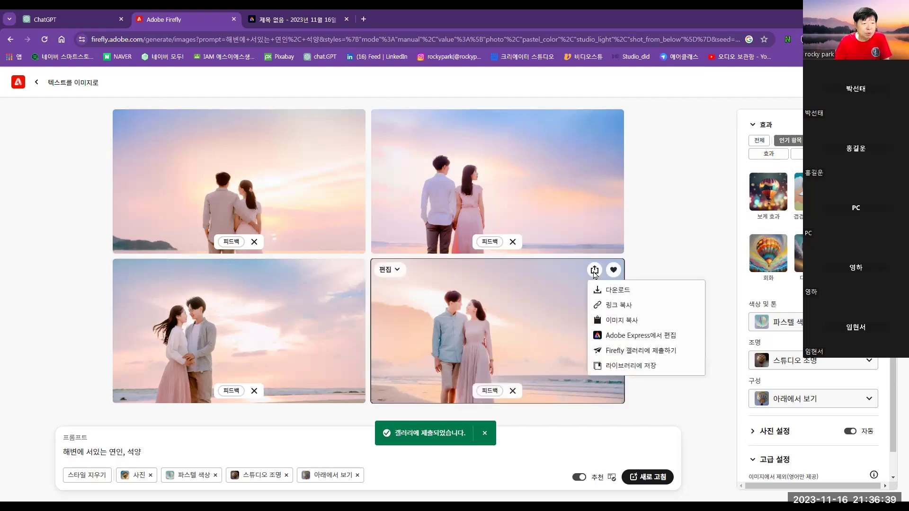
{"action": "left_click", "coordinate": [615, 290]}
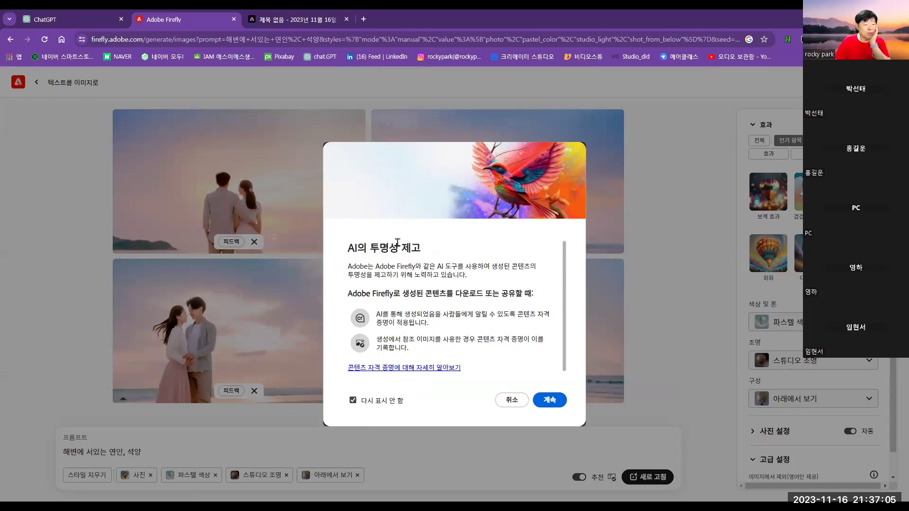
{"action": "left_click", "coordinate": [545, 402]}
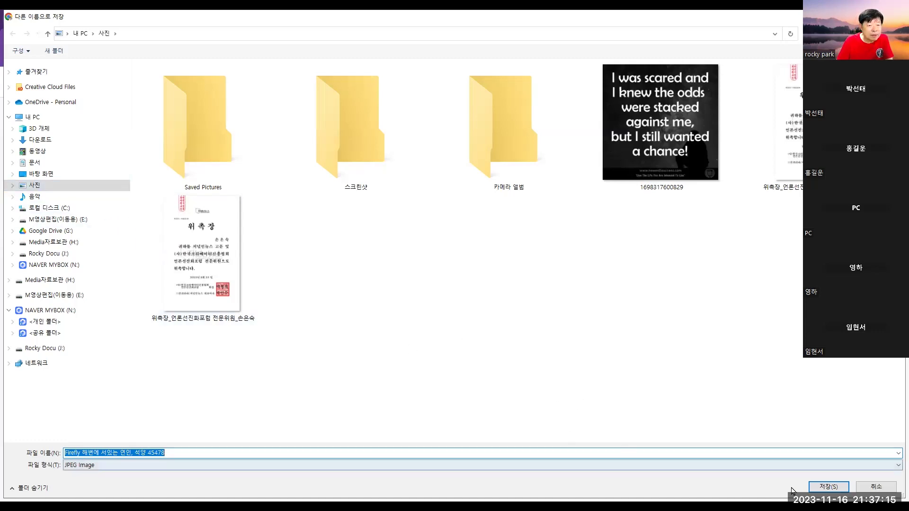
{"action": "left_click", "coordinate": [828, 486]}
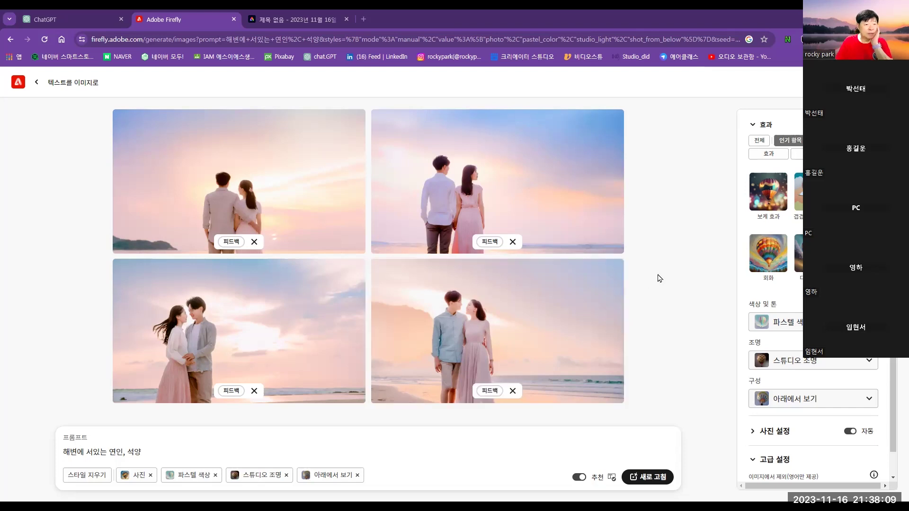
Return to the text-to-image start page and generate images from the prompt "산타,썰매를 타고있다."
{"action": "left_click", "coordinate": [11, 40]}
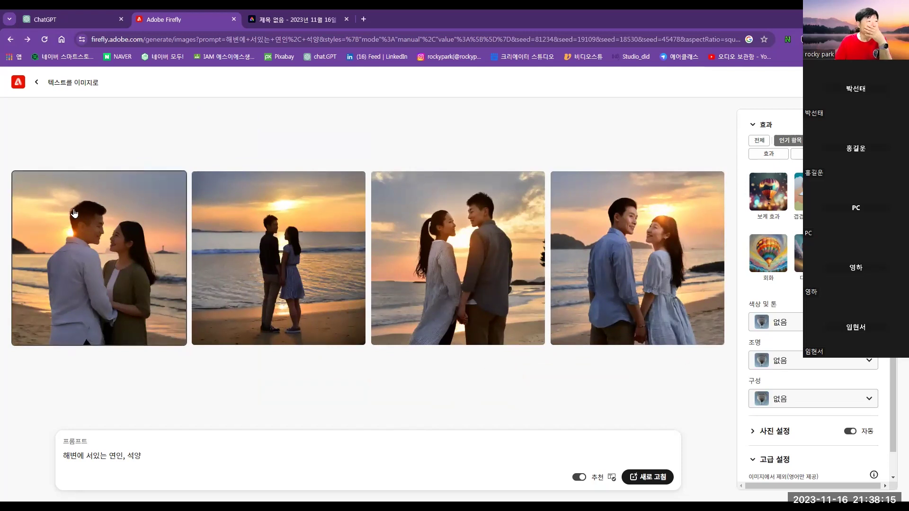
{"action": "left_click", "coordinate": [37, 84]}
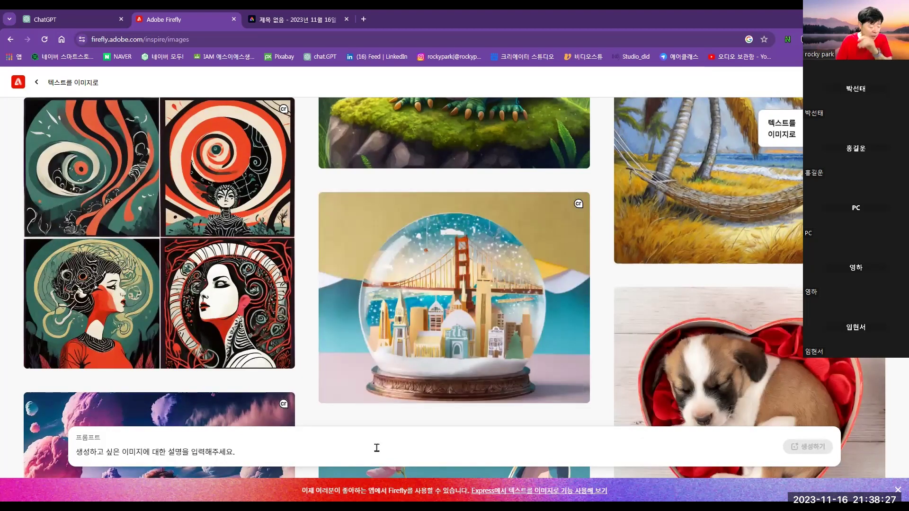
{"action": "type", "text": "산태"}
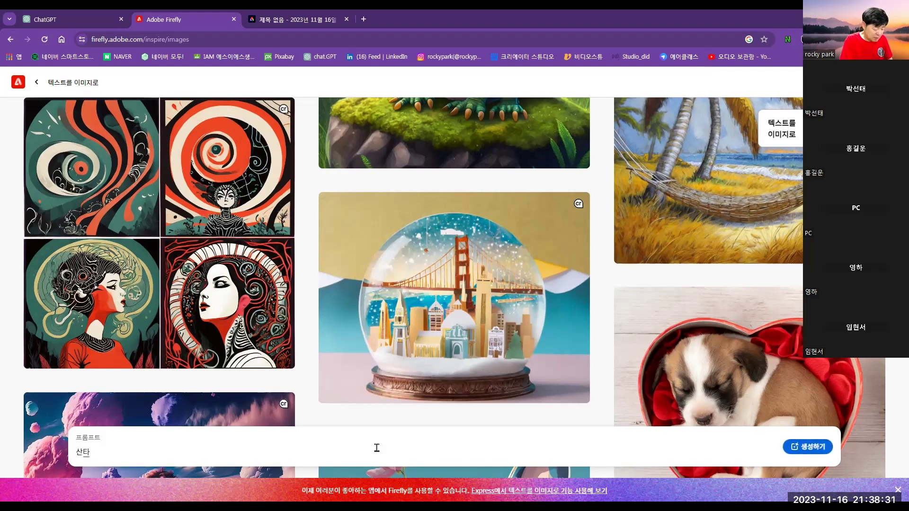
{"action": "type", "text": ",써ㄹ매를 트"}
{"action": "key", "text": "BackSpace"}
{"action": "type", "text": "ㅏ고있다"}
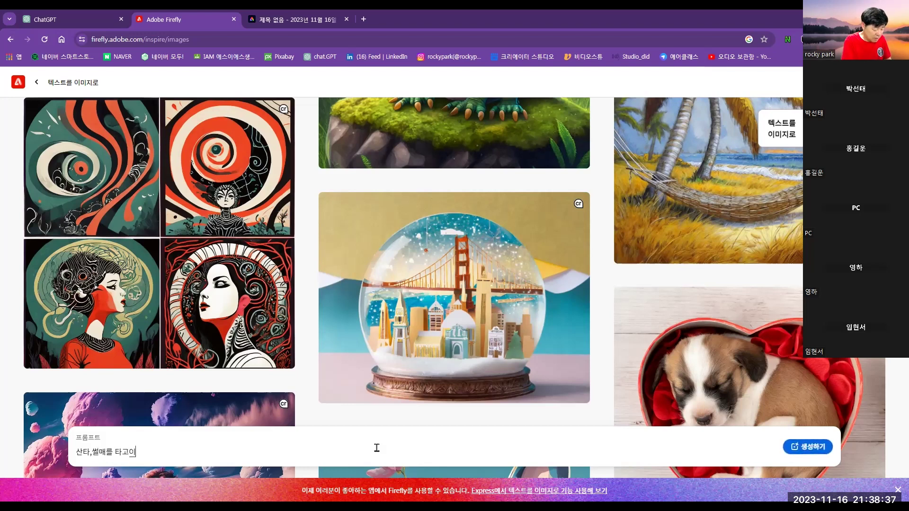
{"action": "type", "text": "."}
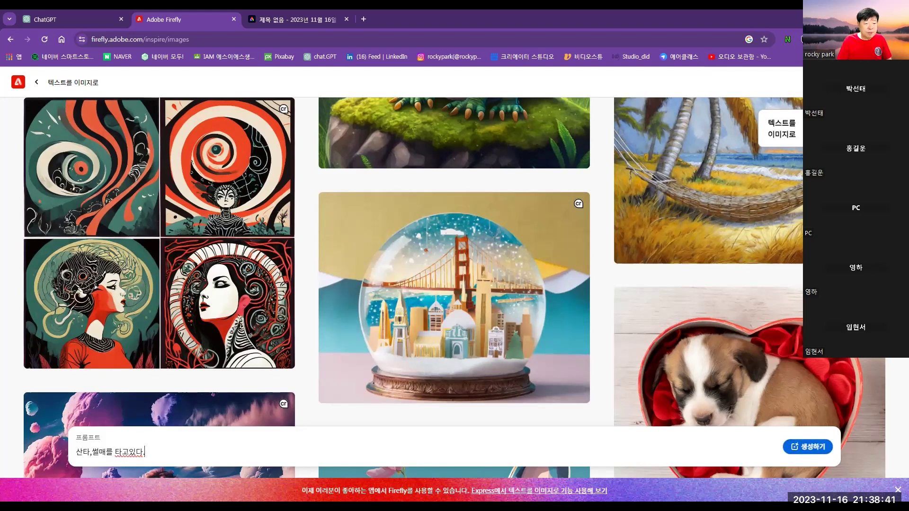
{"action": "left_click", "coordinate": [807, 446]}
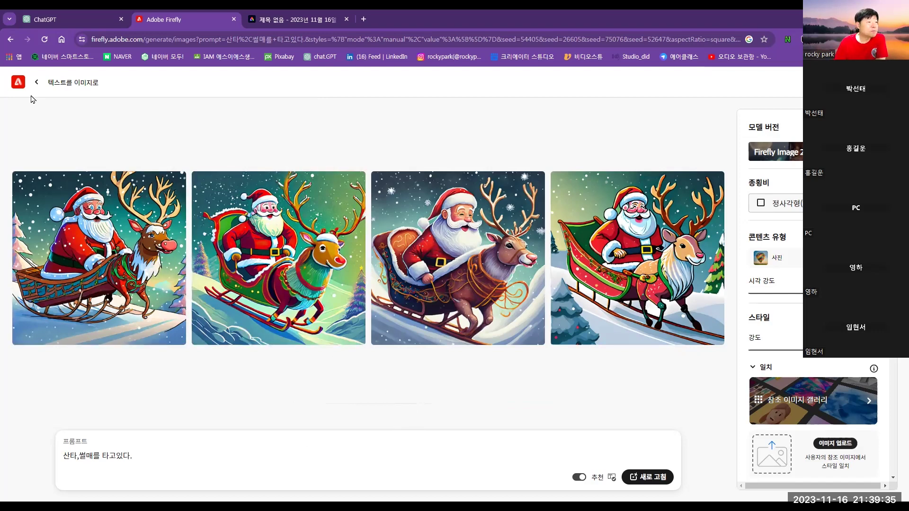
Return to the Firefly home page and bring up the generative feature cards
{"action": "left_click", "coordinate": [17, 84]}
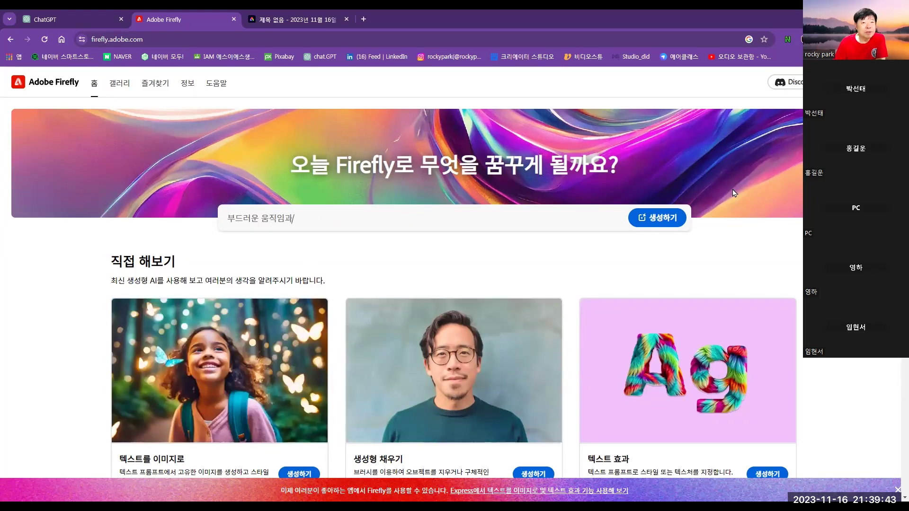
{"action": "scroll", "coordinate": [653, 281], "scroll_direction": "down", "scroll_amount": 1}
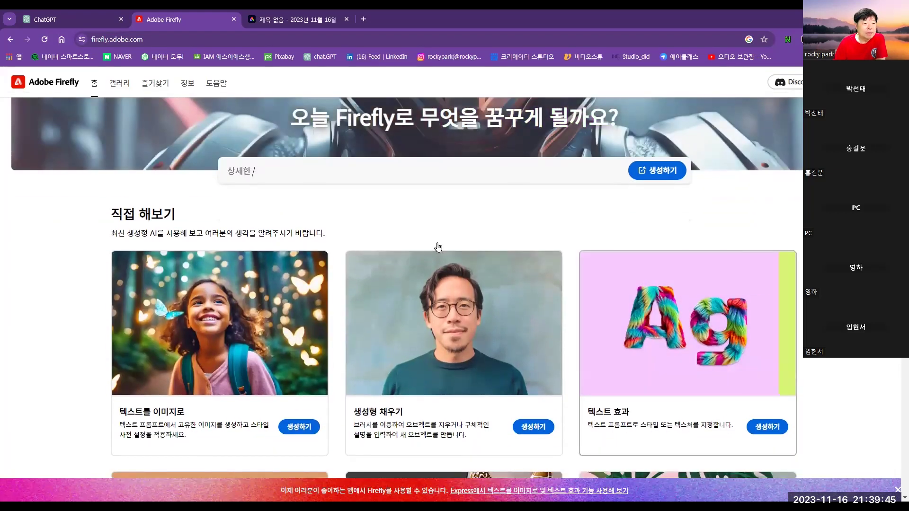
Open the text effects (텍스트 효과) generator from the feature cards on the Firefly home page
{"action": "scroll", "coordinate": [664, 414], "scroll_direction": "down", "scroll_amount": 1}
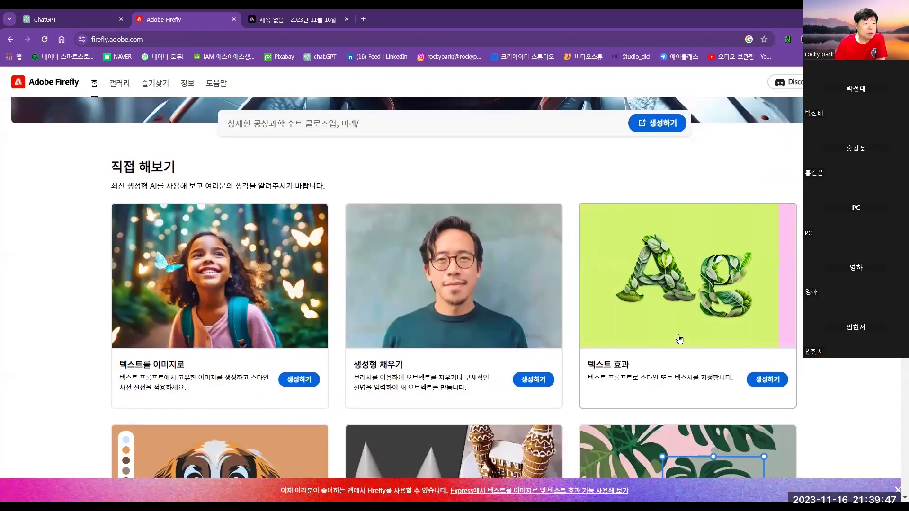
{"action": "scroll", "coordinate": [591, 296], "scroll_direction": "down", "scroll_amount": 2}
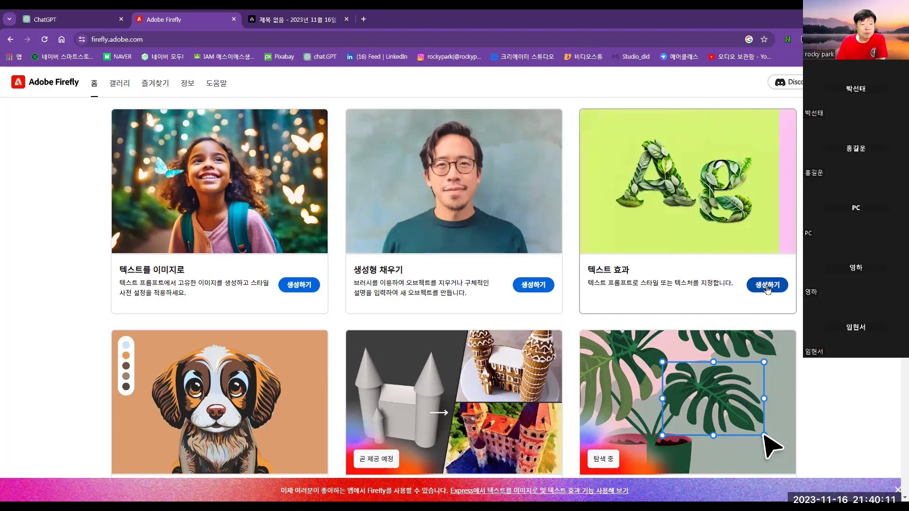
{"action": "left_click", "coordinate": [767, 286]}
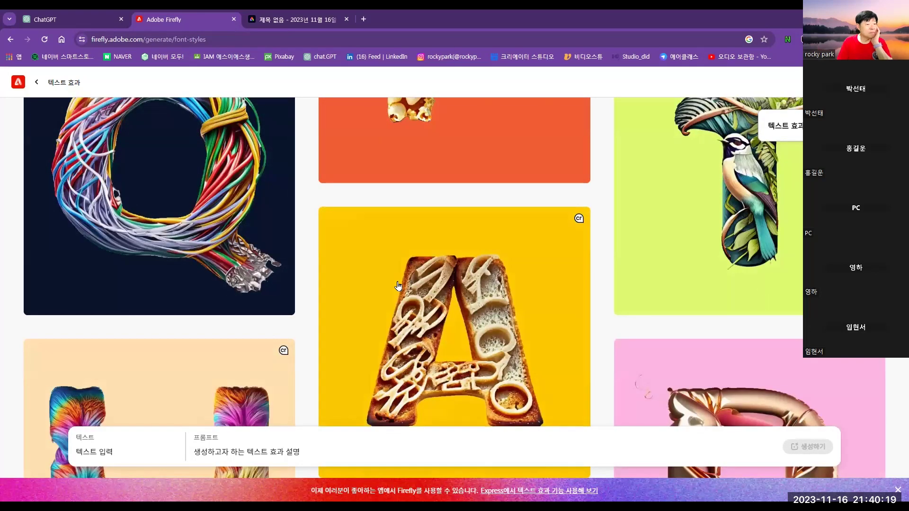
Examine the sample letters in the text effects gallery and the prompts they were made with
{"action": "scroll", "coordinate": [398, 286], "scroll_direction": "down", "scroll_amount": 4}
{"action": "scroll", "coordinate": [393, 303], "scroll_direction": "up", "scroll_amount": 2}
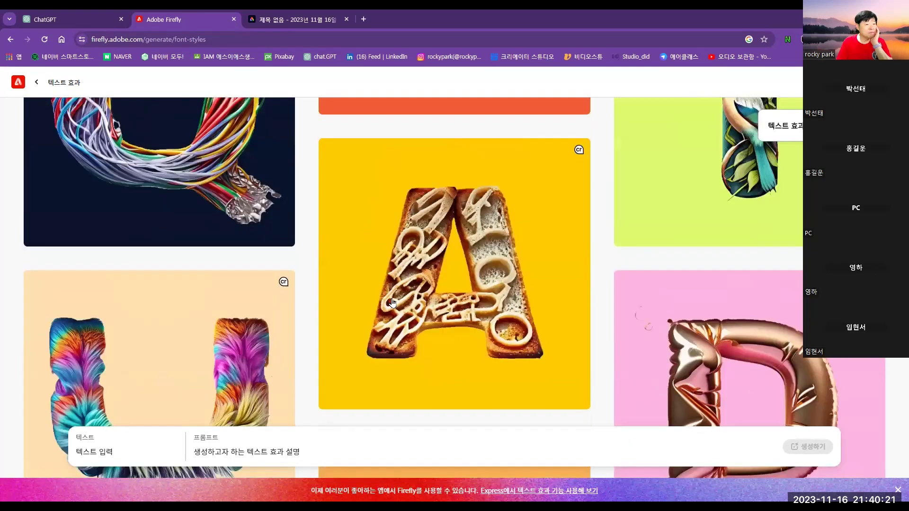
{"action": "scroll", "coordinate": [392, 303], "scroll_direction": "up", "scroll_amount": 10}
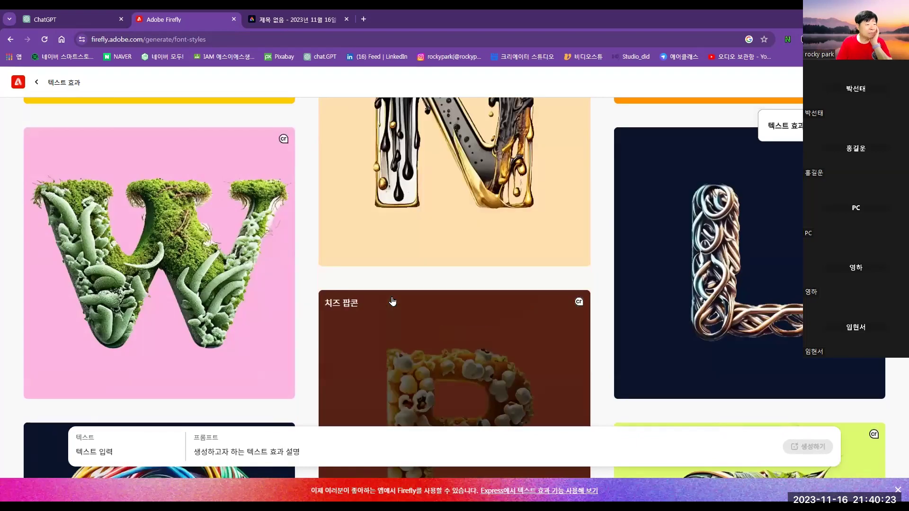
{"action": "scroll", "coordinate": [392, 302], "scroll_direction": "up", "scroll_amount": 2}
{"action": "scroll", "coordinate": [397, 291], "scroll_direction": "up", "scroll_amount": 1}
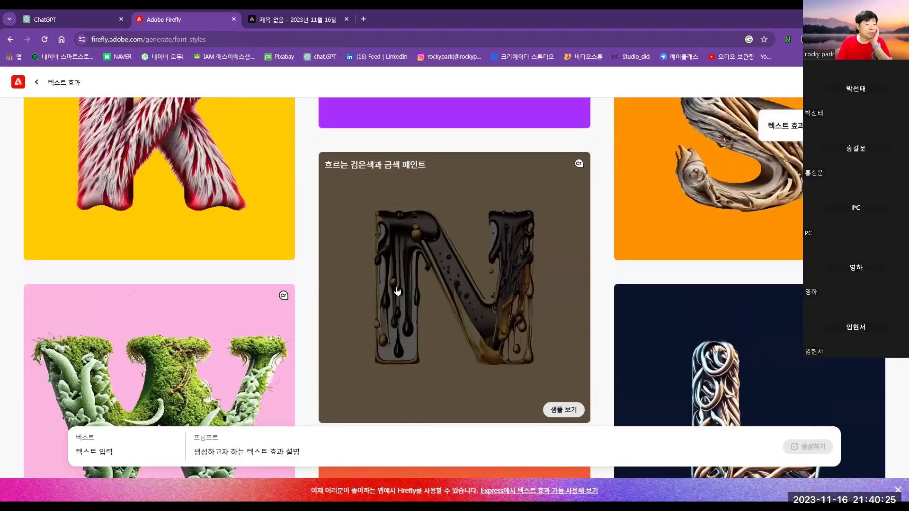
{"action": "scroll", "coordinate": [396, 291], "scroll_direction": "up", "scroll_amount": 2}
{"action": "scroll", "coordinate": [397, 291], "scroll_direction": "up", "scroll_amount": 2}
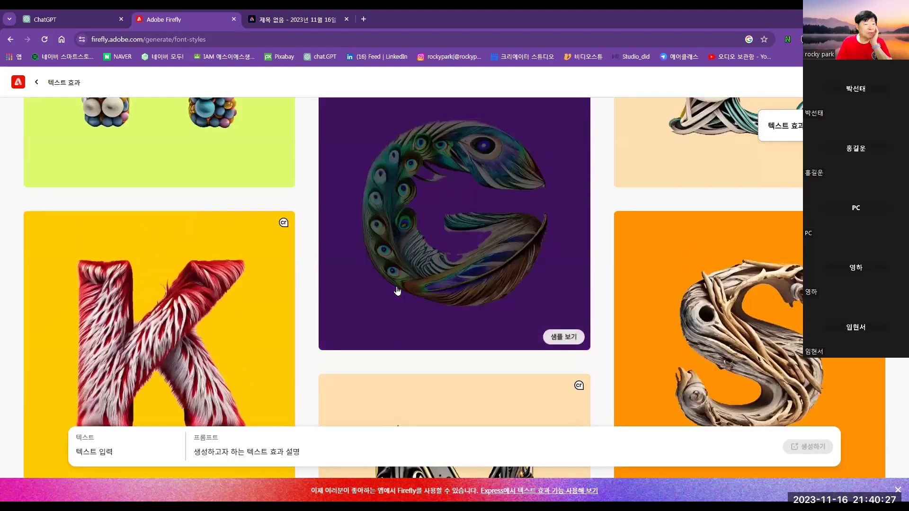
{"action": "scroll", "coordinate": [397, 291], "scroll_direction": "up", "scroll_amount": 10}
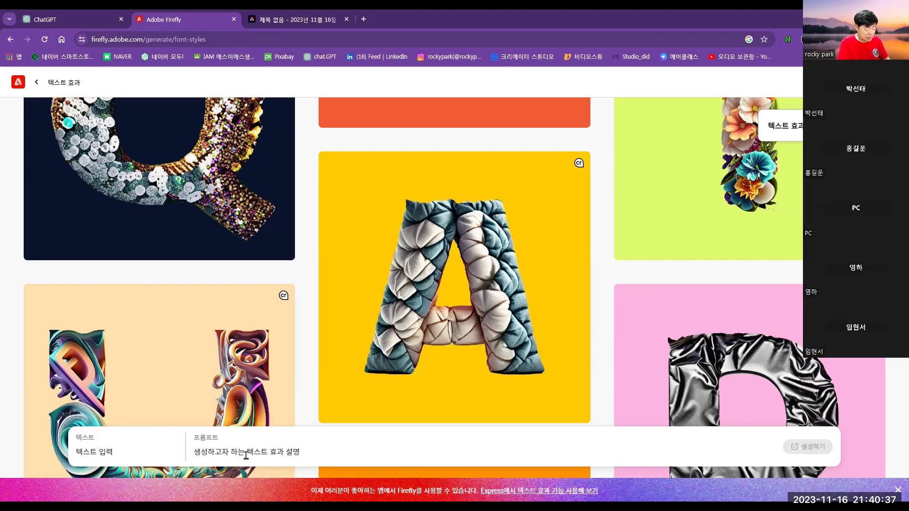
Enter the presenter's first name as the effect text and begin the prompt with "골든 컬러로"
{"action": "type", "text": "ㄲ"}
{"action": "key", "text": "BackSpace"}
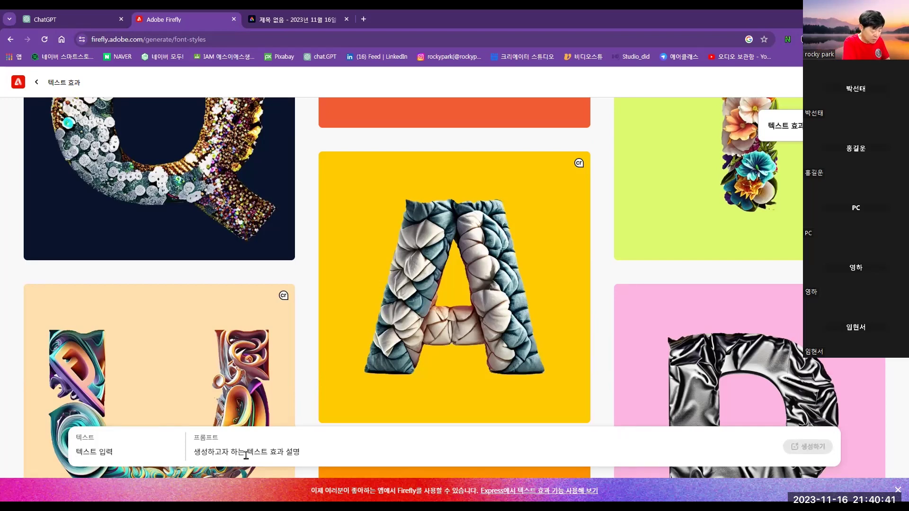
{"action": "type", "text": "Rocky"}
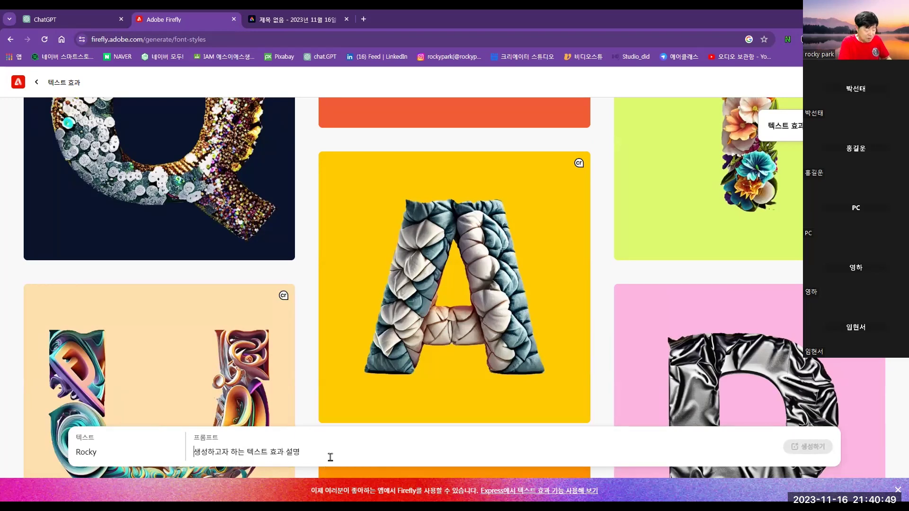
{"action": "type", "text": "골"}
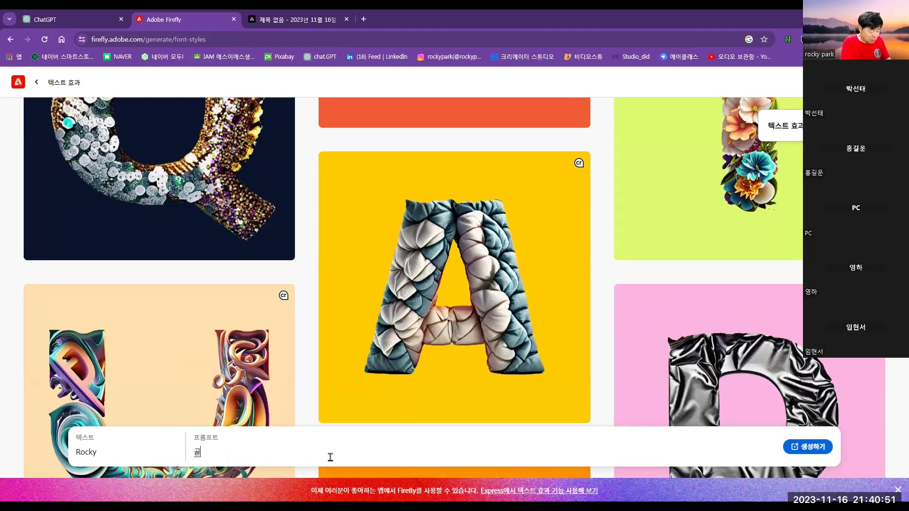
{"action": "type", "text": "든 컬러로"}
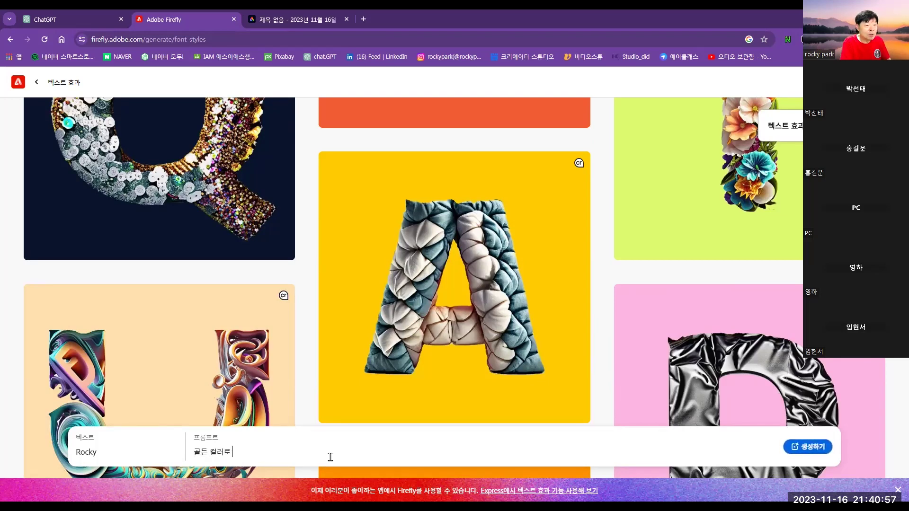
Take the material name "스팽글" from the gallery samples to complete the prompt as "골든 컬러로 스팽글", and generate the text effect
{"action": "mouse_move", "coordinate": [421, 352]}
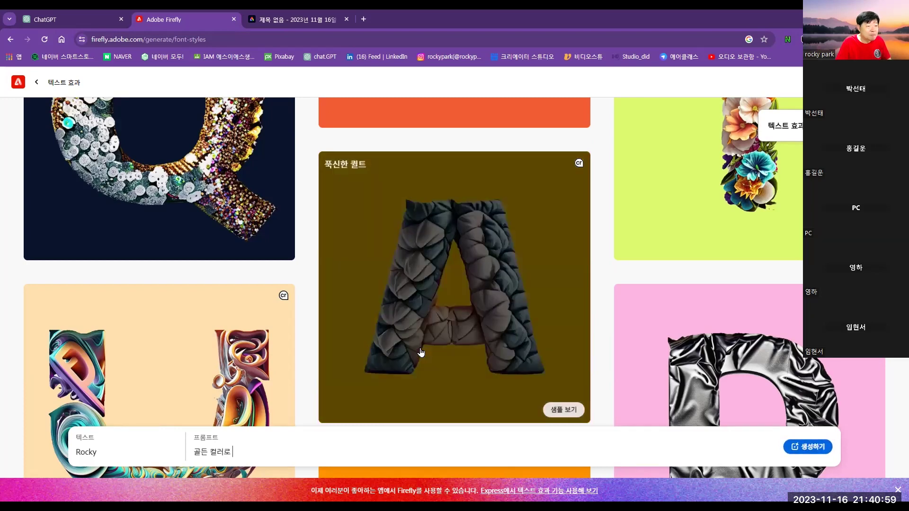
{"action": "scroll", "coordinate": [420, 353], "scroll_direction": "down", "scroll_amount": 5}
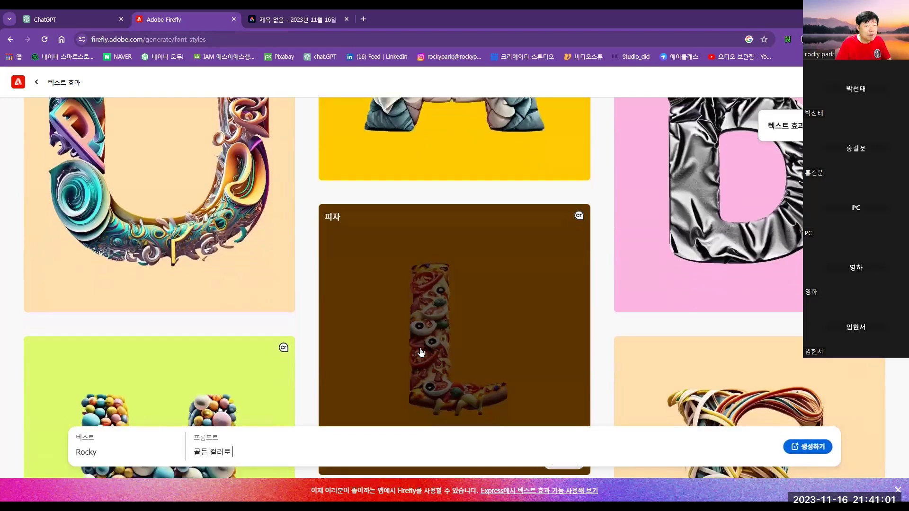
{"action": "scroll", "coordinate": [421, 353], "scroll_direction": "down", "scroll_amount": 5}
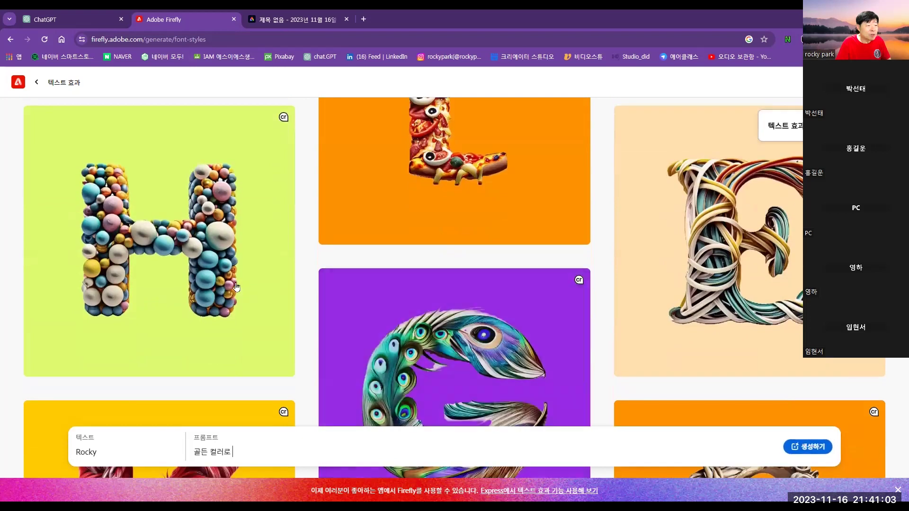
{"action": "mouse_move", "coordinate": [205, 279]}
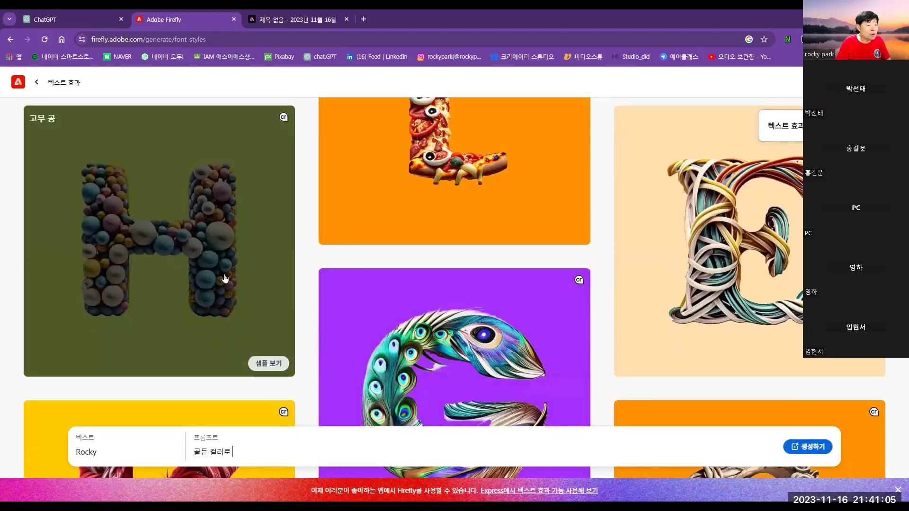
{"action": "scroll", "coordinate": [175, 263], "scroll_direction": "up", "scroll_amount": 5}
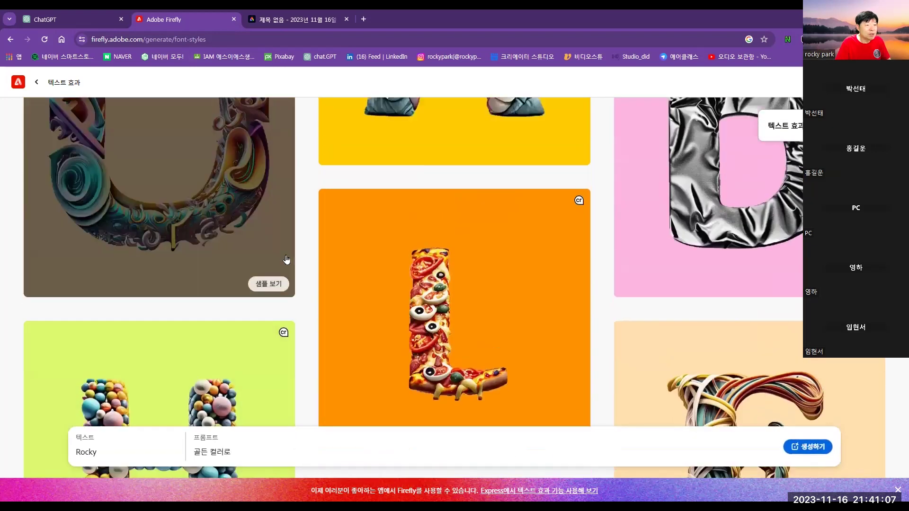
{"action": "scroll", "coordinate": [407, 308], "scroll_direction": "up", "scroll_amount": 5}
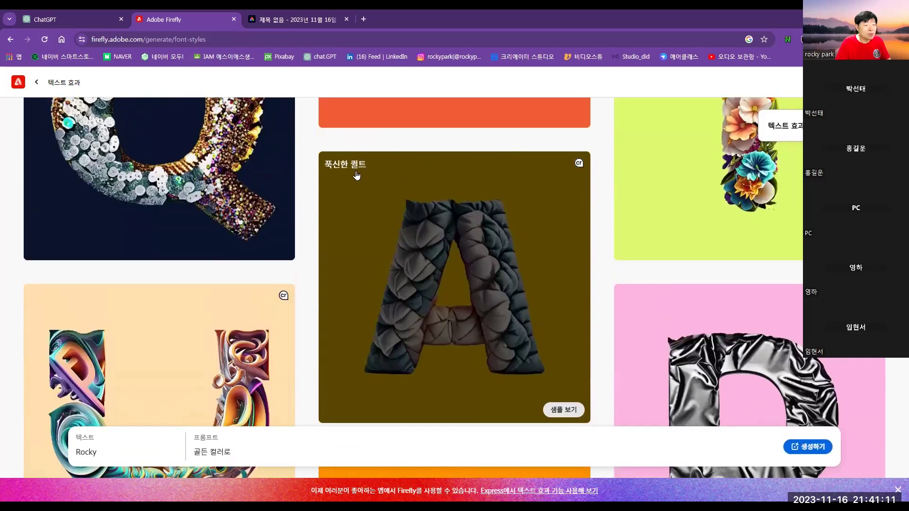
{"action": "scroll", "coordinate": [357, 192], "scroll_direction": "up", "scroll_amount": 4}
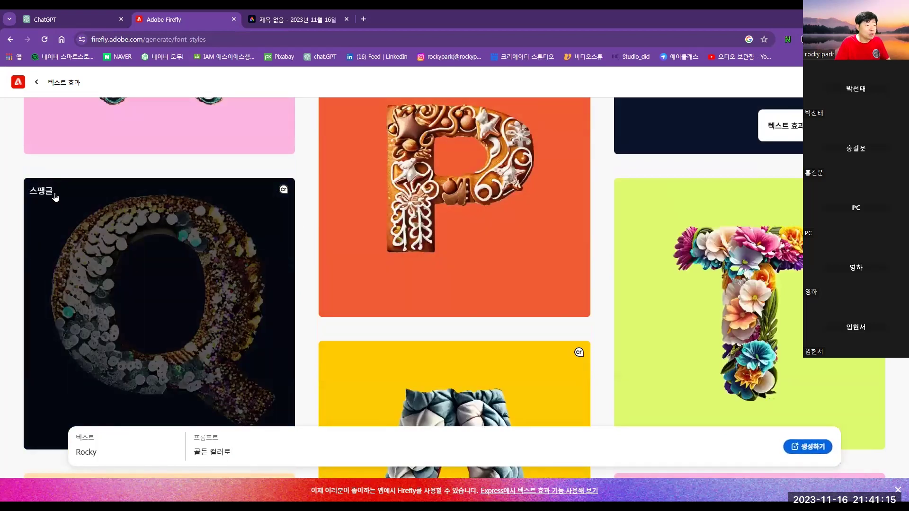
{"action": "left_click", "coordinate": [247, 450]}
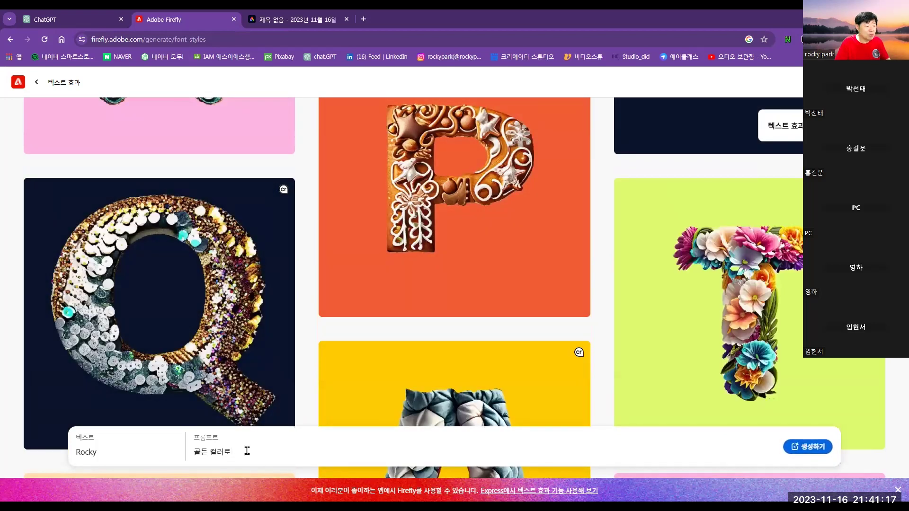
{"action": "type", "text": "스팽"}
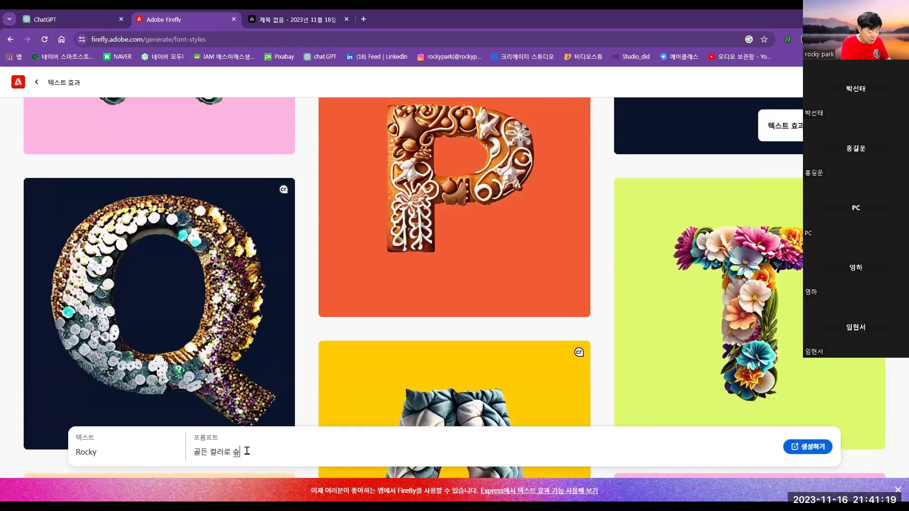
{"action": "type", "text": "글"}
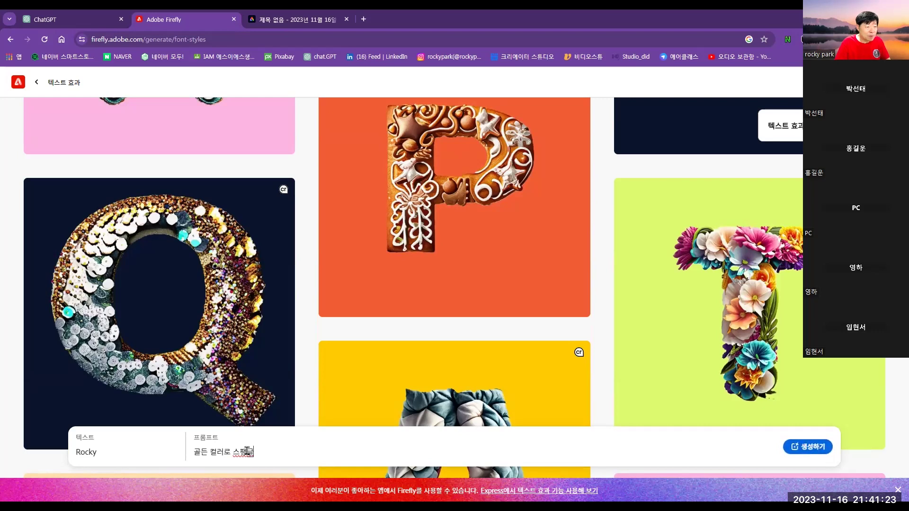
{"action": "left_click", "coordinate": [806, 447]}
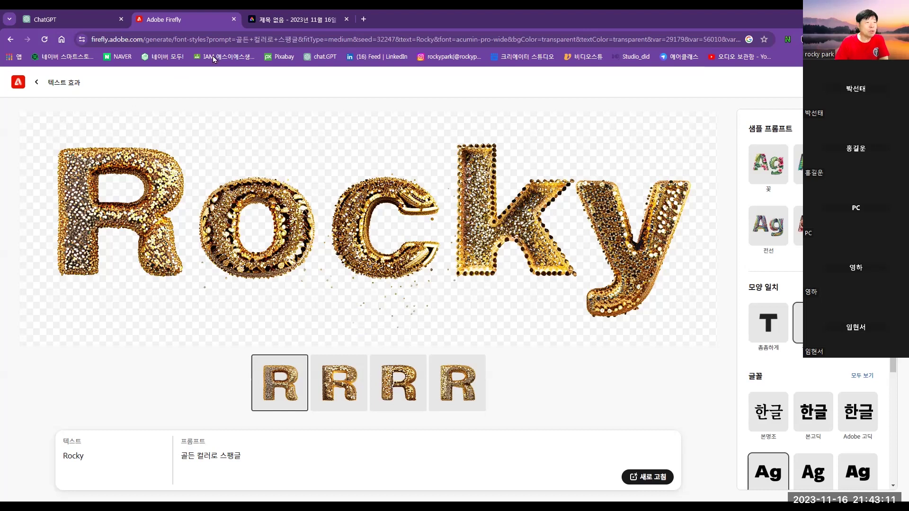
Switch to Adobe Express, leave the open project, and load the Google home page in the same browser tab ready for a search
{"action": "left_click", "coordinate": [302, 19]}
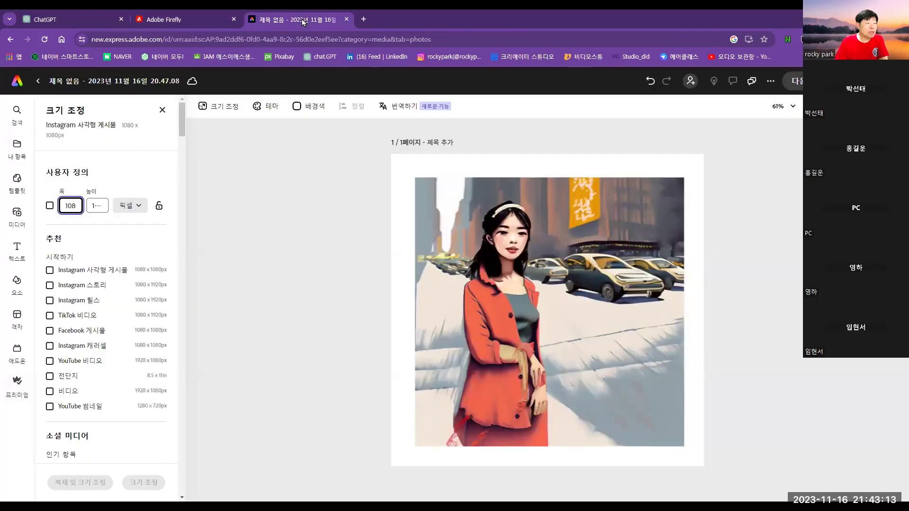
{"action": "left_click", "coordinate": [17, 81]}
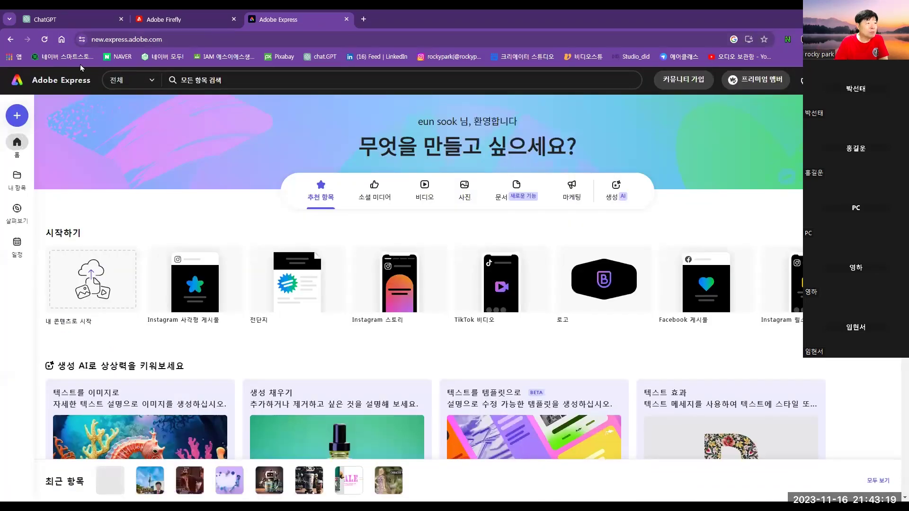
{"action": "left_click", "coordinate": [62, 42]}
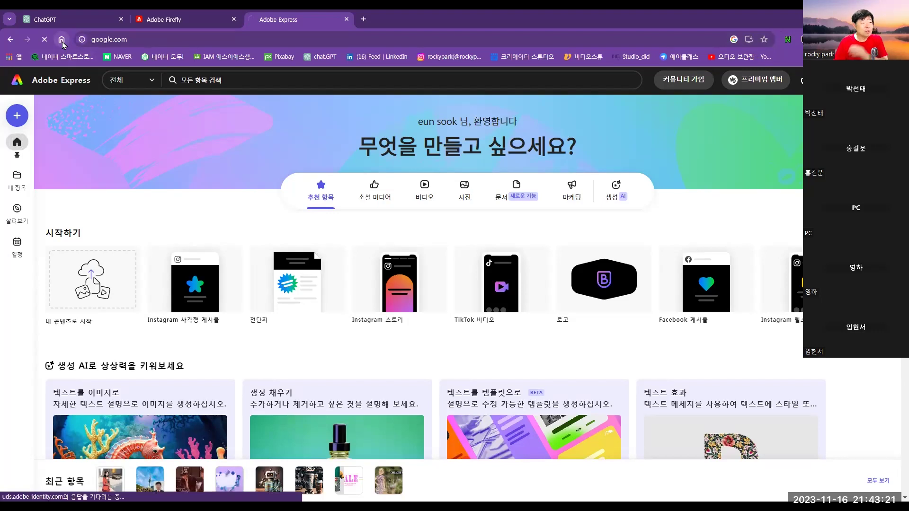
{"action": "left_click", "coordinate": [417, 257]}
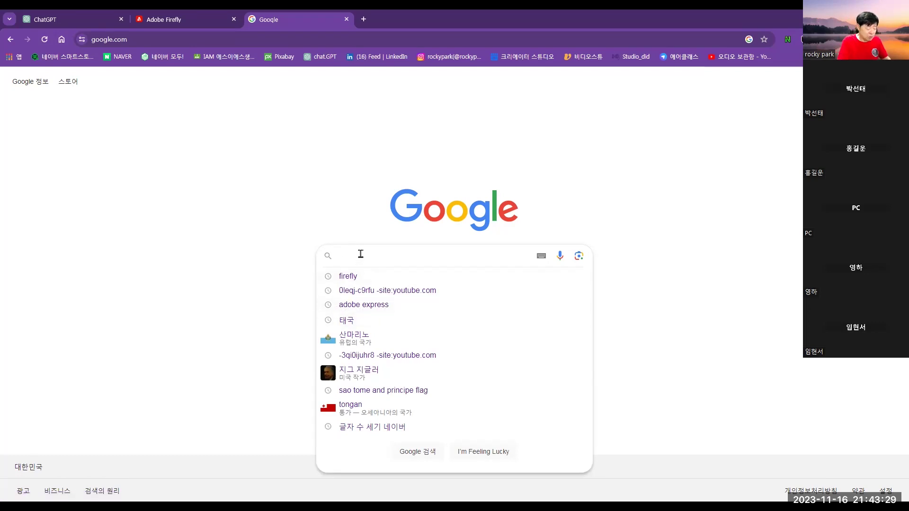
{"action": "type", "text": "ㅁㅇㅐㅠㄷ"}
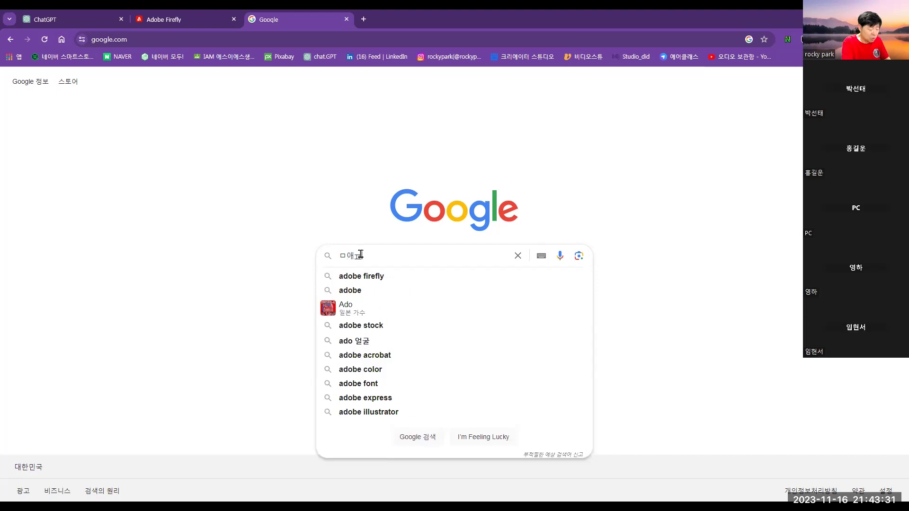
{"action": "key", "text": "BackSpace"}
{"action": "key", "text": "BackSpace"}
{"action": "key", "text": "BackSpace"}
{"action": "key", "text": "BackSpace"}
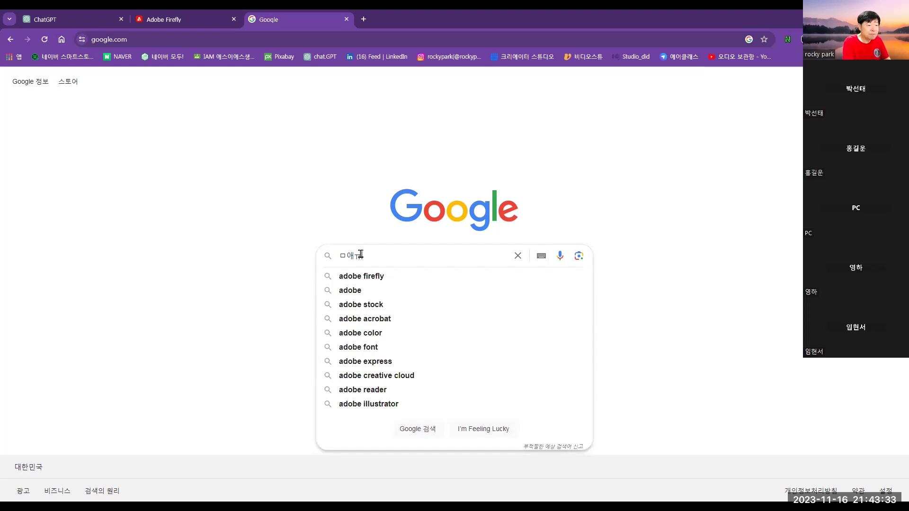
Search Google for "어도비 익스프레스 무료"
{"action": "type", "text": "어도비 에"}
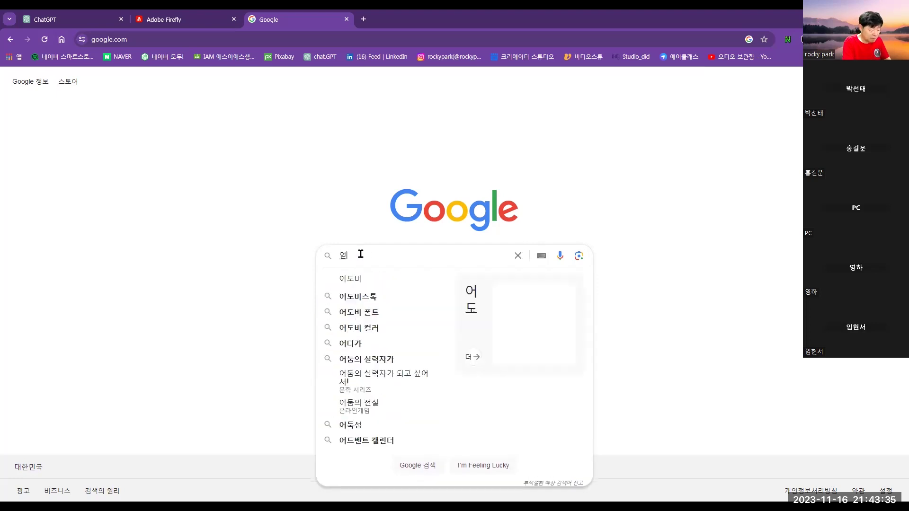
{"action": "type", "text": "ㄱ스프"}
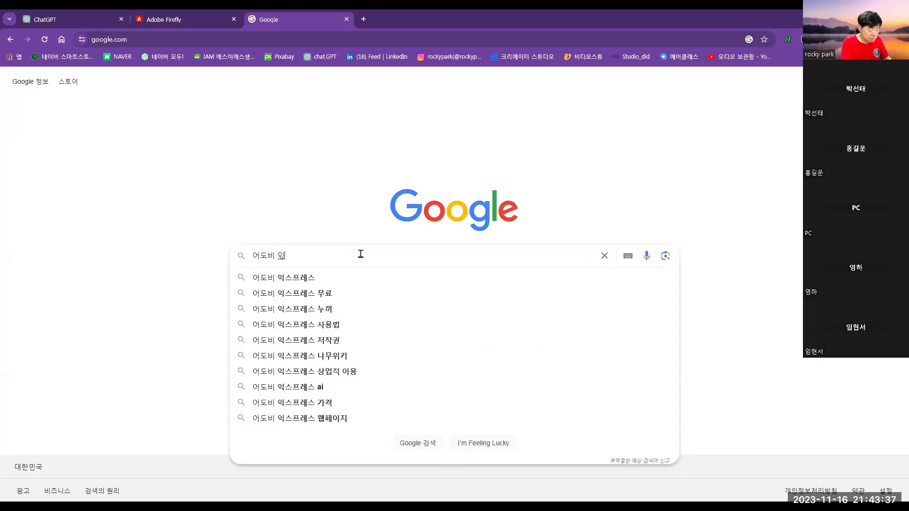
{"action": "type", "text": "레스"}
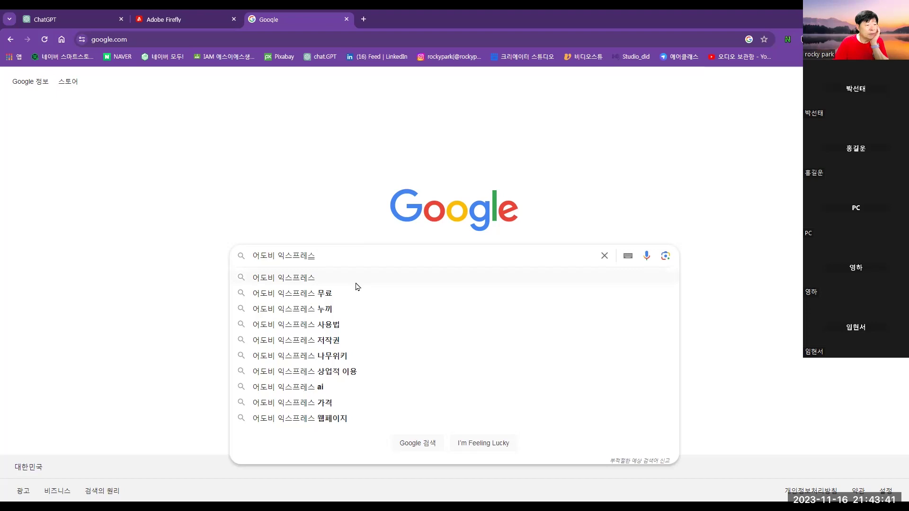
{"action": "type", "text": "ㅣ"}
{"action": "left_click", "coordinate": [304, 294]}
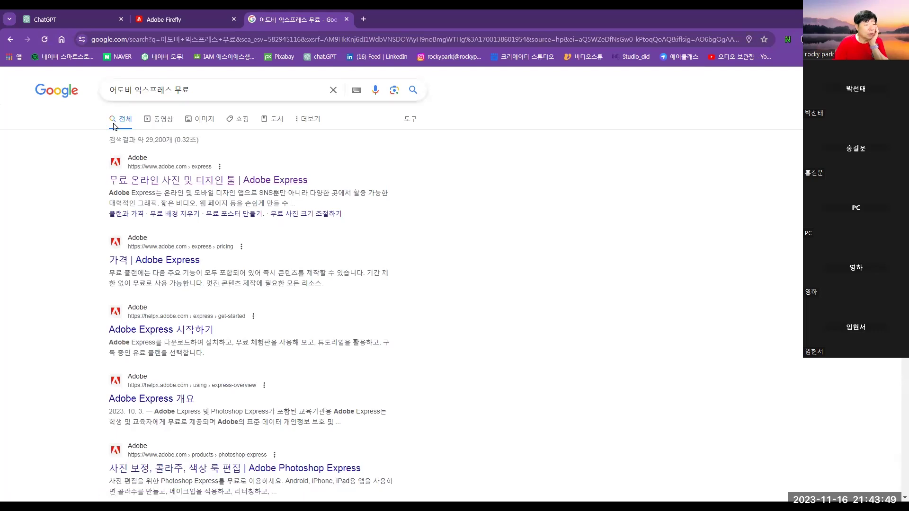
Open the official Adobe Express result (무료 온라인 사진 및 디자인 툴) and start using Adobe Express for free
{"action": "left_click", "coordinate": [168, 185]}
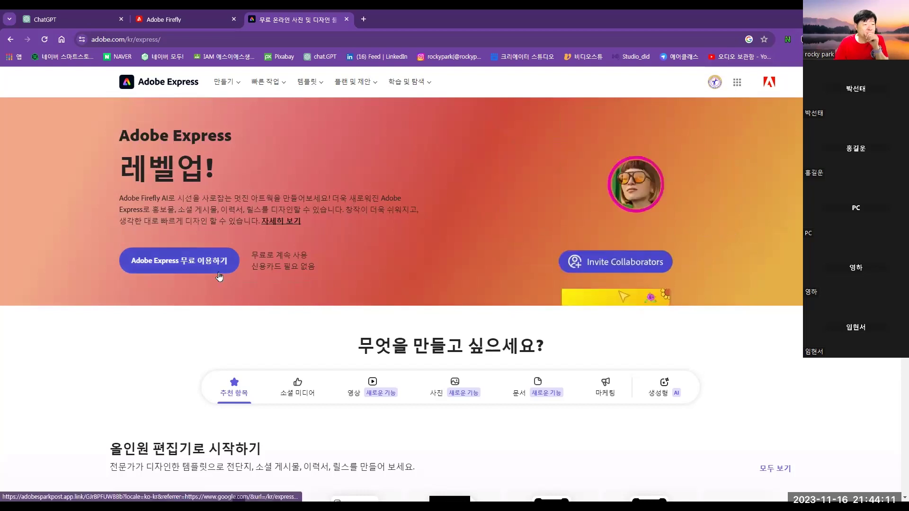
{"action": "left_click", "coordinate": [192, 266]}
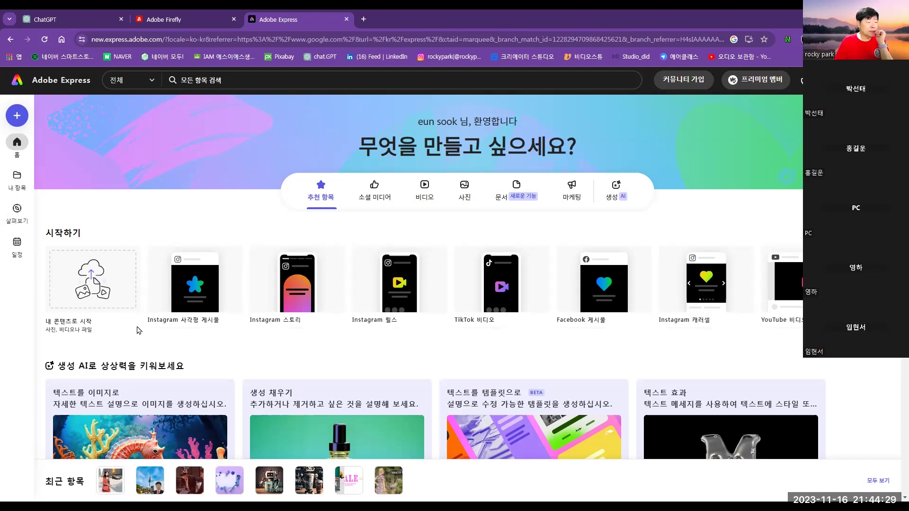
Examine the recommended starting formats on the home page, from the Instagram square post to the YouTube video
{"action": "mouse_move", "coordinate": [218, 273]}
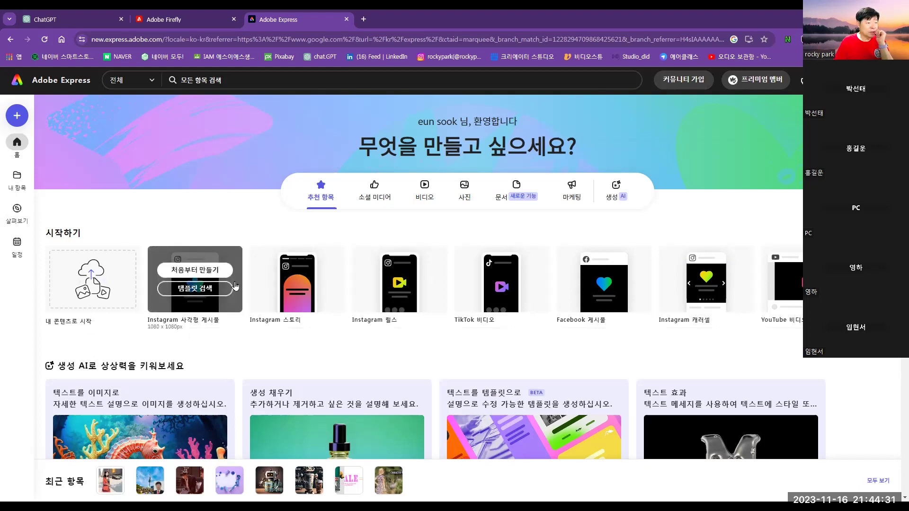
{"action": "mouse_move", "coordinate": [307, 276]}
{"action": "mouse_move", "coordinate": [392, 284]}
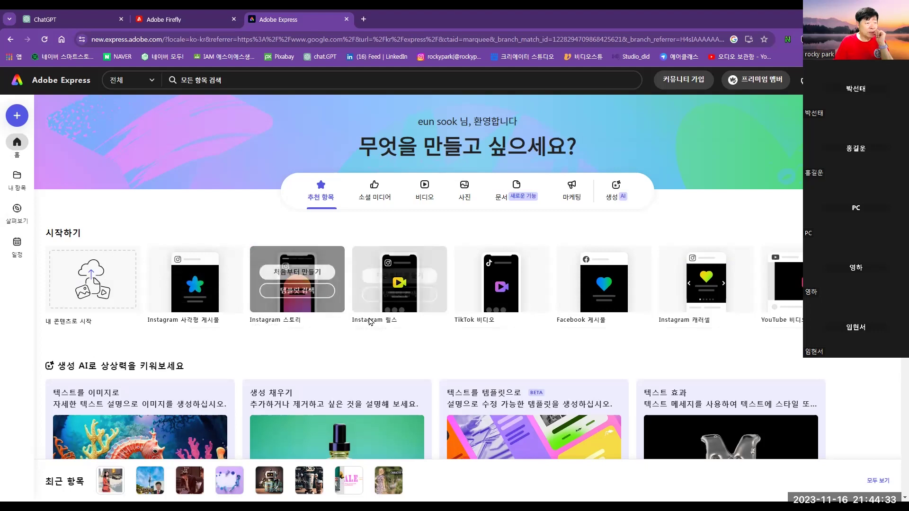
{"action": "mouse_move", "coordinate": [457, 326]}
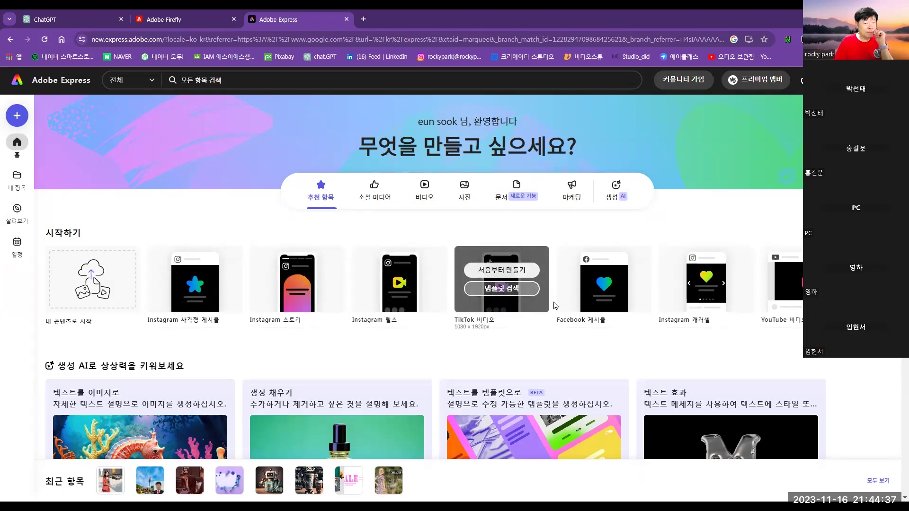
{"action": "mouse_move", "coordinate": [631, 331]}
{"action": "mouse_move", "coordinate": [692, 319]}
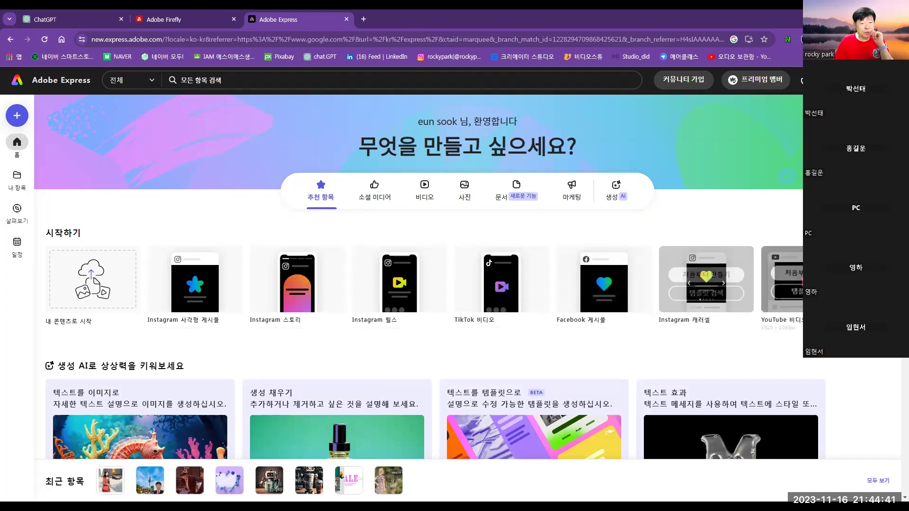
{"action": "mouse_move", "coordinate": [492, 326]}
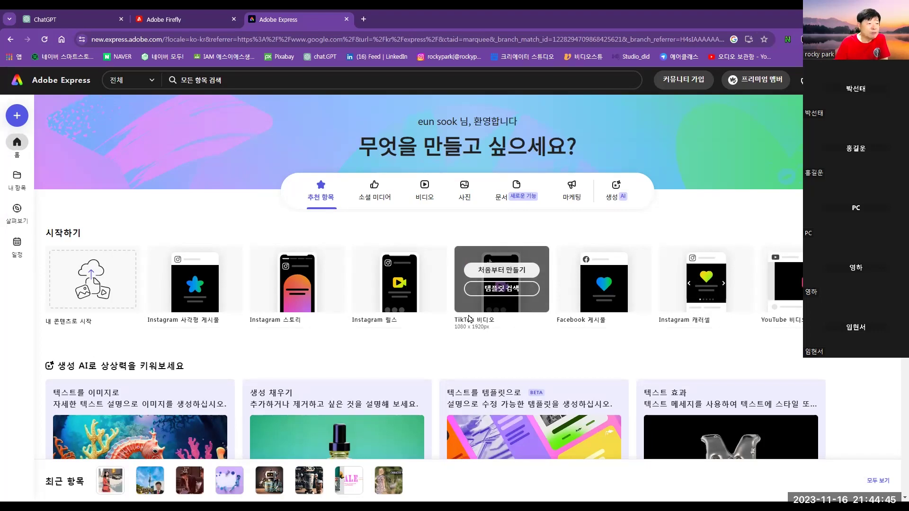
Look through the home page's generative AI features, suggested quick actions, popular templates and seasonal templates
{"action": "scroll", "coordinate": [265, 298], "scroll_direction": "down", "scroll_amount": 4}
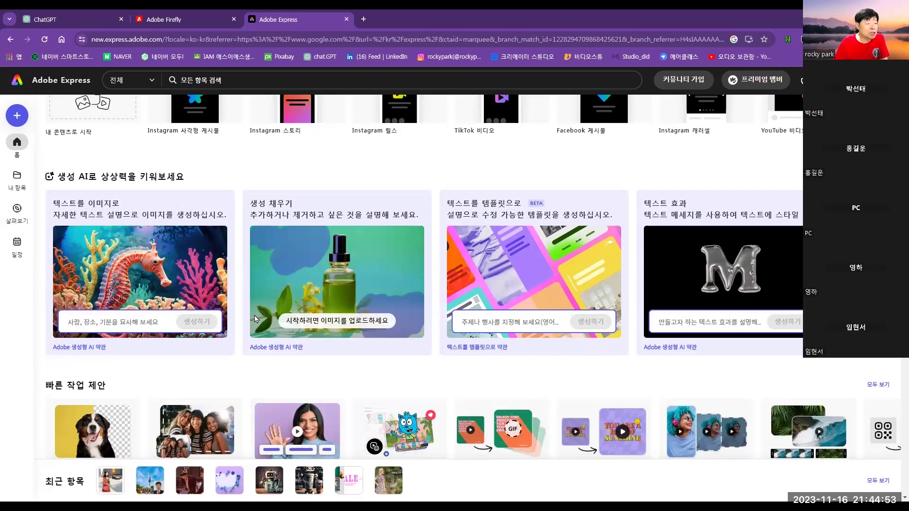
{"action": "scroll", "coordinate": [253, 319], "scroll_direction": "down", "scroll_amount": 1}
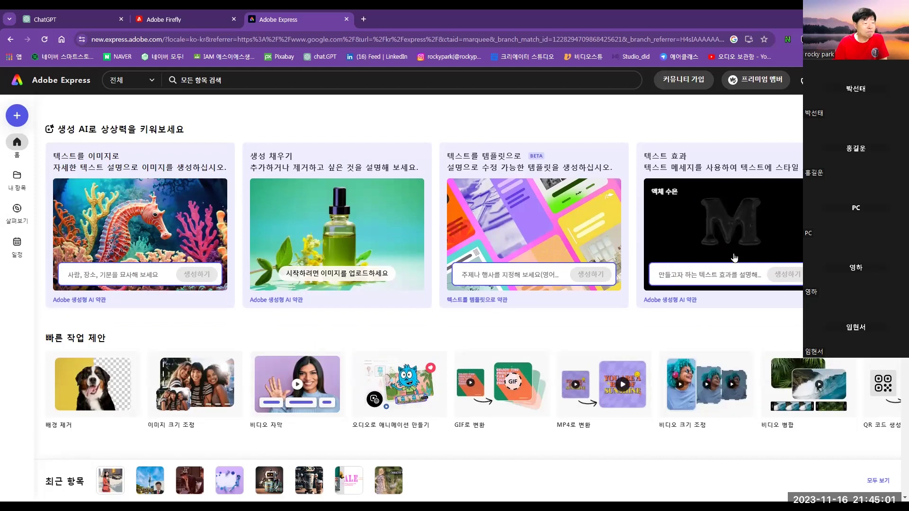
{"action": "scroll", "coordinate": [454, 293], "scroll_direction": "down", "scroll_amount": 3}
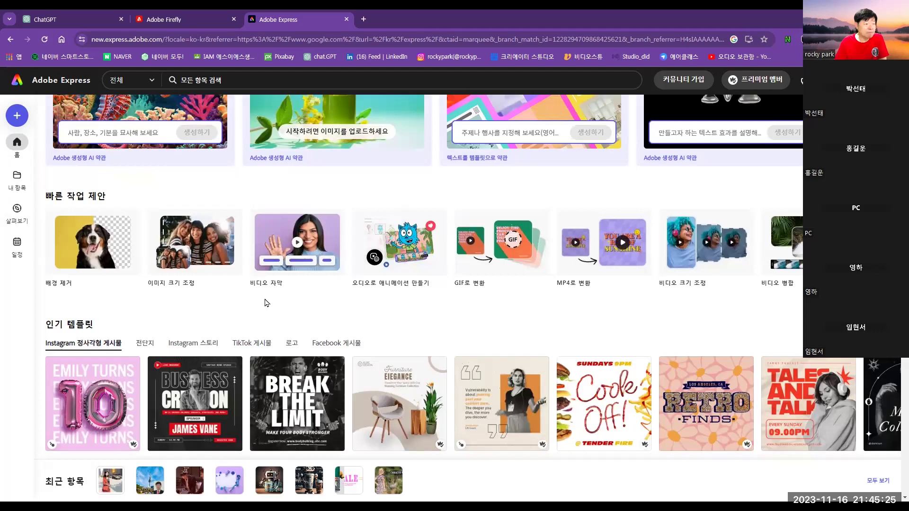
{"action": "scroll", "coordinate": [267, 302], "scroll_direction": "down", "scroll_amount": 3}
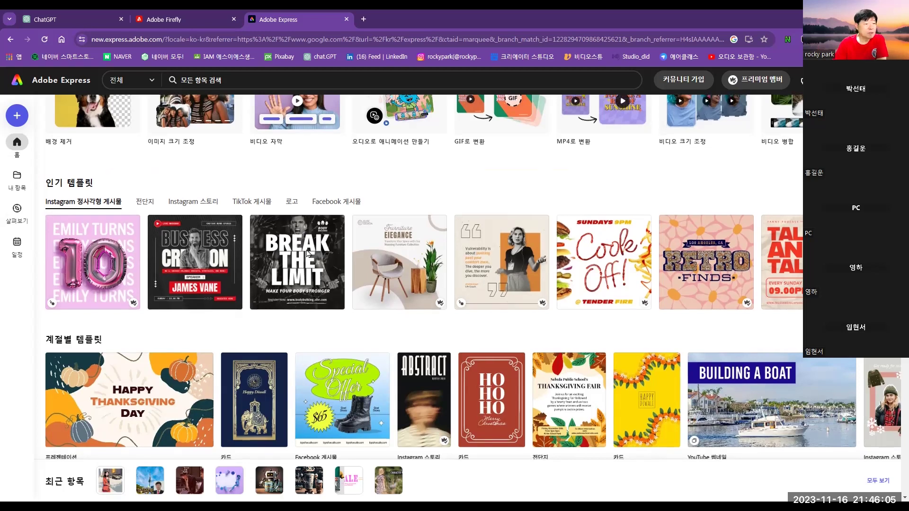
{"action": "scroll", "coordinate": [305, 252], "scroll_direction": "up", "scroll_amount": 5}
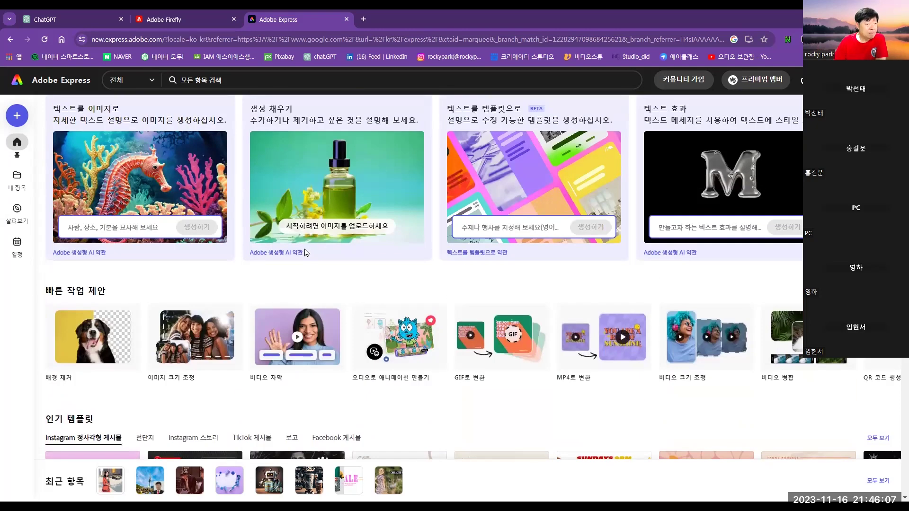
{"action": "scroll", "coordinate": [305, 252], "scroll_direction": "up", "scroll_amount": 6}
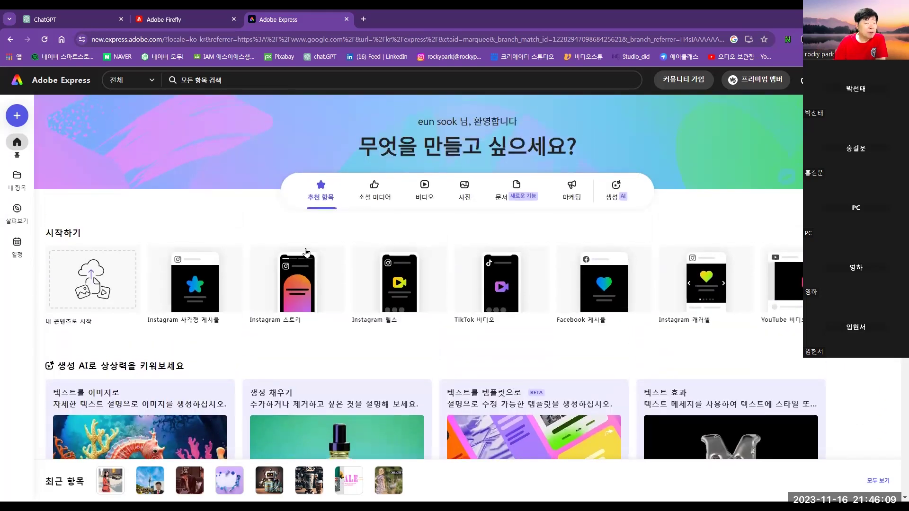
{"action": "mouse_move", "coordinate": [306, 253]}
{"action": "scroll", "coordinate": [307, 252], "scroll_direction": "down", "scroll_amount": 4}
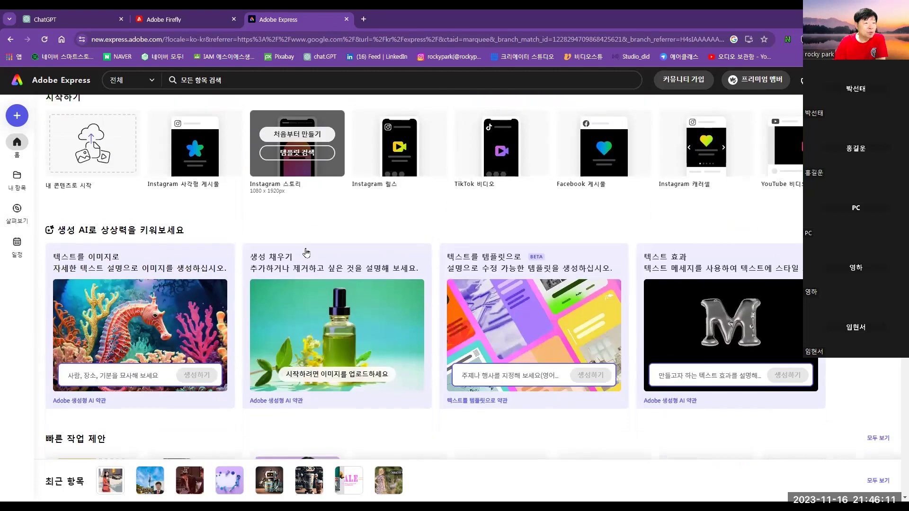
{"action": "scroll", "coordinate": [306, 252], "scroll_direction": "up", "scroll_amount": 4}
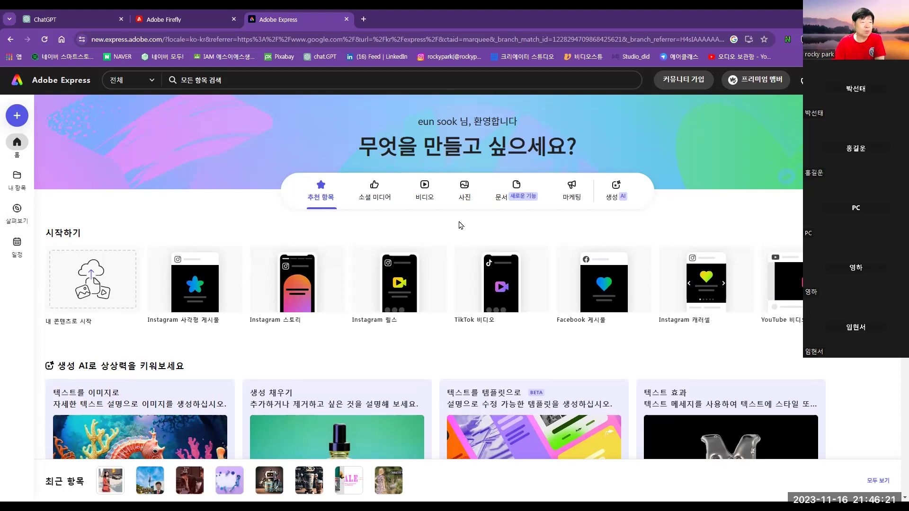
From the photo (사진) category, create a new custom-size project of 2560 x 2560 px
{"action": "left_click", "coordinate": [465, 191]}
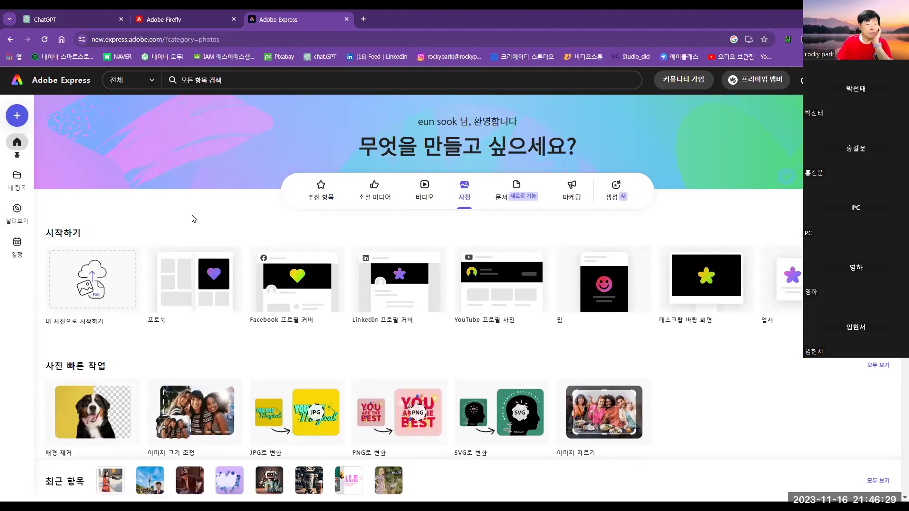
{"action": "mouse_move", "coordinate": [612, 292]}
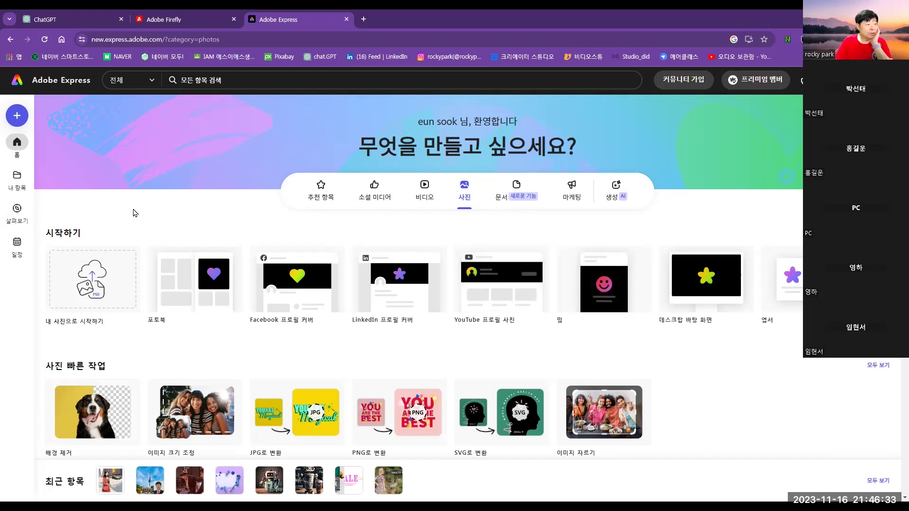
{"action": "mouse_move", "coordinate": [786, 284]}
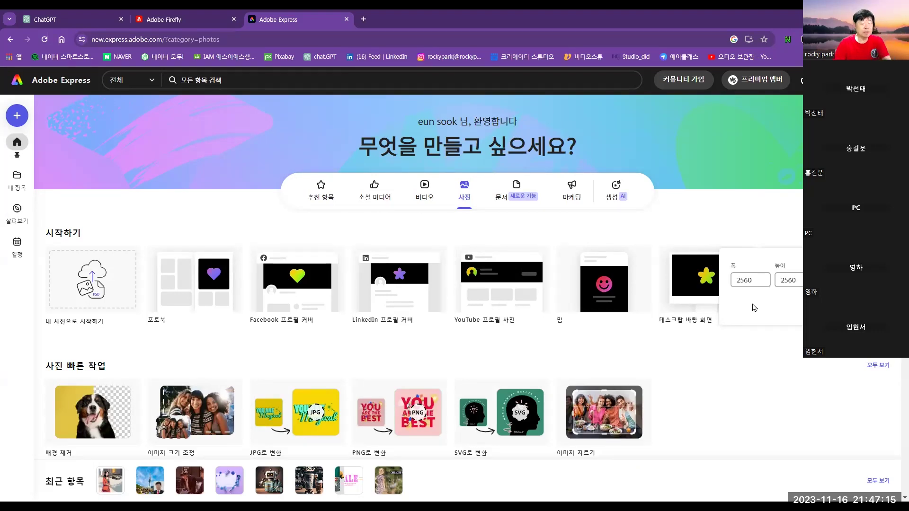
{"action": "key", "text": "Return"}
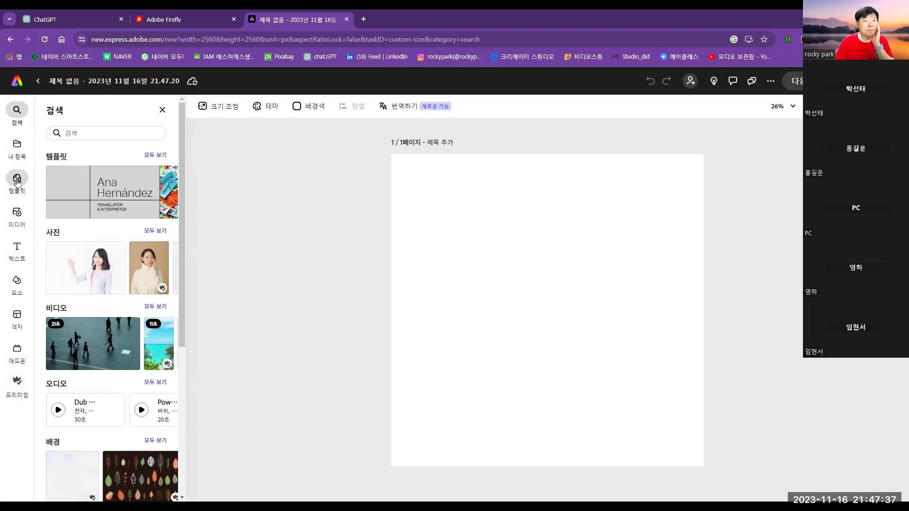
Search the design templates for "유투브 썸네일"
{"action": "left_click", "coordinate": [17, 180]}
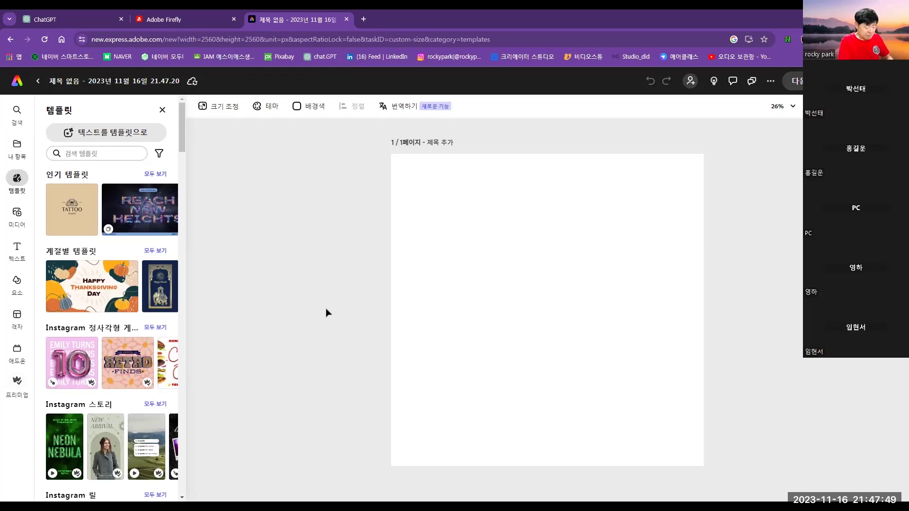
{"action": "type", "text": "d"}
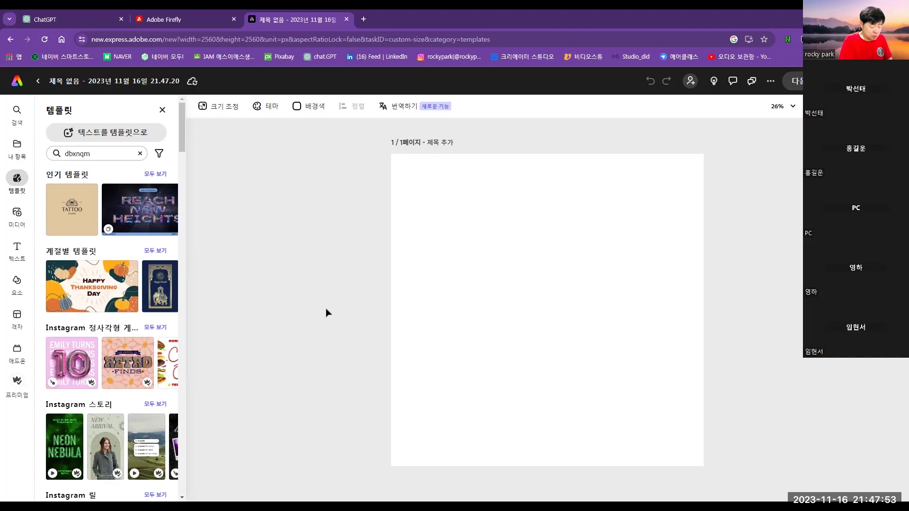
{"action": "type", "text": "bx"}
{"action": "key", "text": "BackSpace"}
{"action": "key", "text": "BackSpace"}
{"action": "key", "text": "BackSpace"}
{"action": "type", "text": "ㅇ투브"}
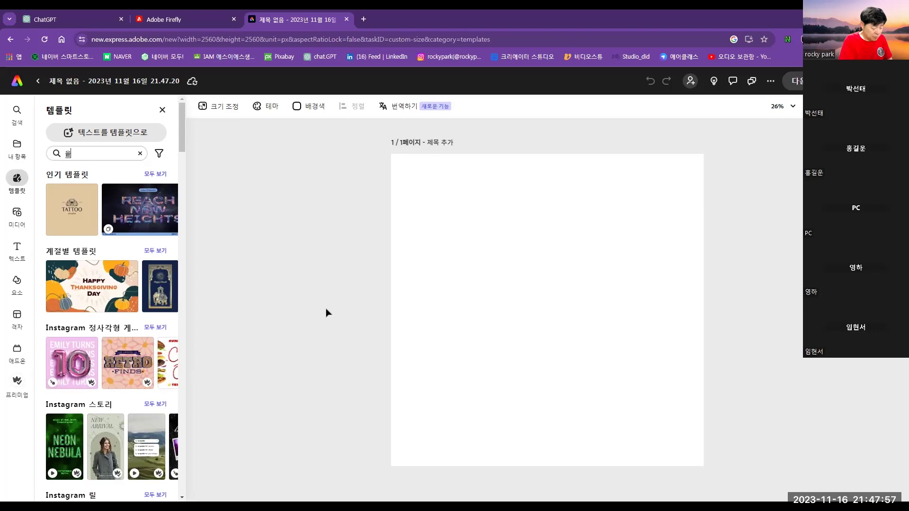
{"action": "type", "text": " 써ㅁ넹ㅣㄹ"}
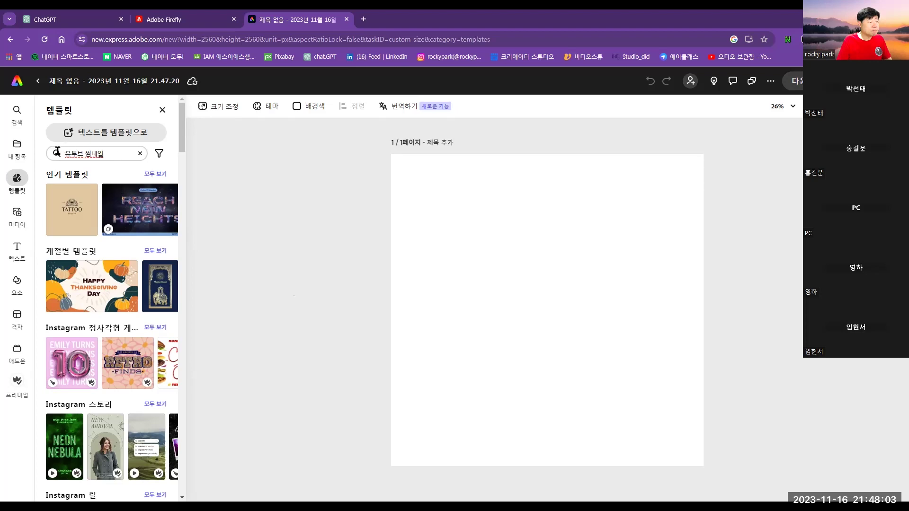
{"action": "key", "text": "Return"}
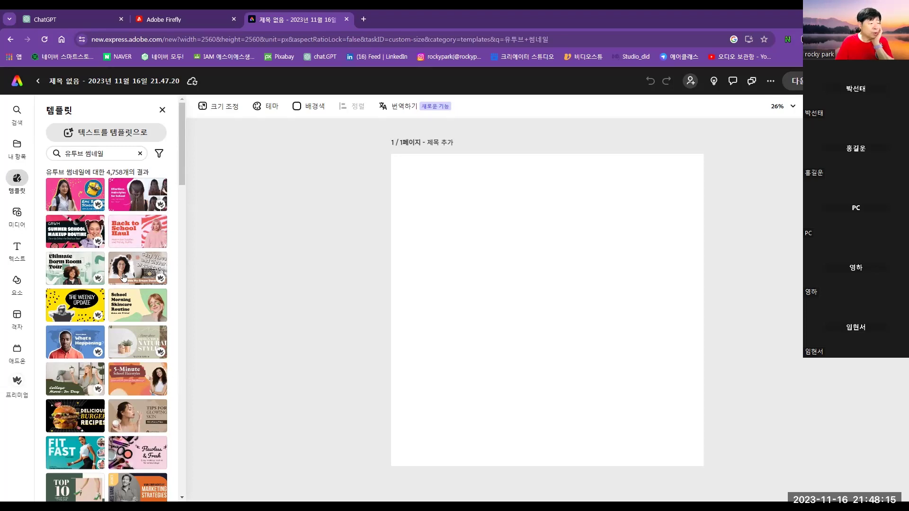
Load the "Tips for Glowing Skin" thumbnail template and bring up the text options of its two headline blocks
{"action": "scroll", "coordinate": [123, 275], "scroll_direction": "down", "scroll_amount": 2}
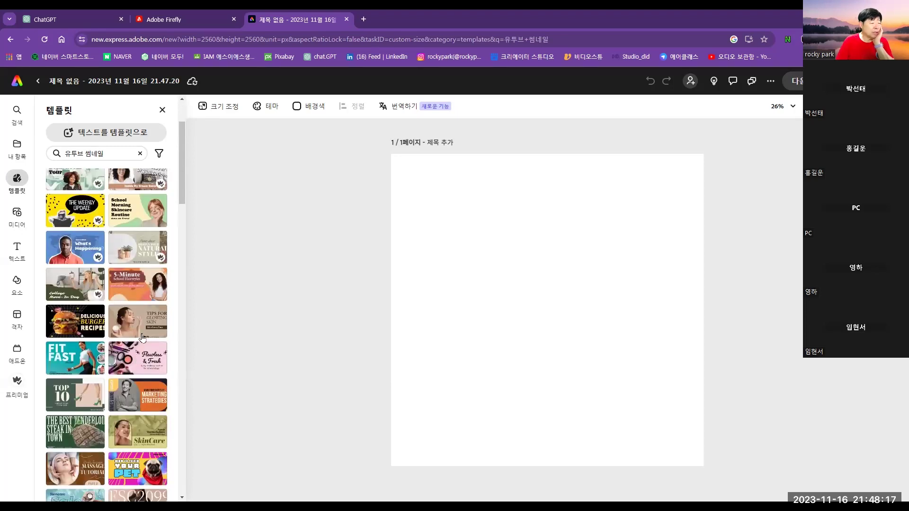
{"action": "left_click", "coordinate": [148, 319]}
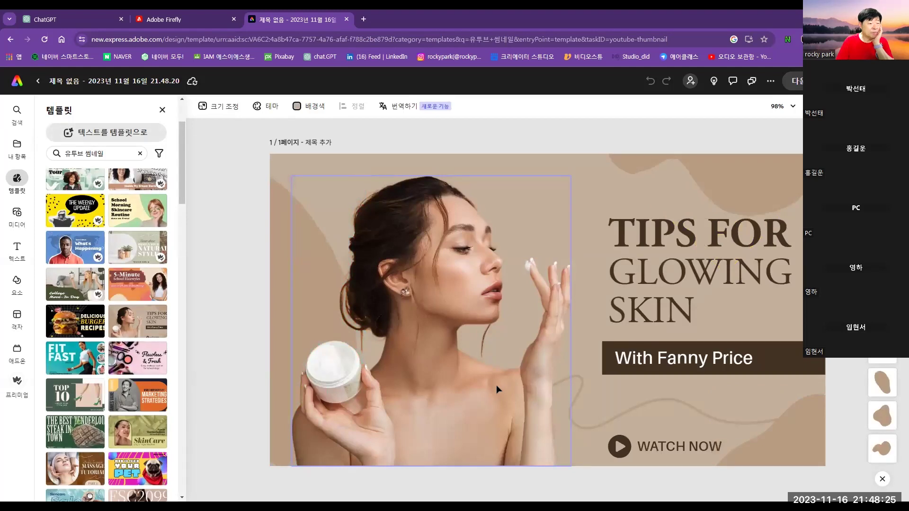
{"action": "left_click", "coordinate": [678, 286]}
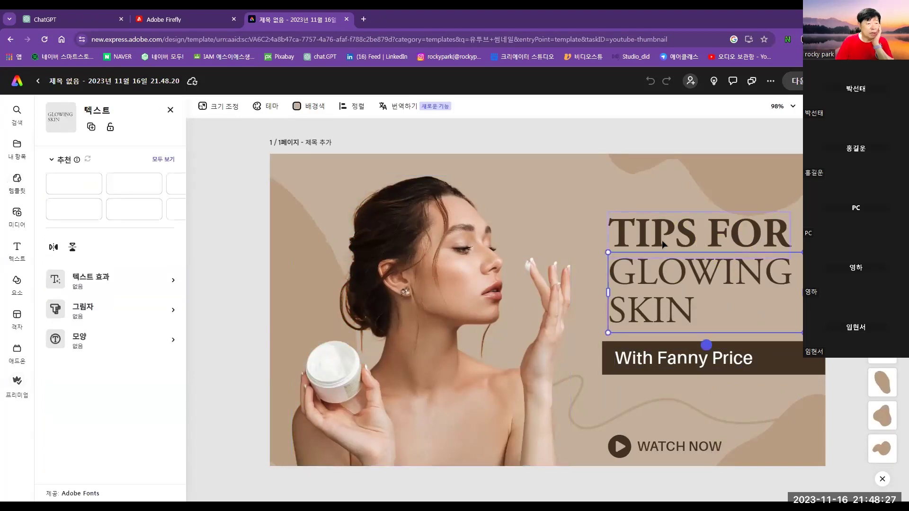
{"action": "left_click", "coordinate": [662, 240]}
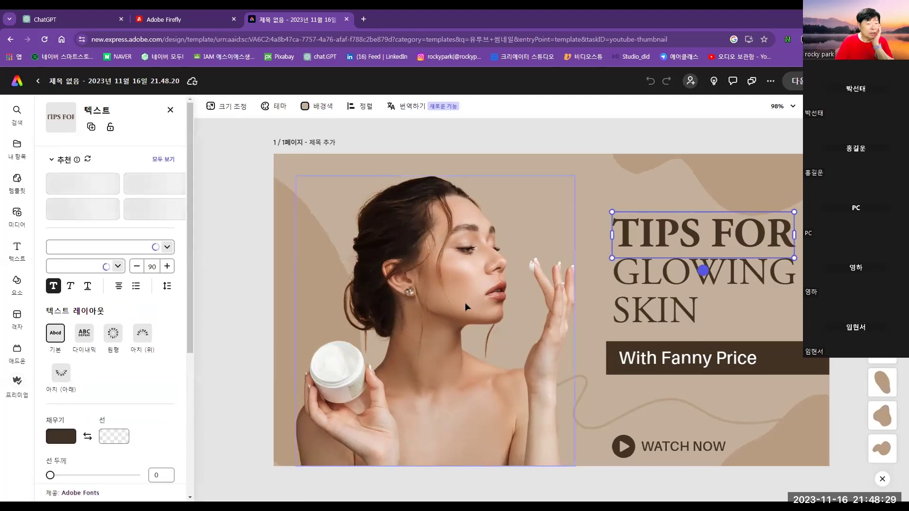
Start Generative Fill (생성 채우기) on the woman's photo, agreeing to discard its background-removal edits, and deselect the photo
{"action": "left_click", "coordinate": [465, 302]}
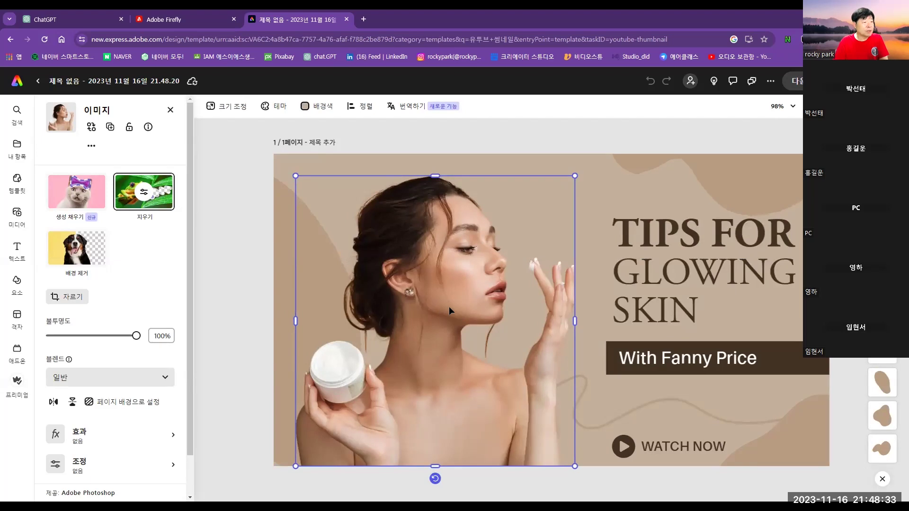
{"action": "left_click", "coordinate": [85, 203]}
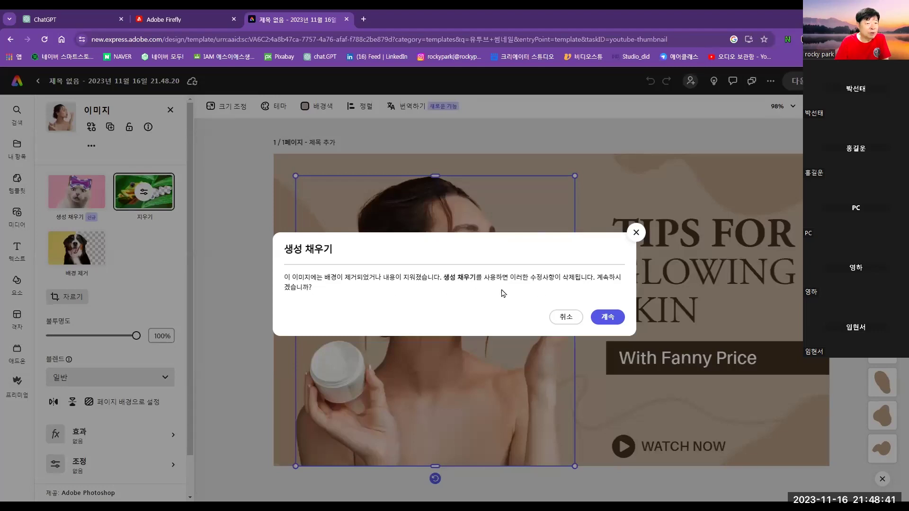
{"action": "left_click", "coordinate": [608, 317]}
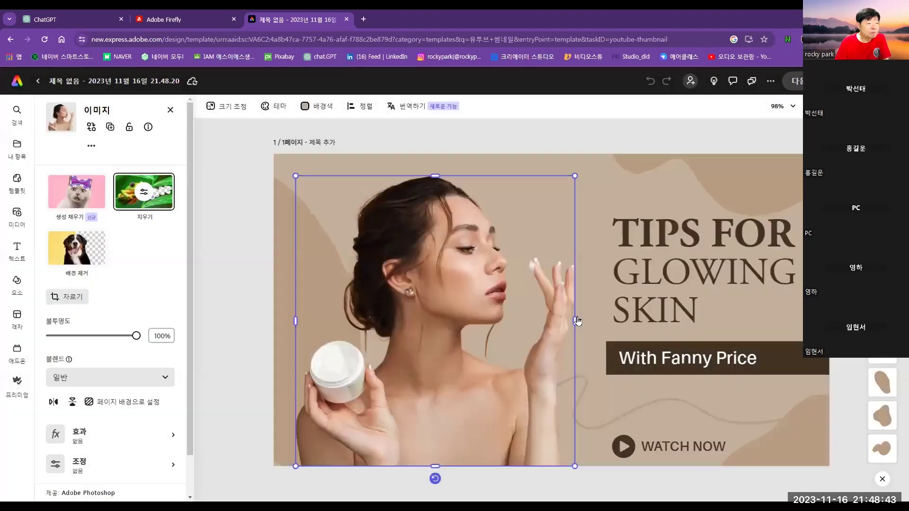
{"action": "left_click", "coordinate": [237, 254]}
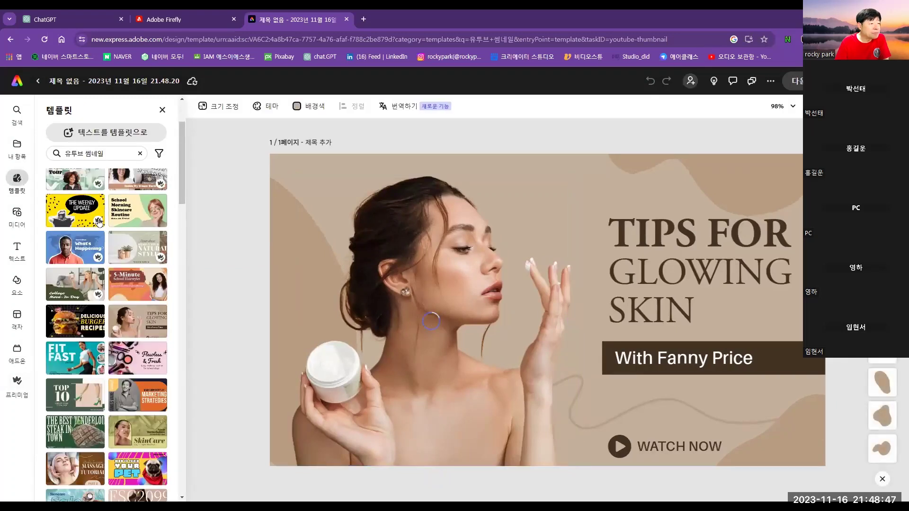
{"action": "scroll", "coordinate": [102, 217], "scroll_direction": "up", "scroll_amount": 2}
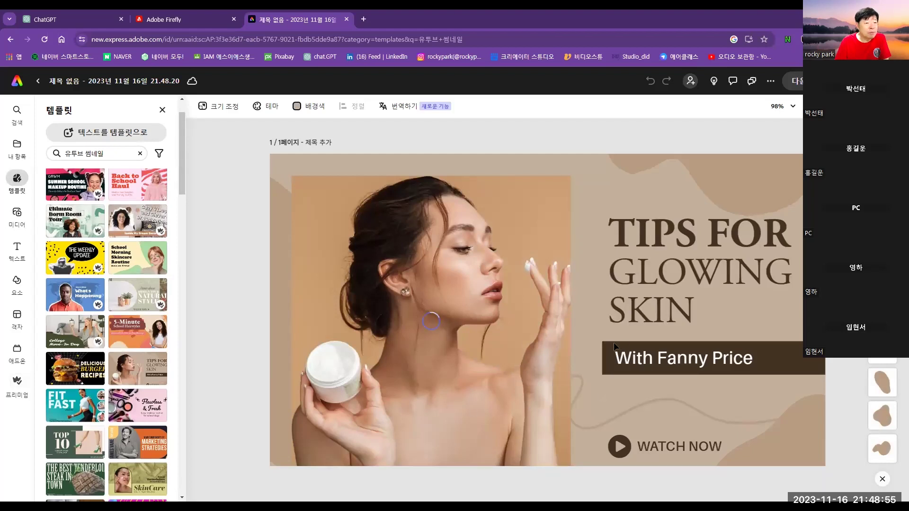
View the text options of the "TIPS FOR" headline, and preview the saved "멋진하루" tower project from the own files without adding it
{"action": "left_click", "coordinate": [652, 248]}
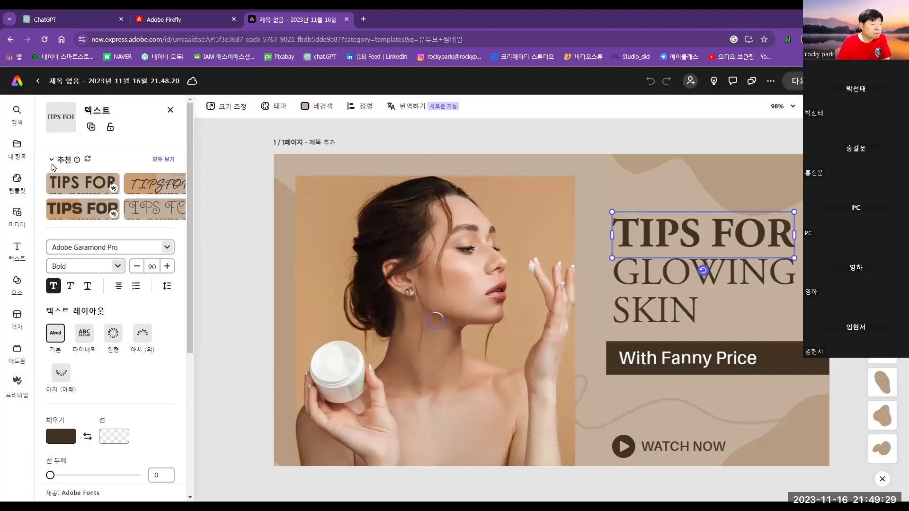
{"action": "left_click", "coordinate": [19, 148]}
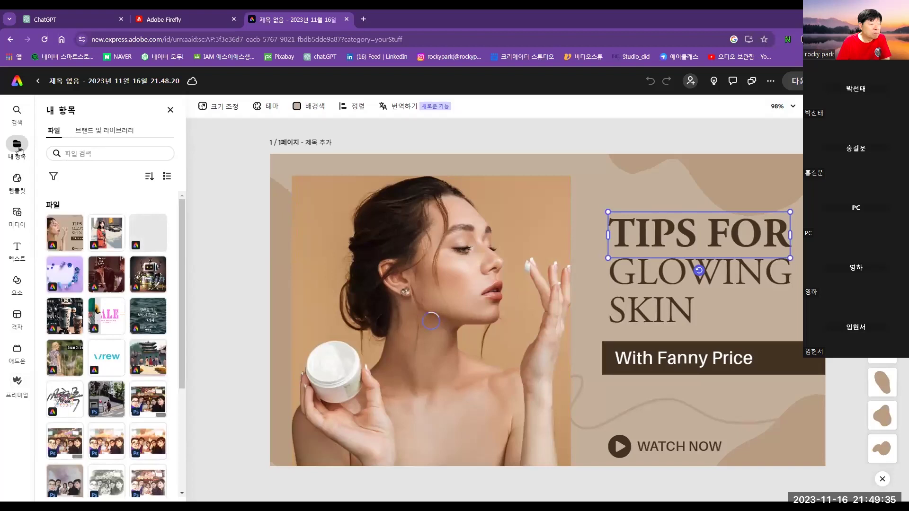
{"action": "left_click", "coordinate": [150, 238]}
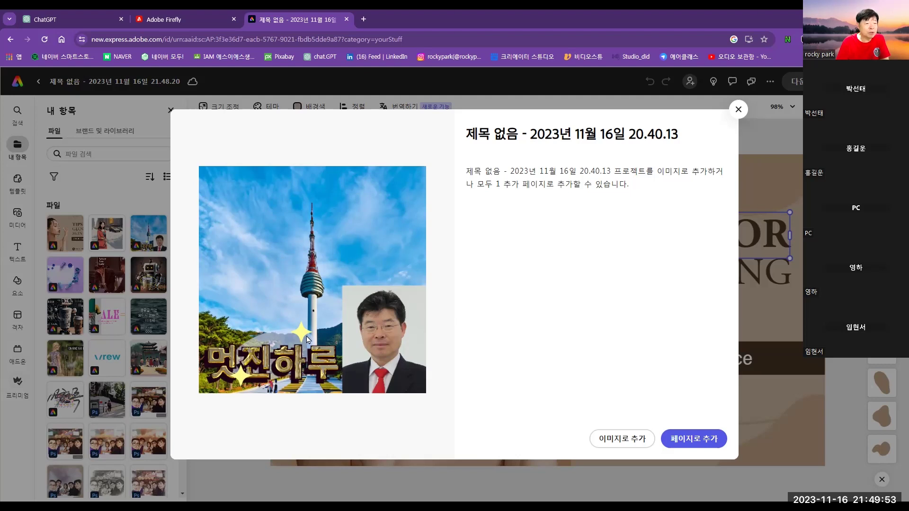
{"action": "left_click", "coordinate": [738, 111]}
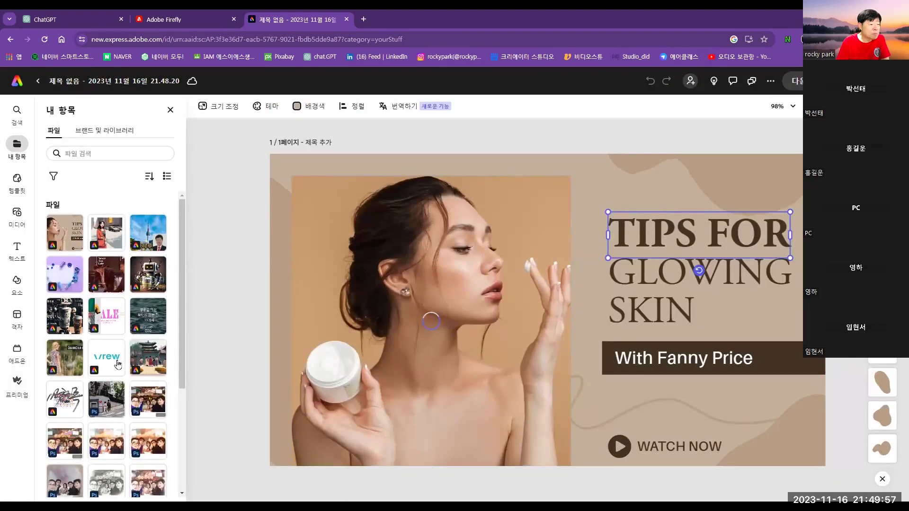
Preview the saved "성공을 위한 보이지 않는 길 _10가지" project without adding it, and position the group photo over the woman's photo
{"action": "left_click", "coordinate": [154, 326]}
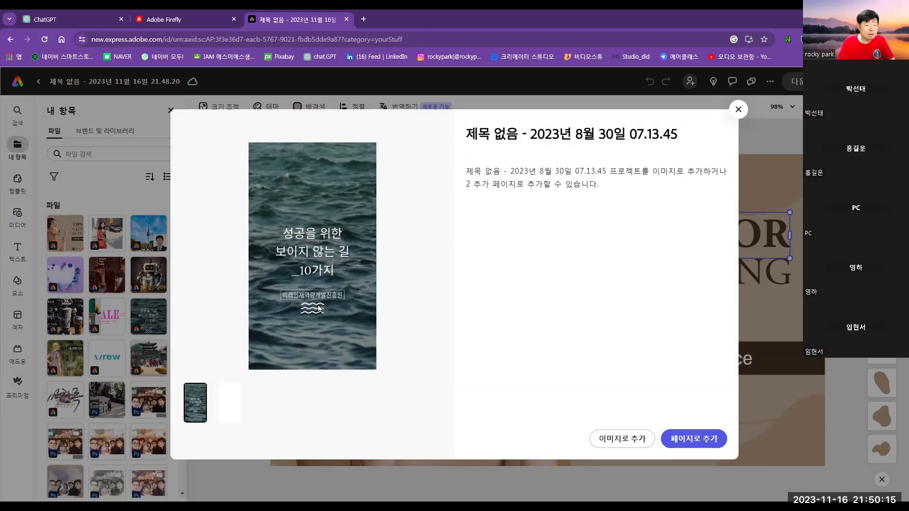
{"action": "left_click", "coordinate": [737, 110]}
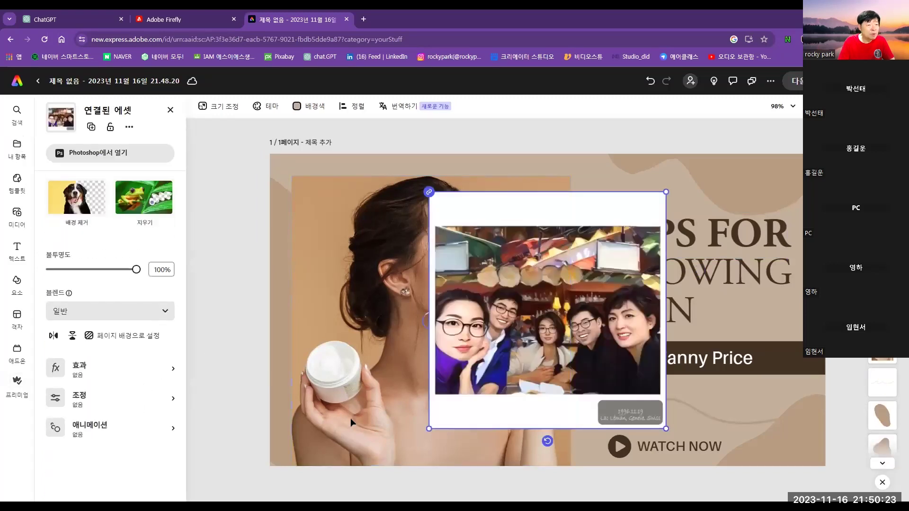
{"action": "left_click_drag", "start_coordinate": [540, 309], "coordinate": [464, 309]}
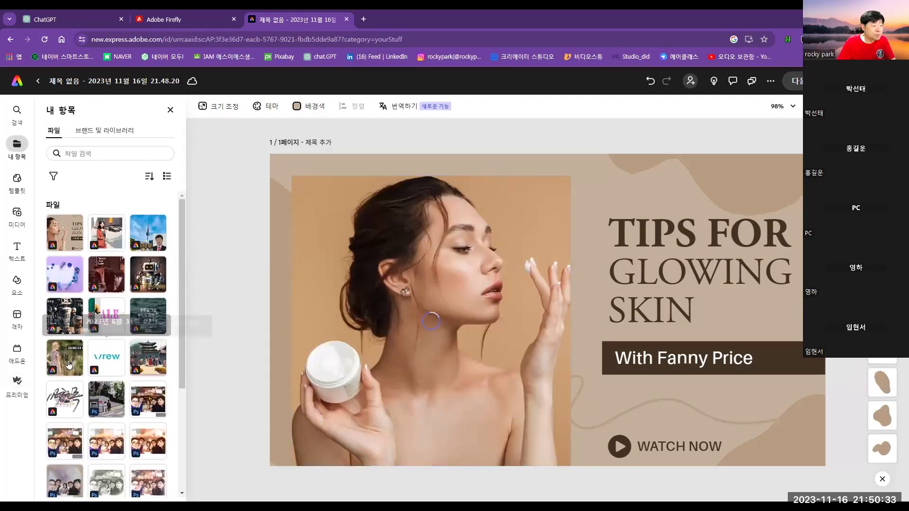
Look through the own files and preview the project showing a woman in a red jacket without adding it
{"action": "scroll", "coordinate": [71, 378], "scroll_direction": "down", "scroll_amount": 4}
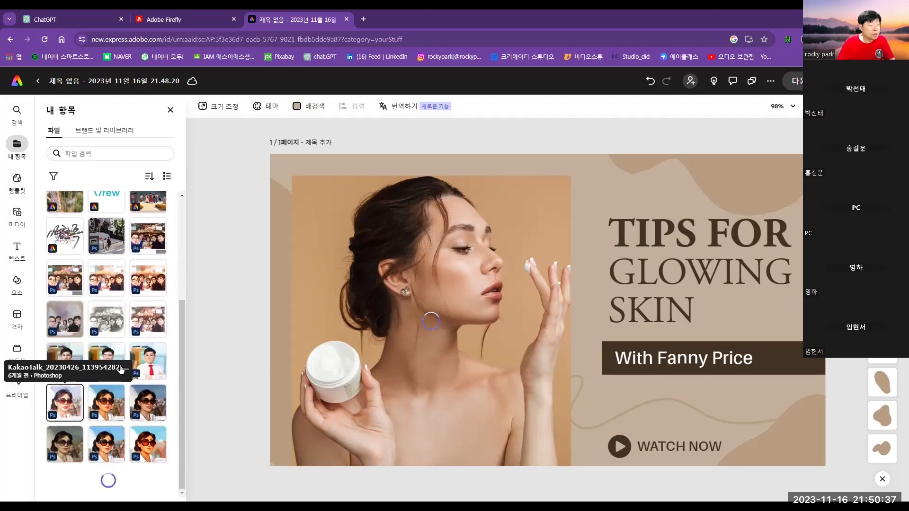
{"action": "scroll", "coordinate": [76, 401], "scroll_direction": "down", "scroll_amount": 5}
{"action": "scroll", "coordinate": [126, 361], "scroll_direction": "up", "scroll_amount": 10}
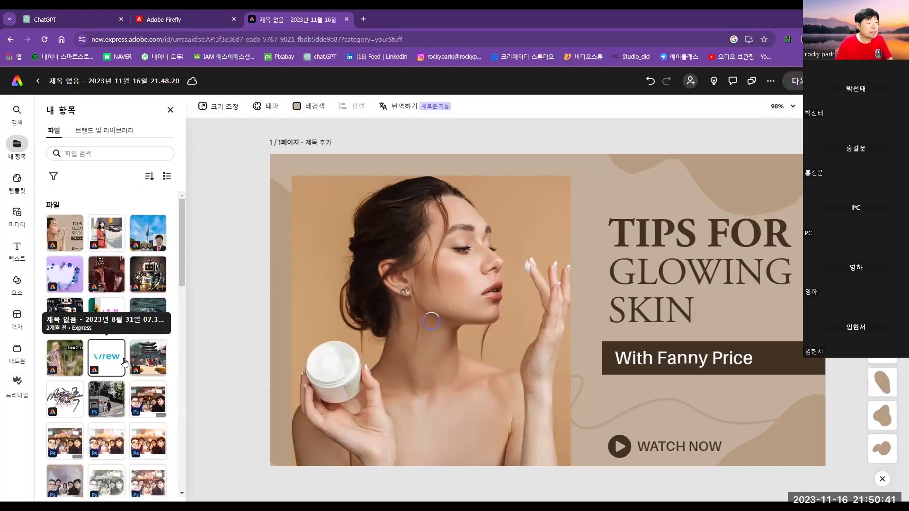
{"action": "left_click", "coordinate": [112, 240]}
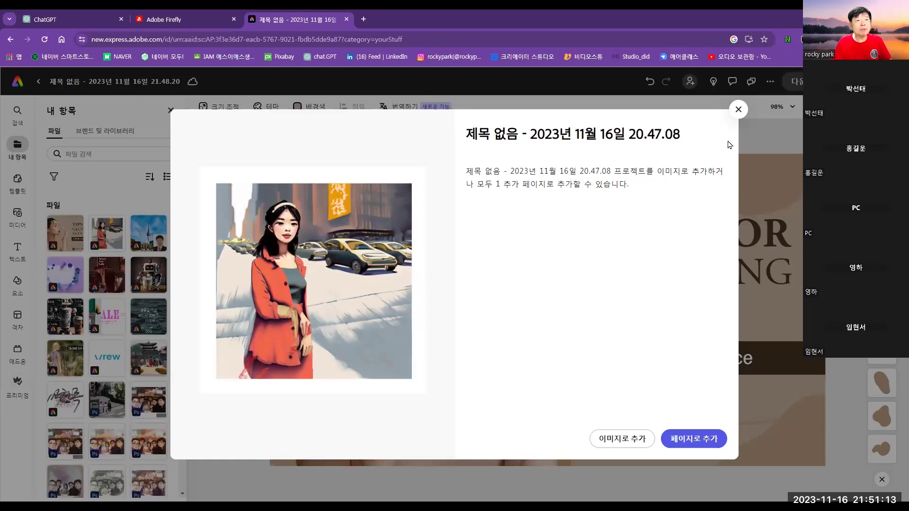
{"action": "left_click", "coordinate": [738, 110]}
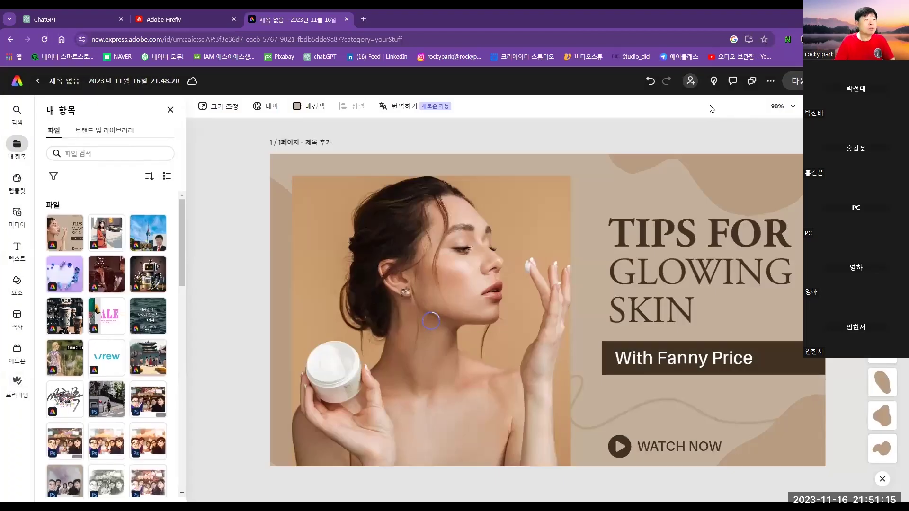
Undo the removal of the group photo and return to the home page
{"action": "left_click", "coordinate": [650, 87]}
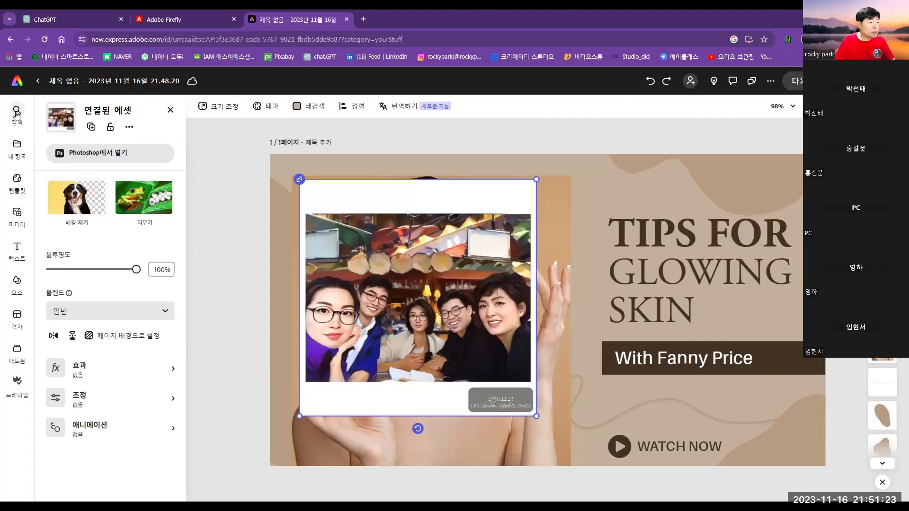
{"action": "mouse_move", "coordinate": [19, 148]}
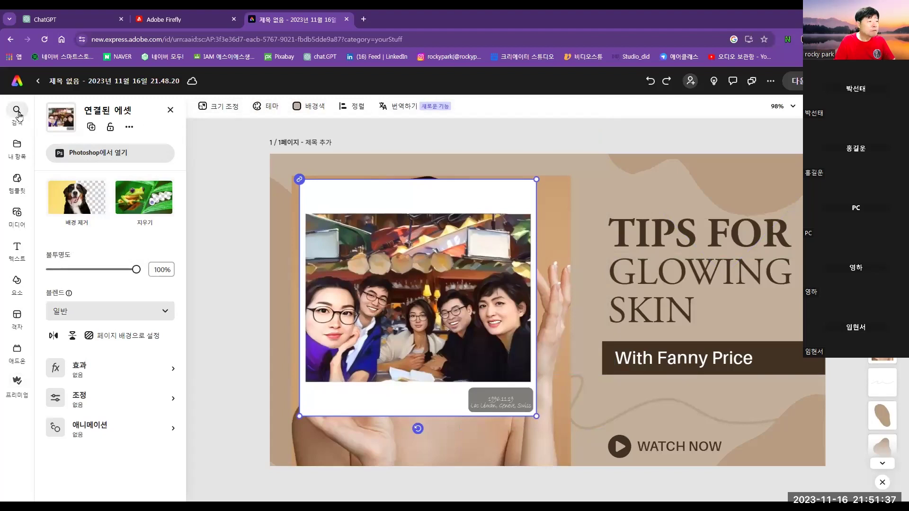
{"action": "left_click", "coordinate": [17, 83]}
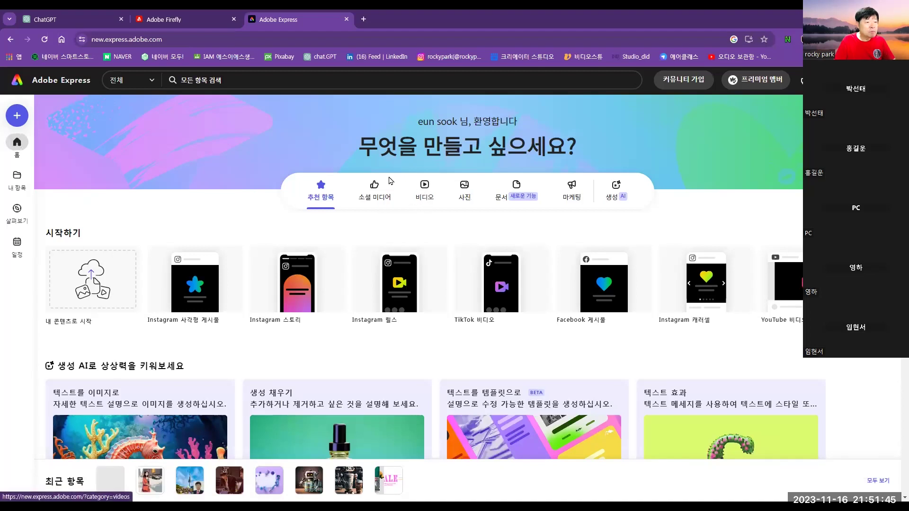
Show the photo (사진) category and go through its quick actions to the text-to-image section
{"action": "left_click", "coordinate": [465, 189]}
{"action": "scroll", "coordinate": [142, 219], "scroll_direction": "down", "scroll_amount": 2}
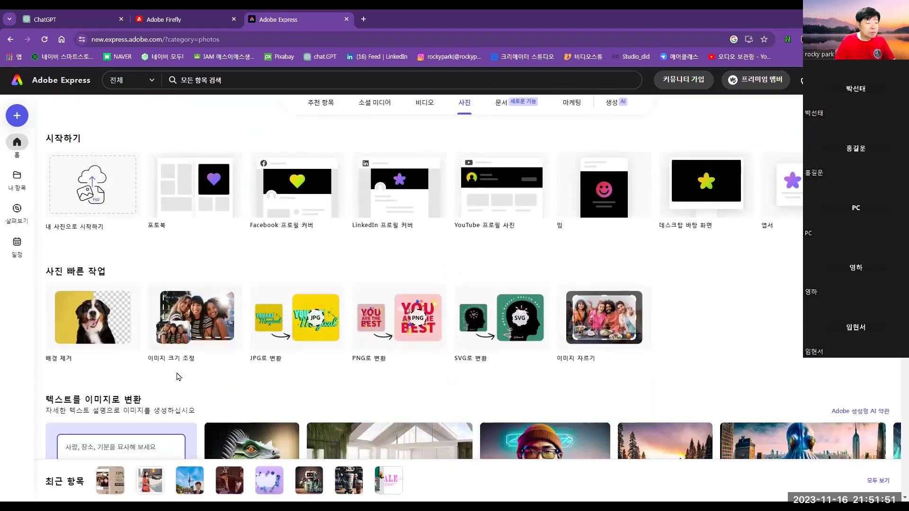
{"action": "scroll", "coordinate": [194, 371], "scroll_direction": "down", "scroll_amount": 3}
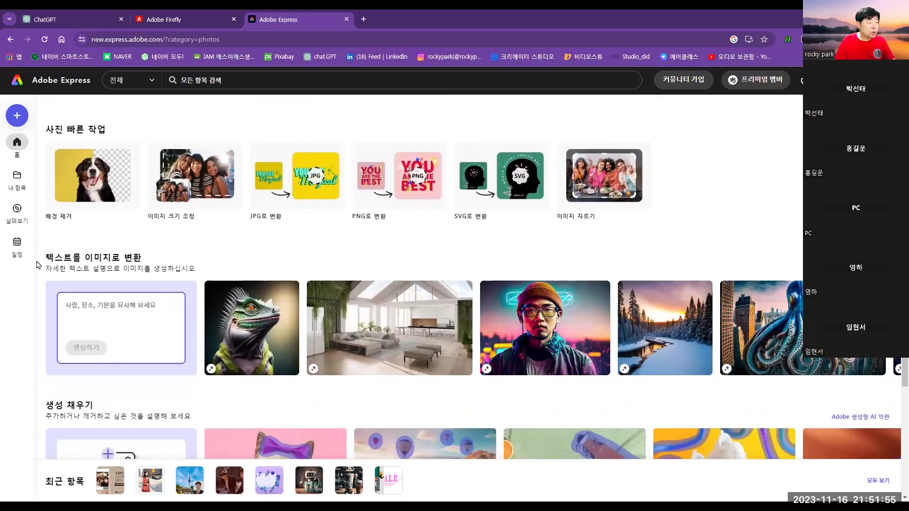
Generate images from the text prompt "인왕산, 등산모임, 20명" in the text-to-image section
{"action": "left_click", "coordinate": [108, 309]}
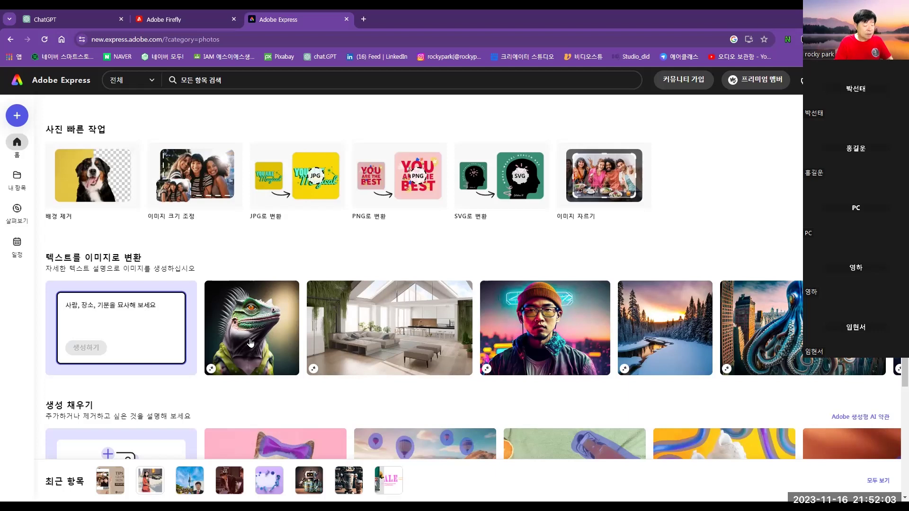
{"action": "mouse_move", "coordinate": [264, 344]}
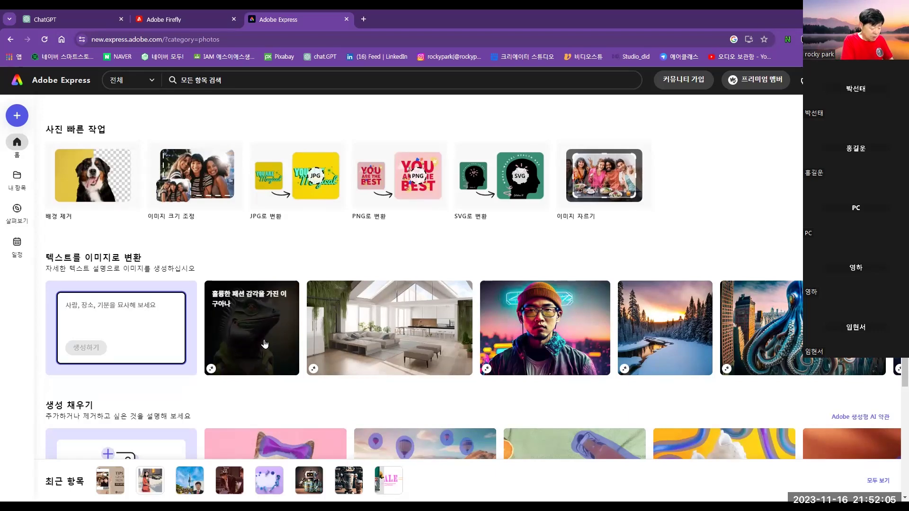
{"action": "type", "text": "인완시"}
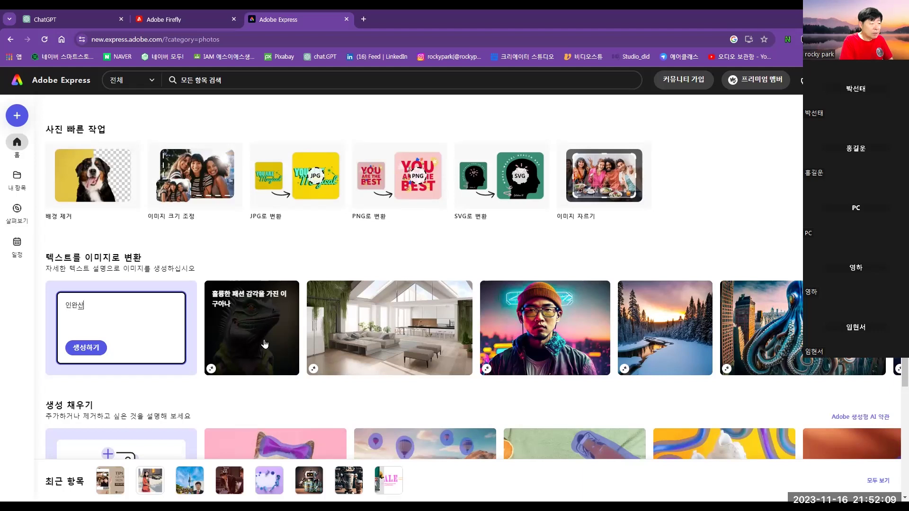
{"action": "key", "text": "BackSpace"}
{"action": "key", "text": "BackSpace"}
{"action": "type", "text": "왕산,"}
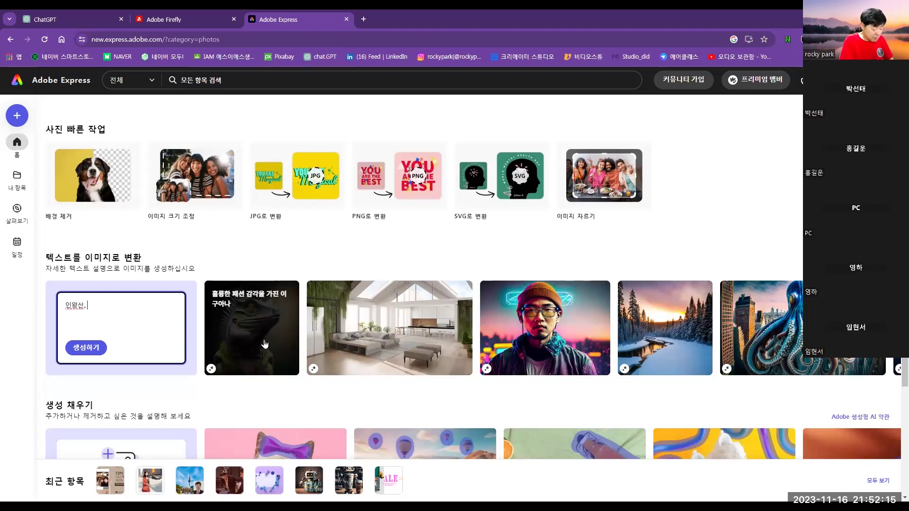
{"action": "type", "text": " 등성"}
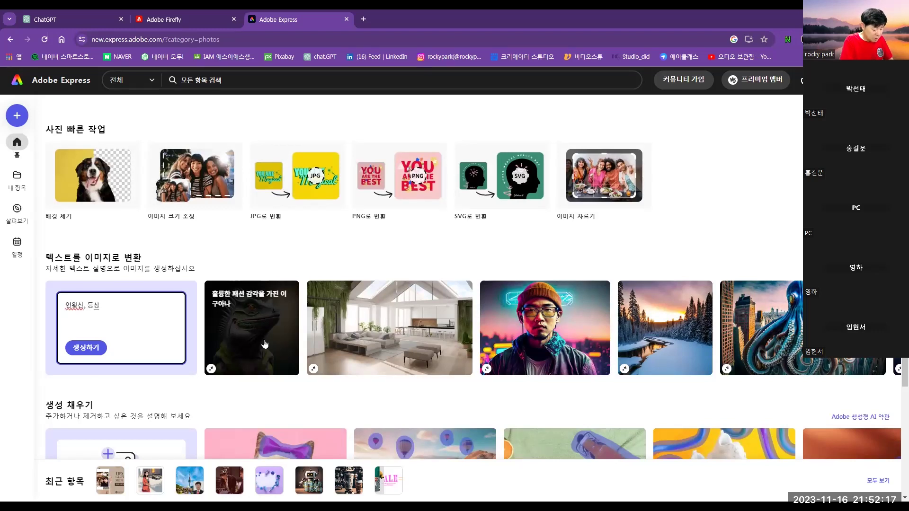
{"action": "type", "text": "모이"}
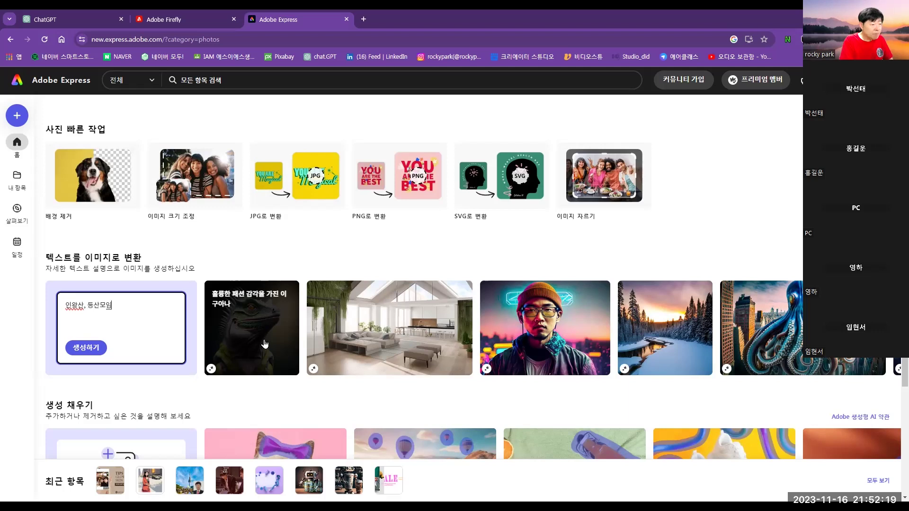
{"action": "type", "text": ","}
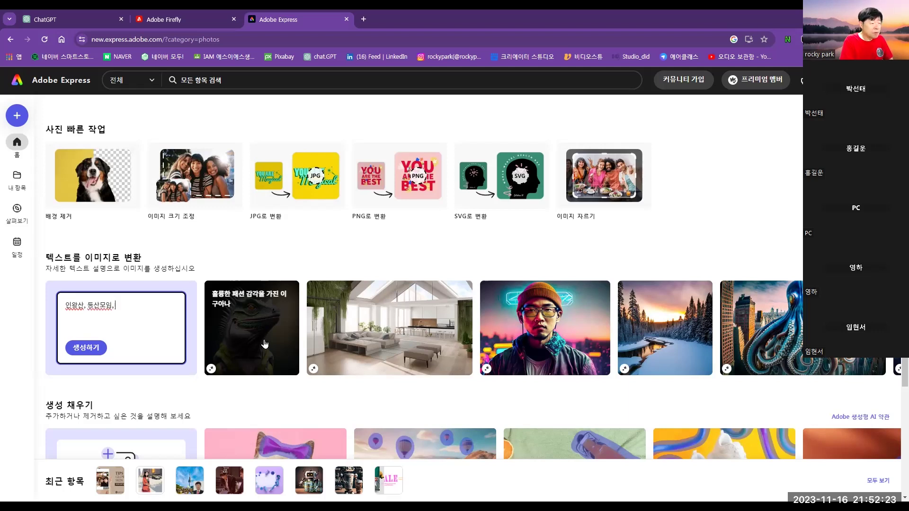
{"action": "type", "text": " 20ㅁ"}
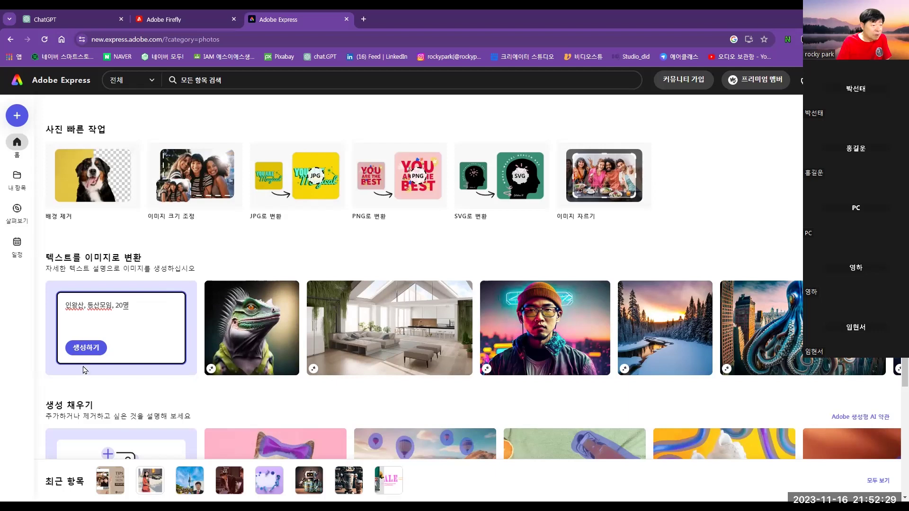
{"action": "left_click", "coordinate": [85, 350]}
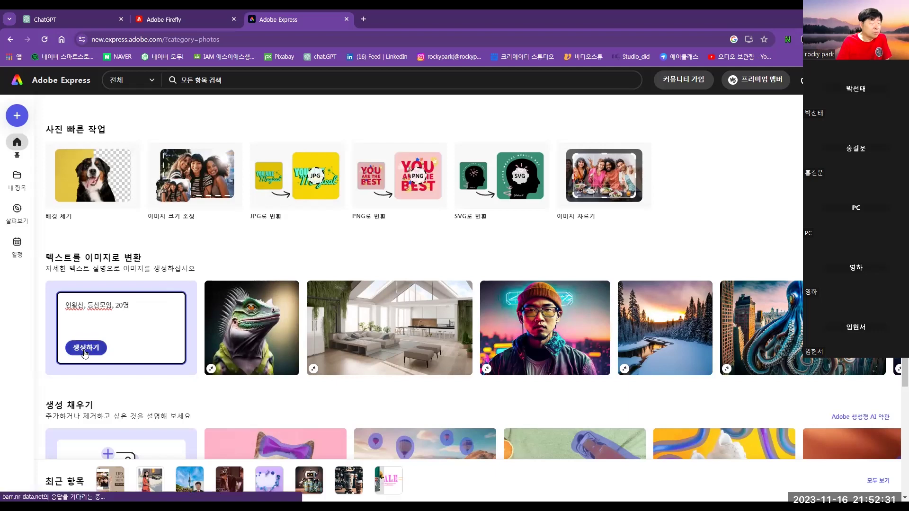
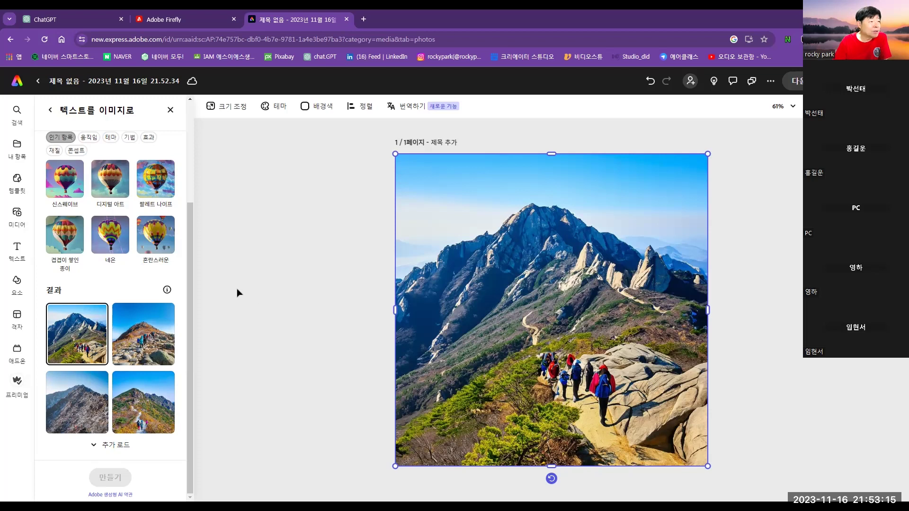
Replace the image prompt with "백두산, 관광객" and generate new results
{"action": "scroll", "coordinate": [95, 254], "scroll_direction": "up", "scroll_amount": 5}
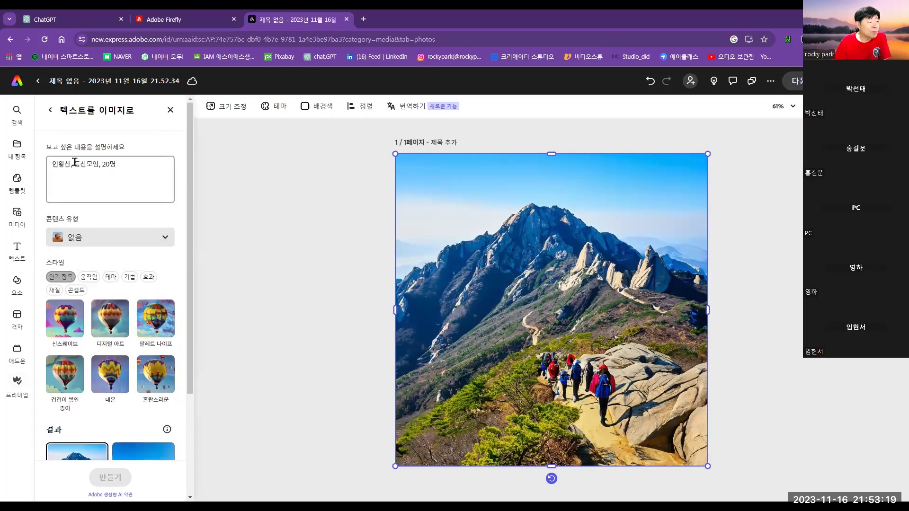
{"action": "left_click", "coordinate": [120, 164]}
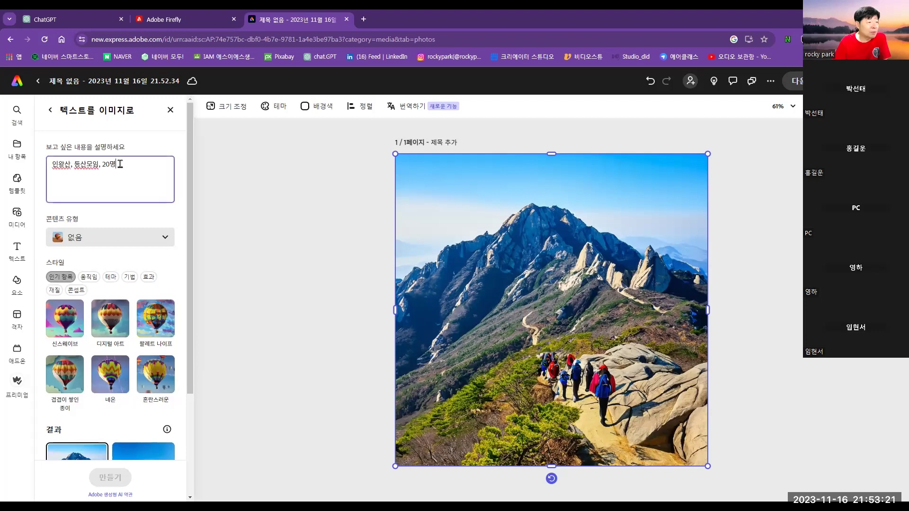
{"action": "left_click_drag", "start_coordinate": [119, 164], "coordinate": [50, 164]}
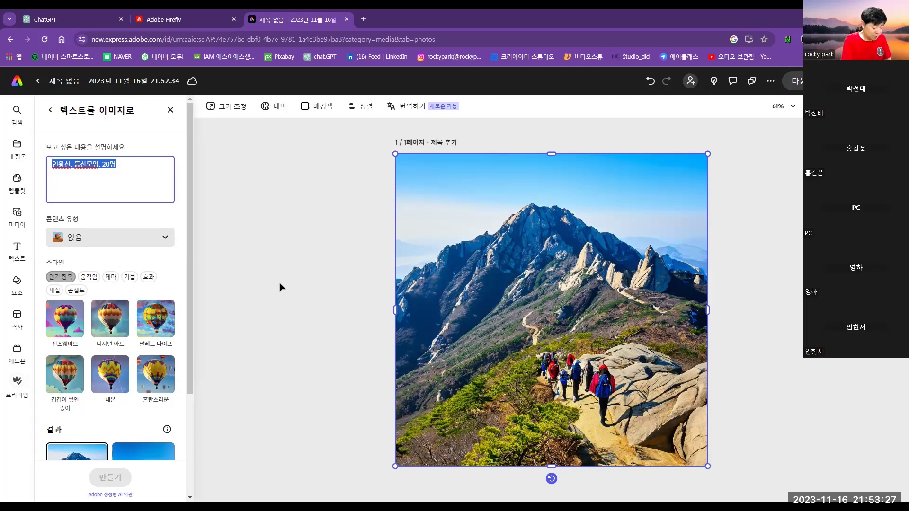
{"action": "type", "text": "백"}
{"action": "type", "text": "두사"}
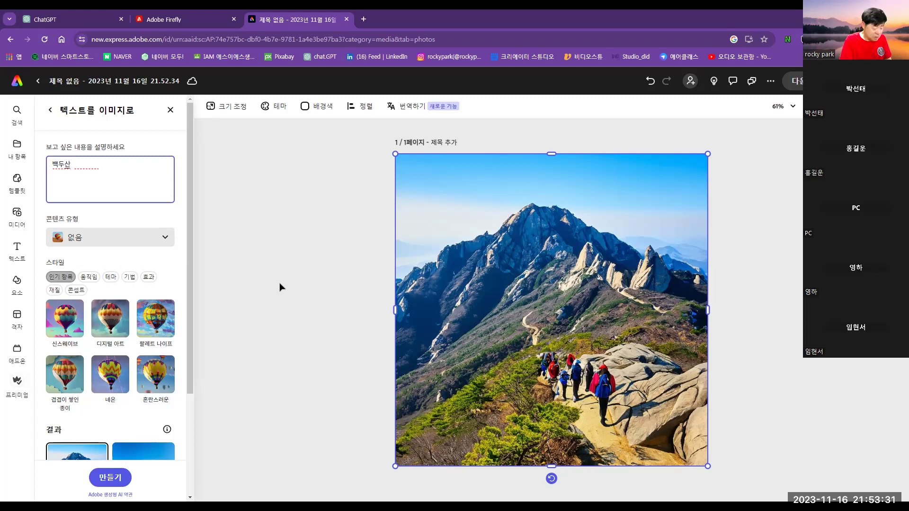
{"action": "type", "text": "ㄴ, ㄱㅘㅇㄱ"}
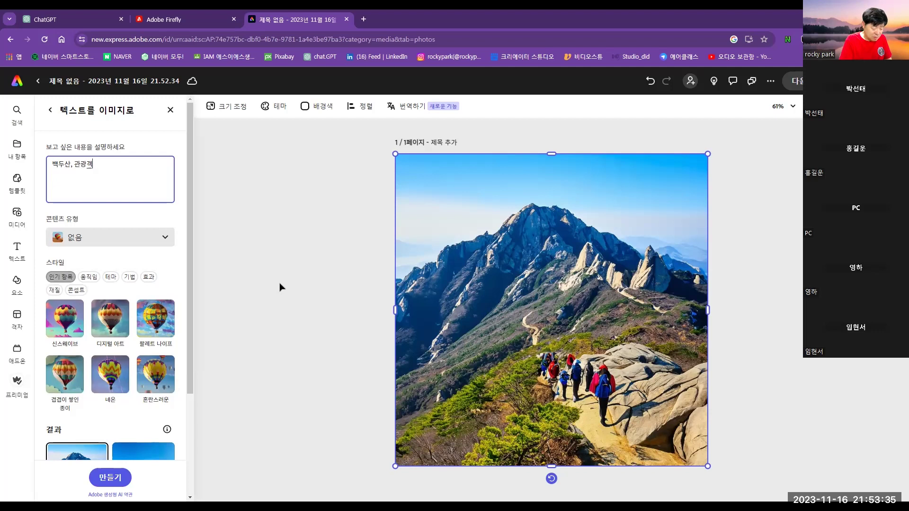
{"action": "type", "text": "ㅐㄱ"}
{"action": "key", "text": "Return"}
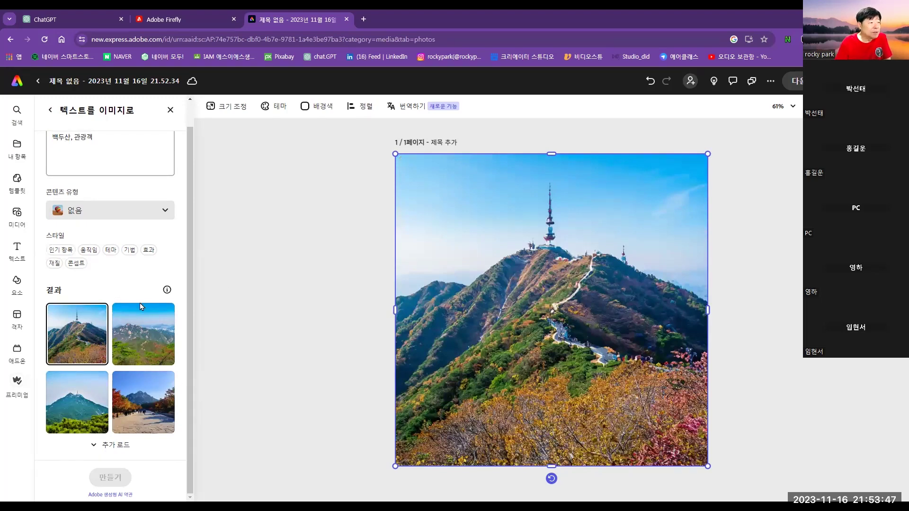
Try the second and third generated images on the canvas, and settle on the fourth one with autumn trees and a stone plaza
{"action": "mouse_move", "coordinate": [82, 330]}
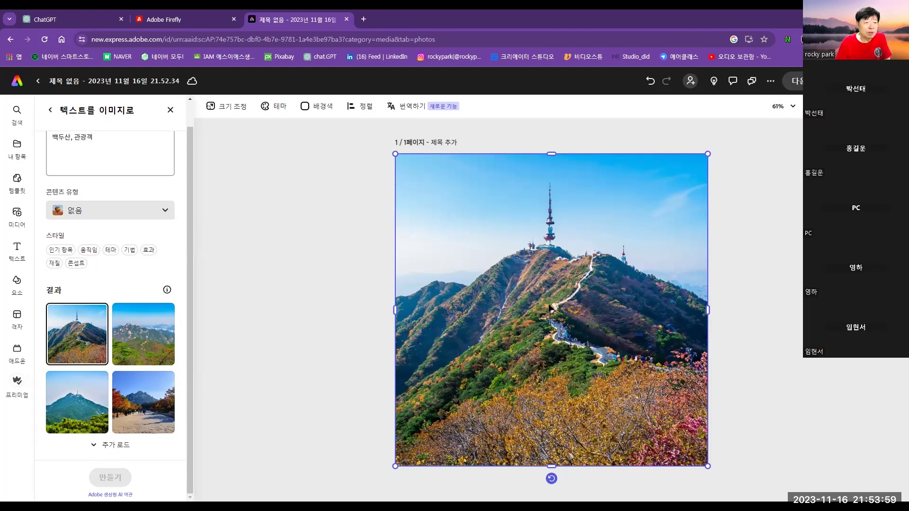
{"action": "left_click", "coordinate": [145, 346]}
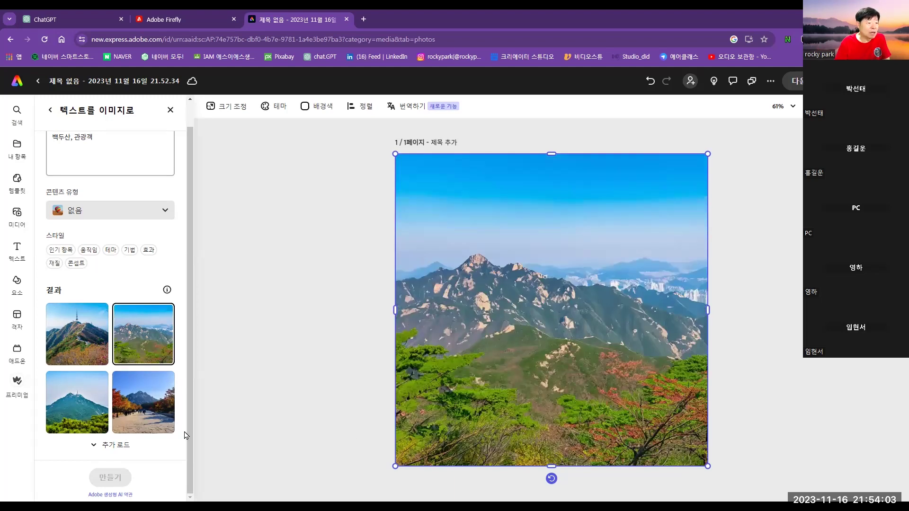
{"action": "left_click", "coordinate": [86, 410]}
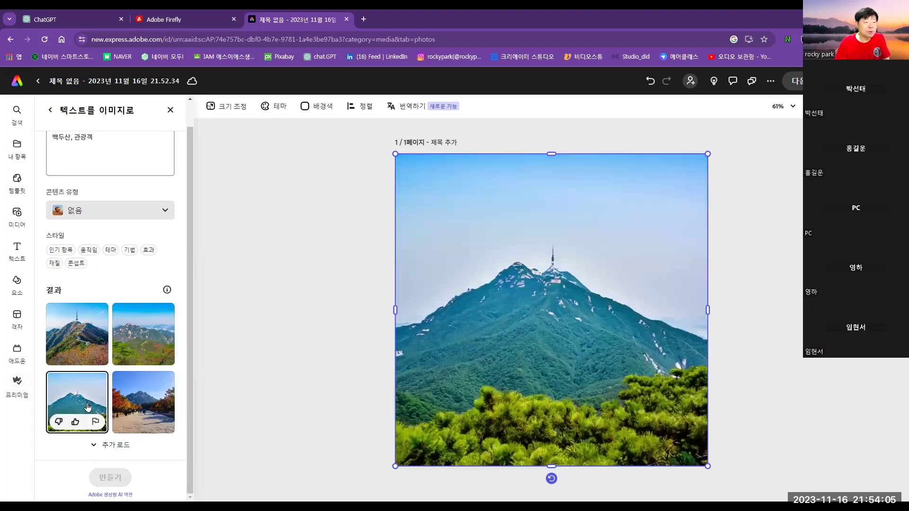
{"action": "left_click", "coordinate": [163, 406]}
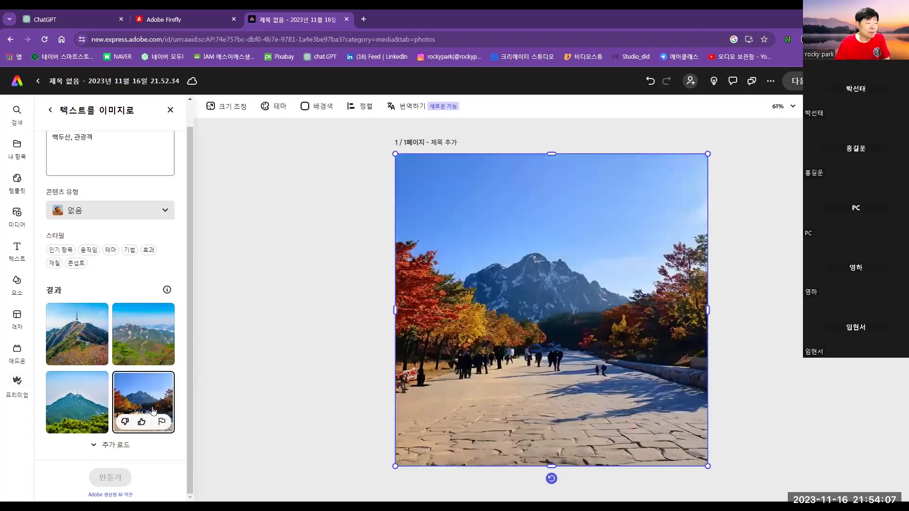
Extend the image prompt to "백두산 천지, 관광객" and generate new results
{"action": "scroll", "coordinate": [136, 174], "scroll_direction": "up", "scroll_amount": 1}
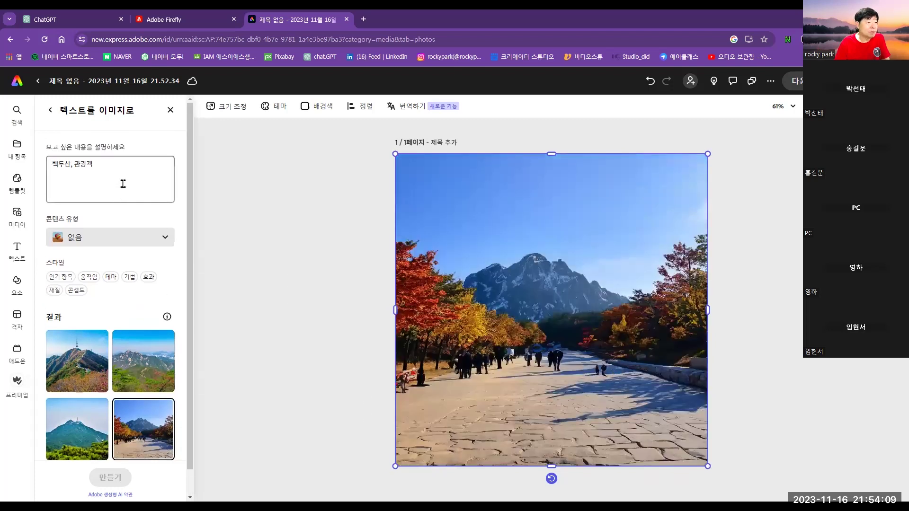
{"action": "left_click", "coordinate": [69, 166]}
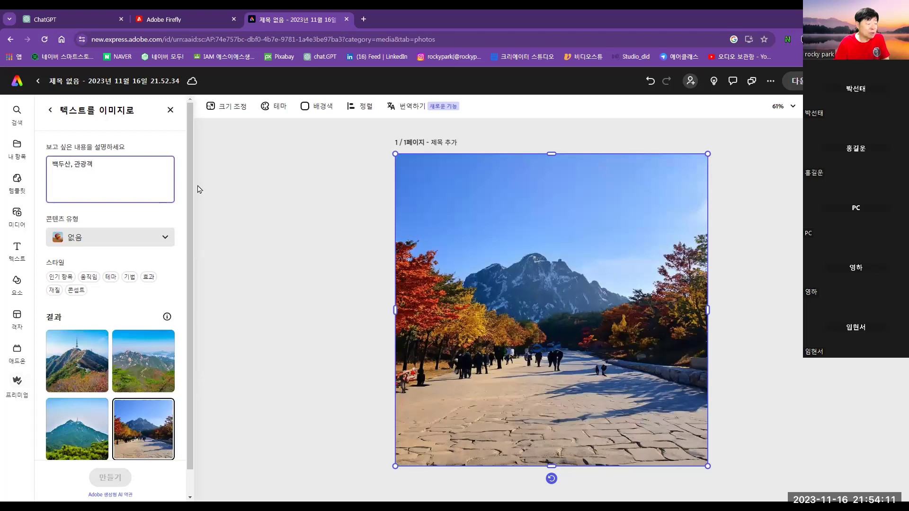
{"action": "type", "text": "ㅊ"}
{"action": "type", "text": "지"}
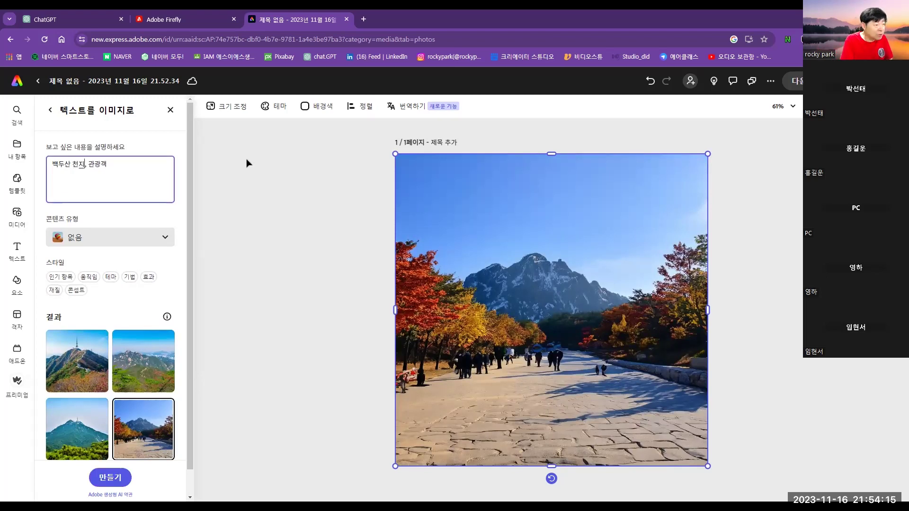
{"action": "key", "text": "Return"}
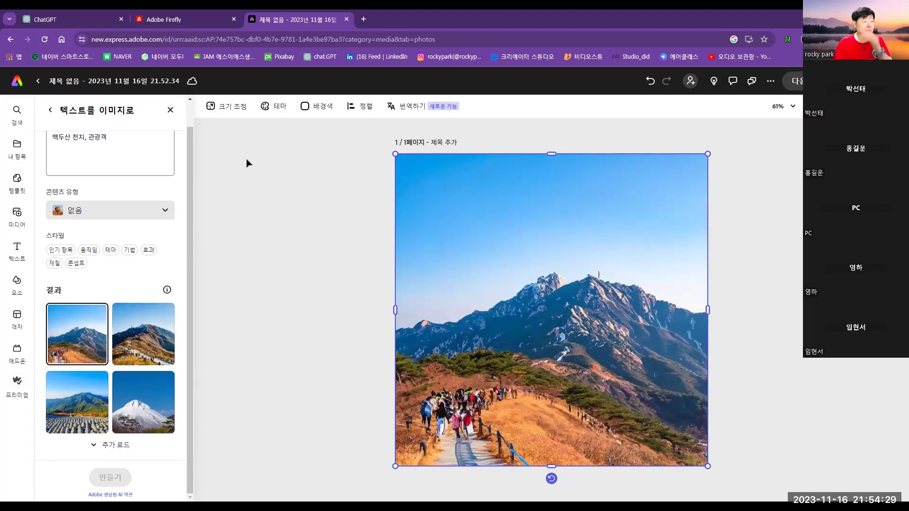
Place the second generated image, with visitors on a path below the mountain ridge, on the canvas
{"action": "mouse_move", "coordinate": [89, 414]}
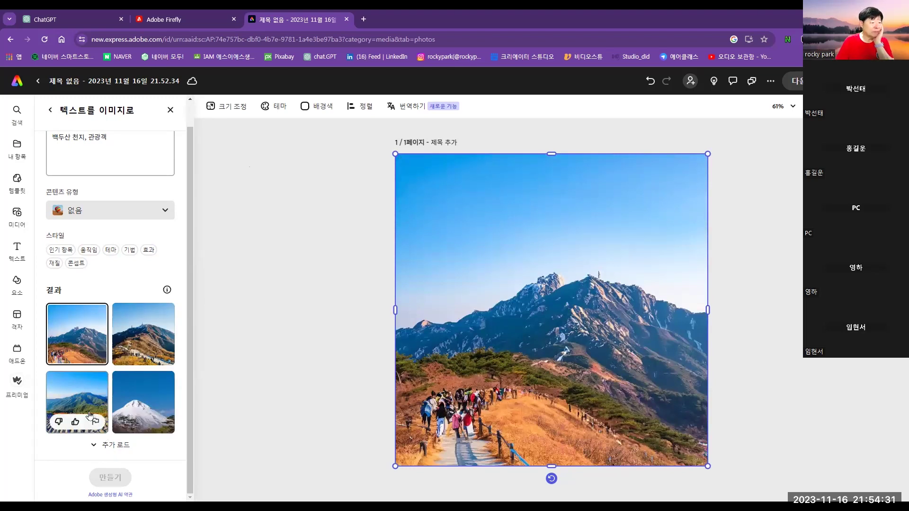
{"action": "left_click", "coordinate": [155, 351]}
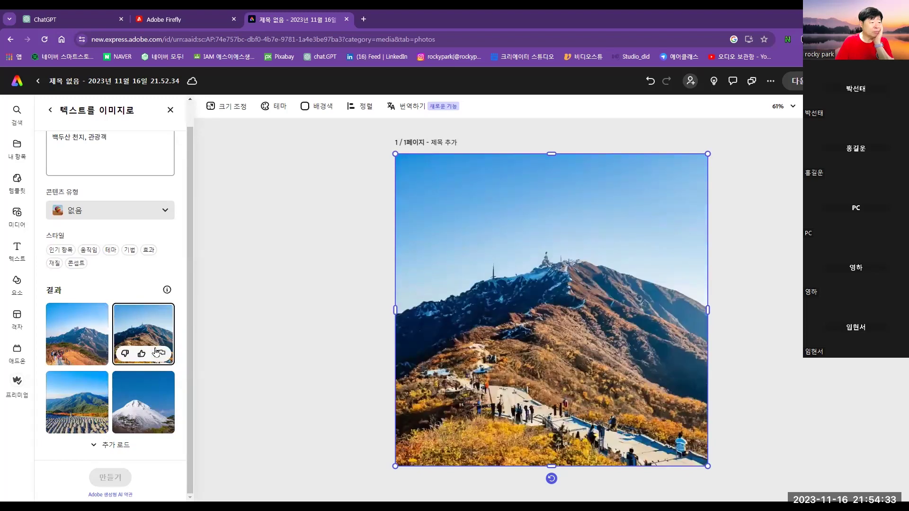
{"action": "mouse_move", "coordinate": [93, 409]}
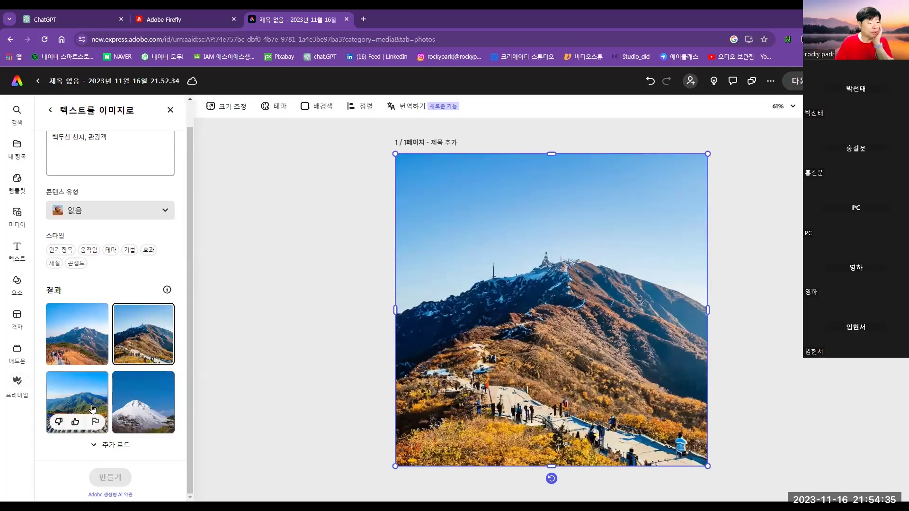
Replace the image prompt with "한라산, 등산객" and generate new results
{"action": "scroll", "coordinate": [132, 331], "scroll_direction": "up", "scroll_amount": 1}
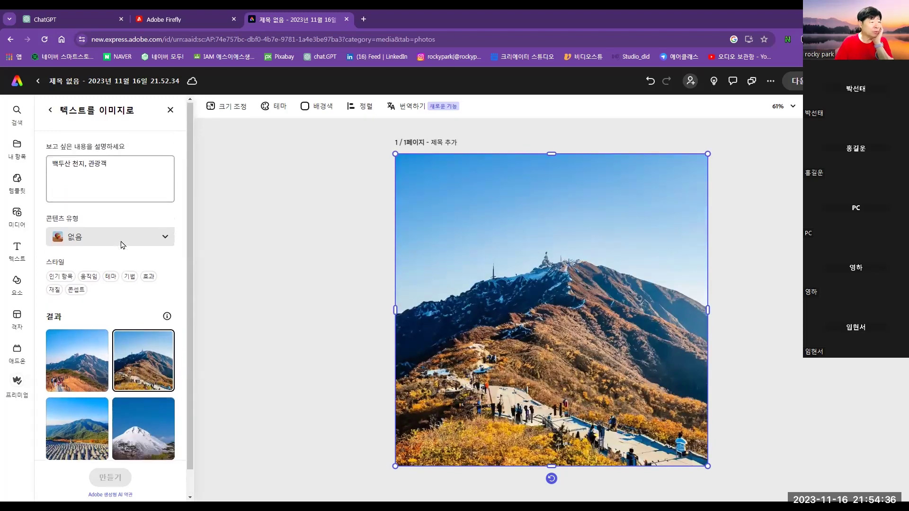
{"action": "triple_click", "coordinate": [111, 163]}
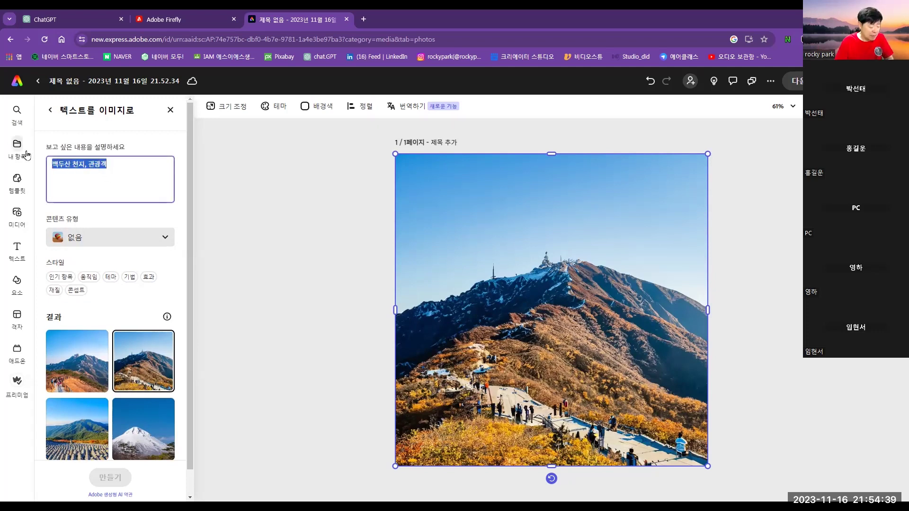
{"action": "type", "text": "설악산 대청봉, 단풍 관광객"}
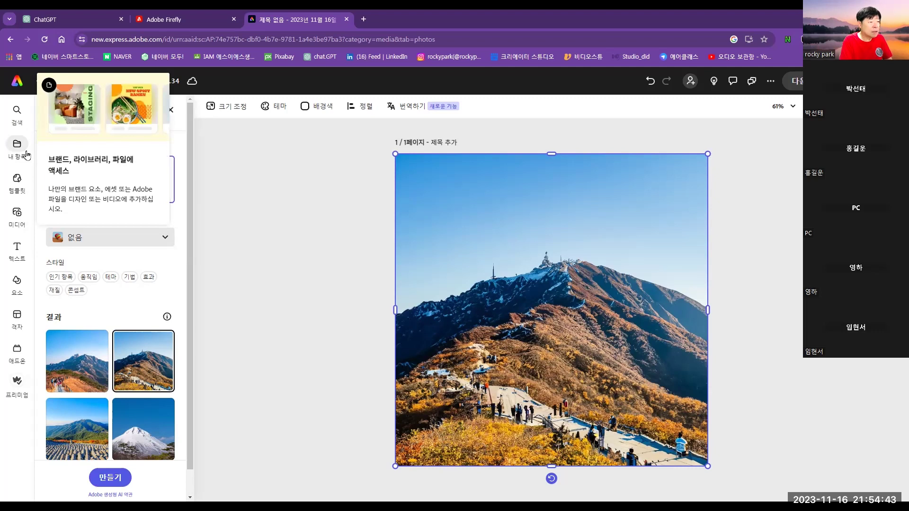
{"action": "type", "text": "한라산, 등산ㄱ"}
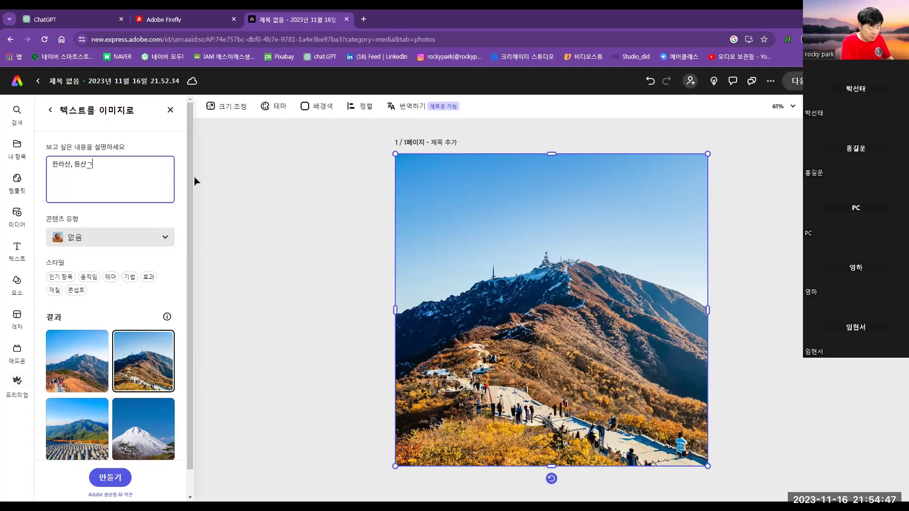
{"action": "key", "text": "BackSpace"}
{"action": "type", "text": "객"}
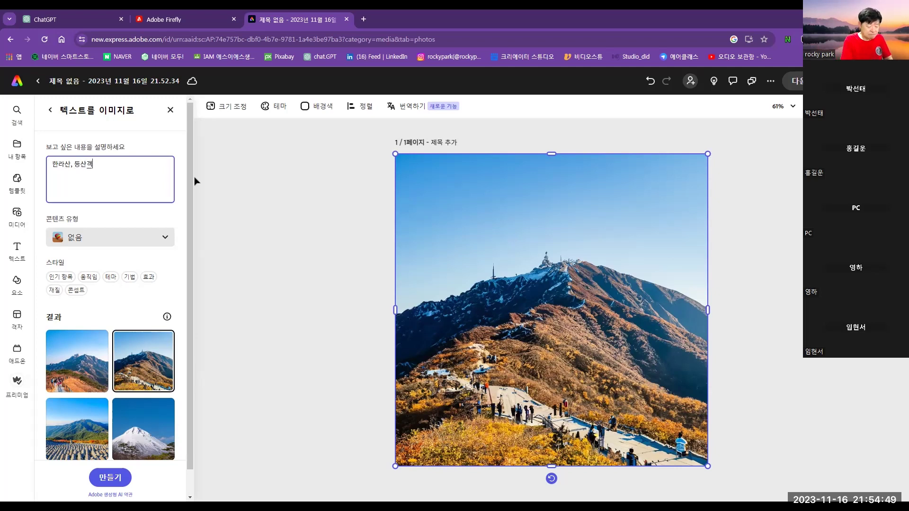
{"action": "key", "text": "Return"}
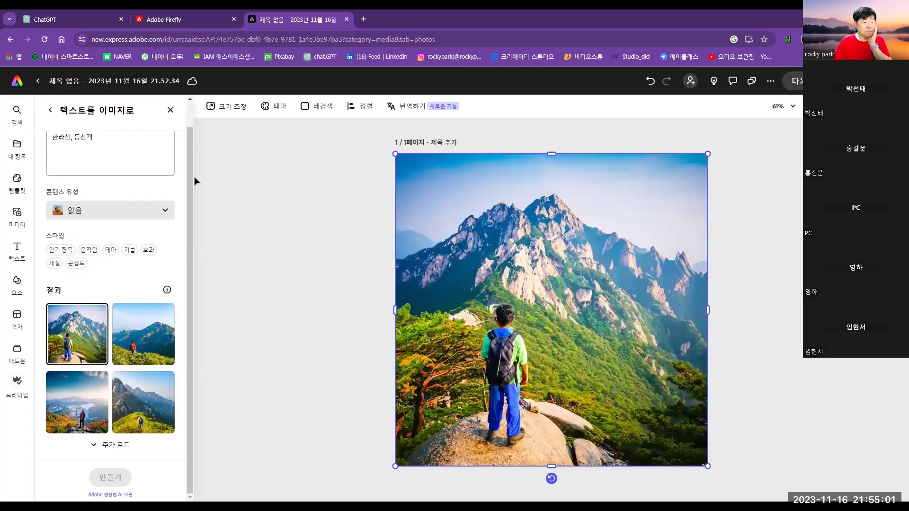
Try the second and fourth hiker images on the canvas, and settle on the third one with autumn foliage and a valley
{"action": "mouse_move", "coordinate": [85, 325]}
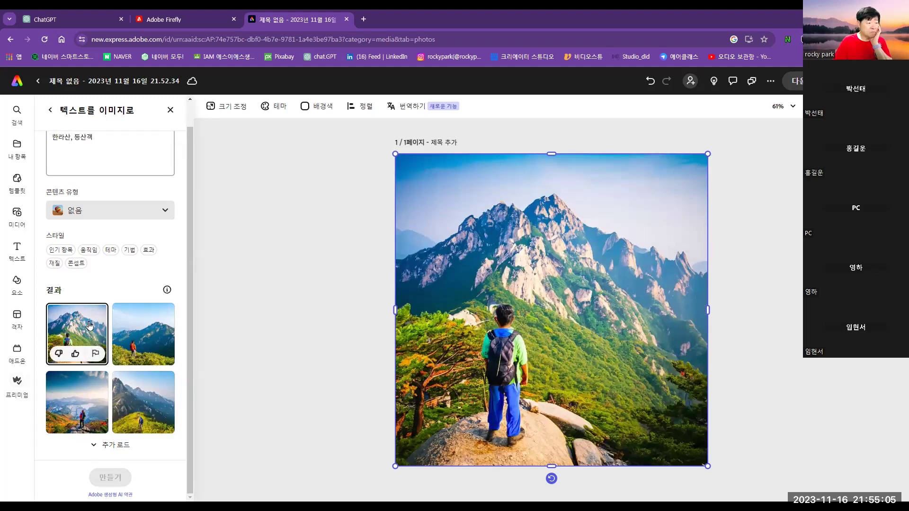
{"action": "left_click", "coordinate": [144, 339]}
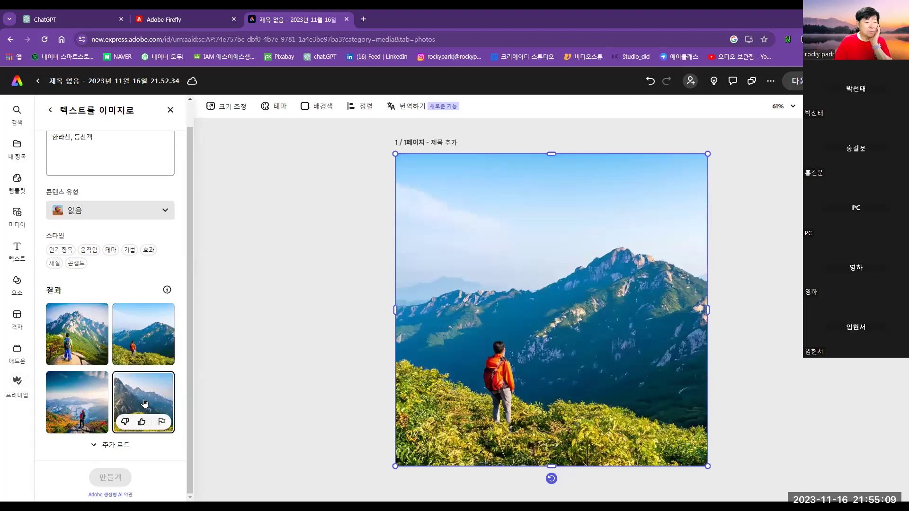
{"action": "left_click", "coordinate": [145, 402]}
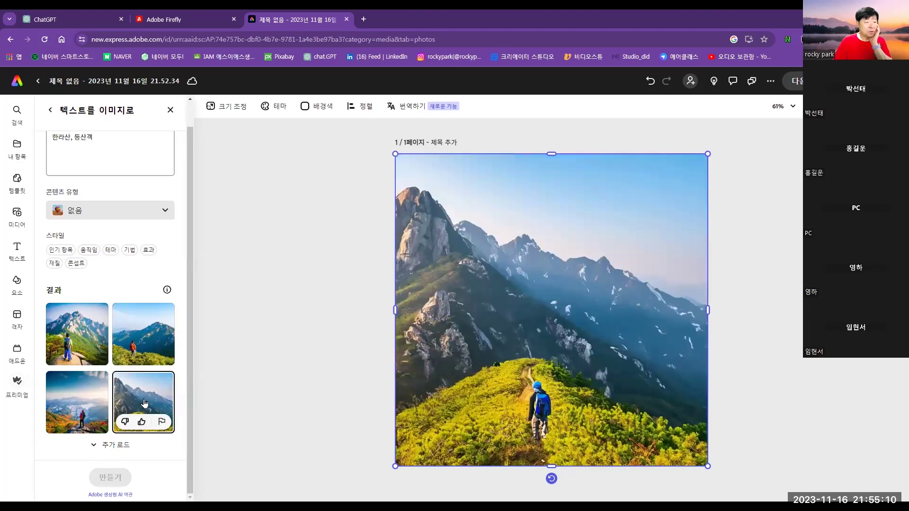
{"action": "left_click", "coordinate": [69, 397]}
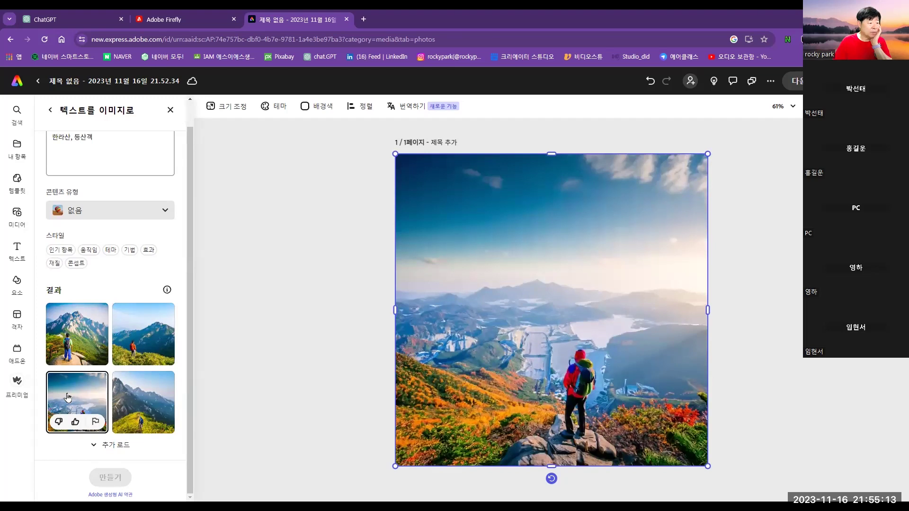
{"action": "mouse_move", "coordinate": [126, 425]}
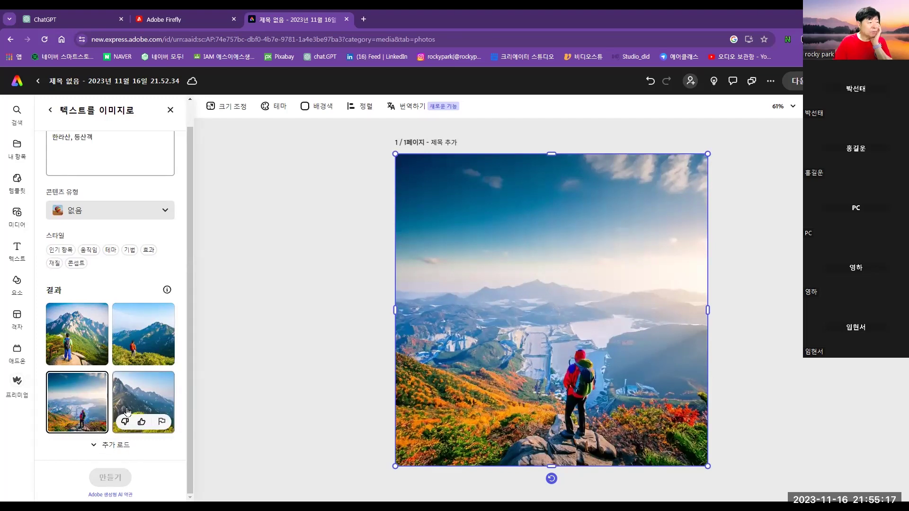
Replace the image prompt with "롯데타워, 불꽃놀이" and generate new results
{"action": "scroll", "coordinate": [126, 411], "scroll_direction": "up", "scroll_amount": 1}
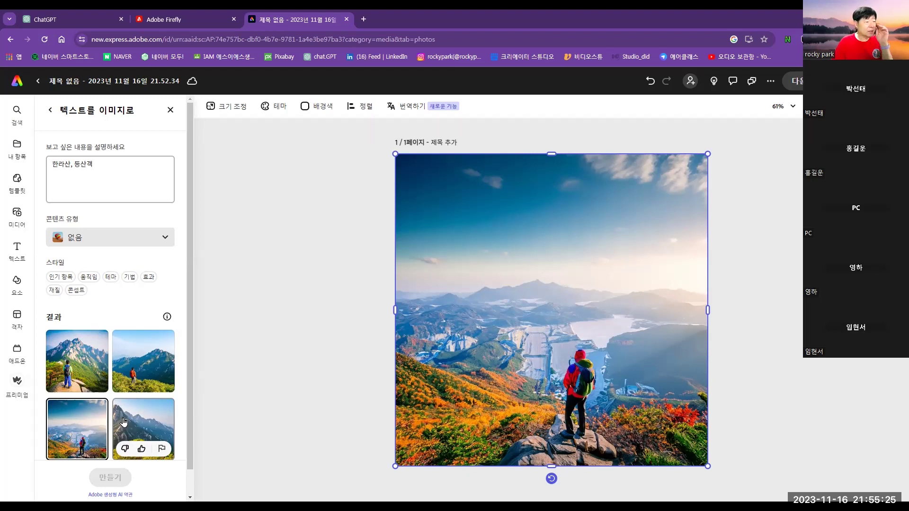
{"action": "scroll", "coordinate": [124, 421], "scroll_direction": "down", "scroll_amount": 1}
{"action": "scroll", "coordinate": [127, 388], "scroll_direction": "up", "scroll_amount": 1}
{"action": "left_click_drag", "start_coordinate": [100, 165], "coordinate": [46, 158]}
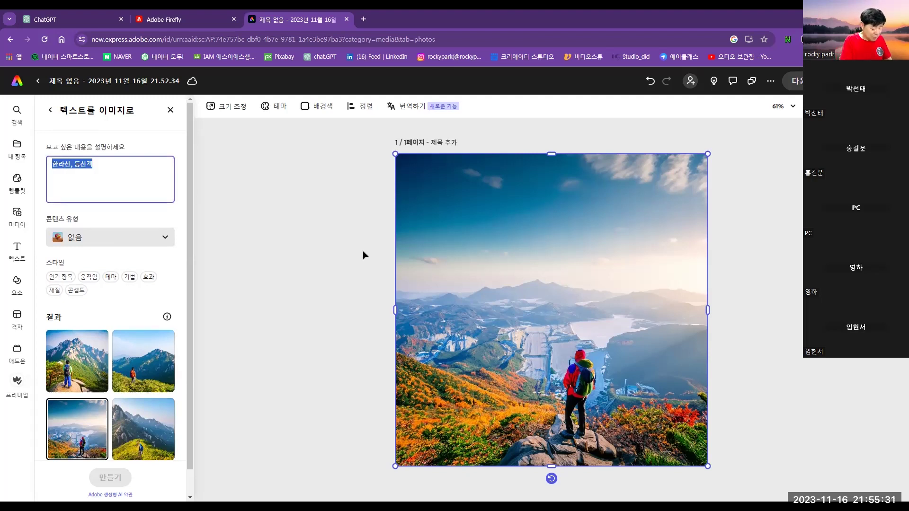
{"action": "type", "text": "로"}
{"action": "type", "text": "데"}
{"action": "type", "text": "타워"}
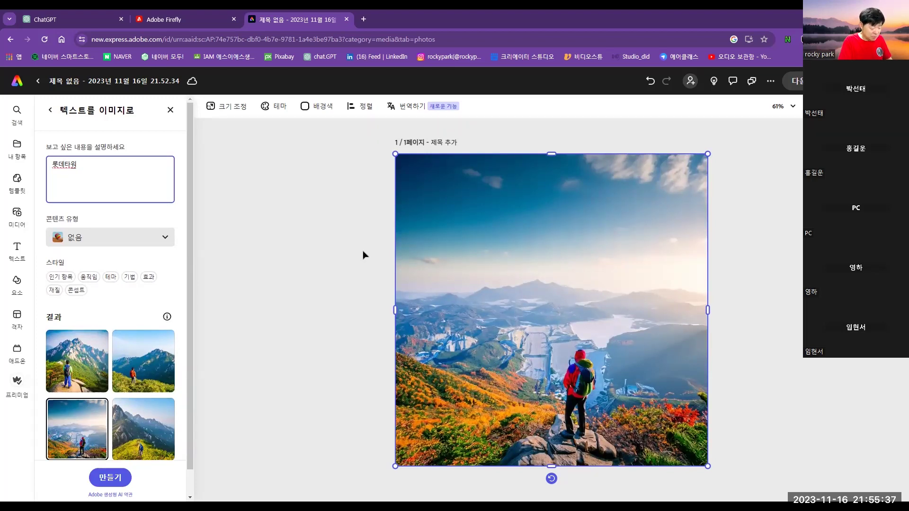
{"action": "type", "text": ", 불꽃놀"}
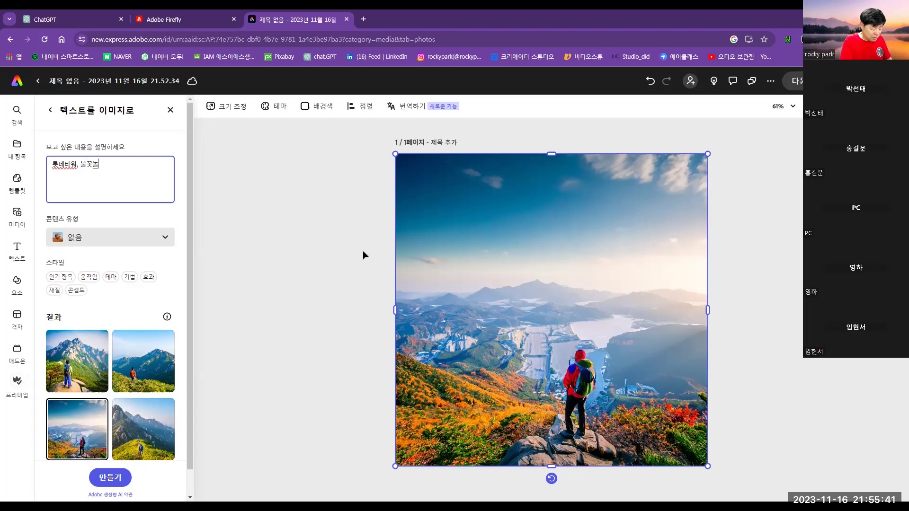
{"action": "type", "text": "이"}
{"action": "key", "text": "Return"}
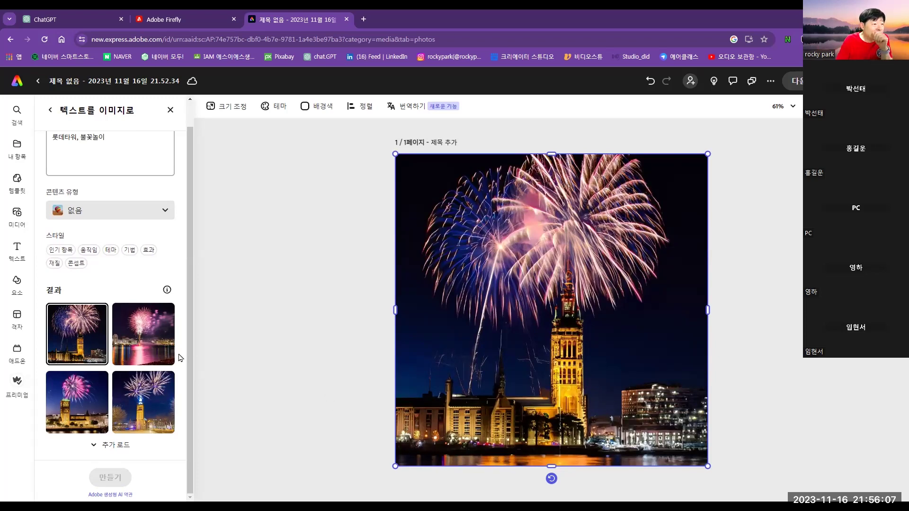
Try the second, third and fourth fireworks images on the canvas, and return to the first one
{"action": "left_click", "coordinate": [138, 347]}
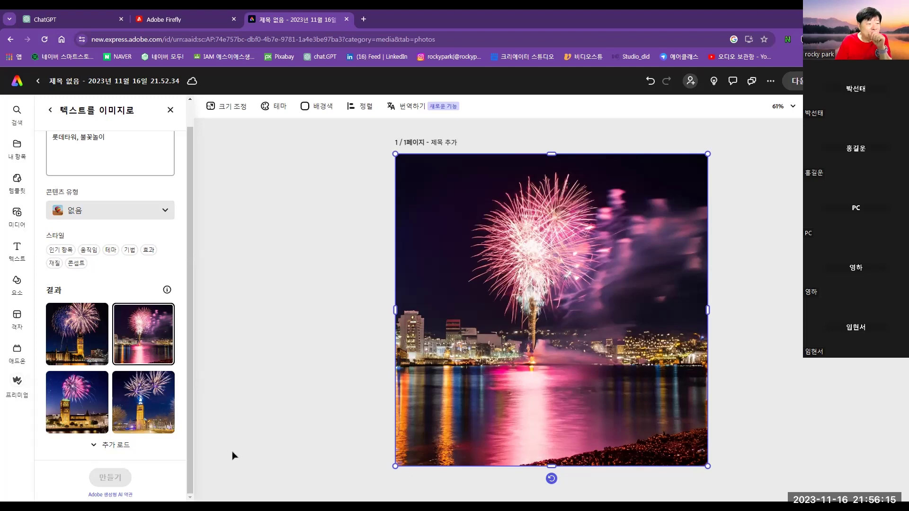
{"action": "left_click", "coordinate": [83, 404]}
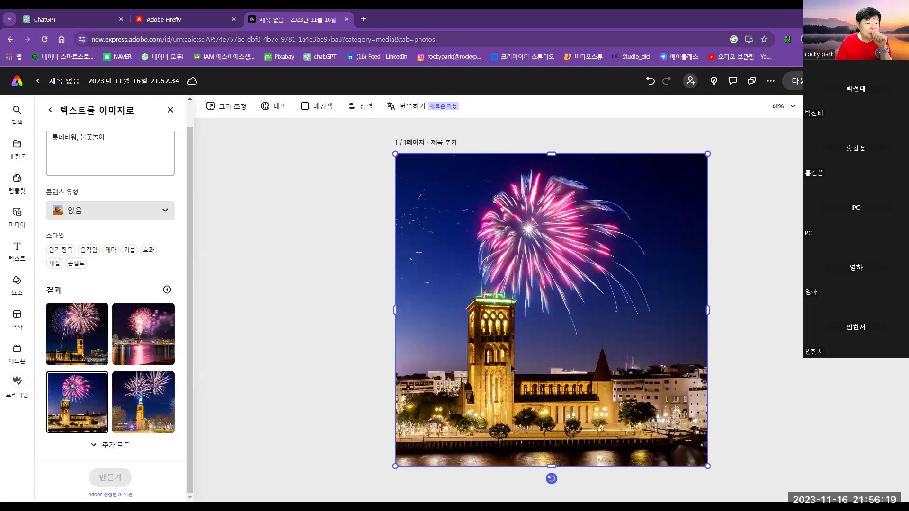
{"action": "left_click", "coordinate": [160, 413]}
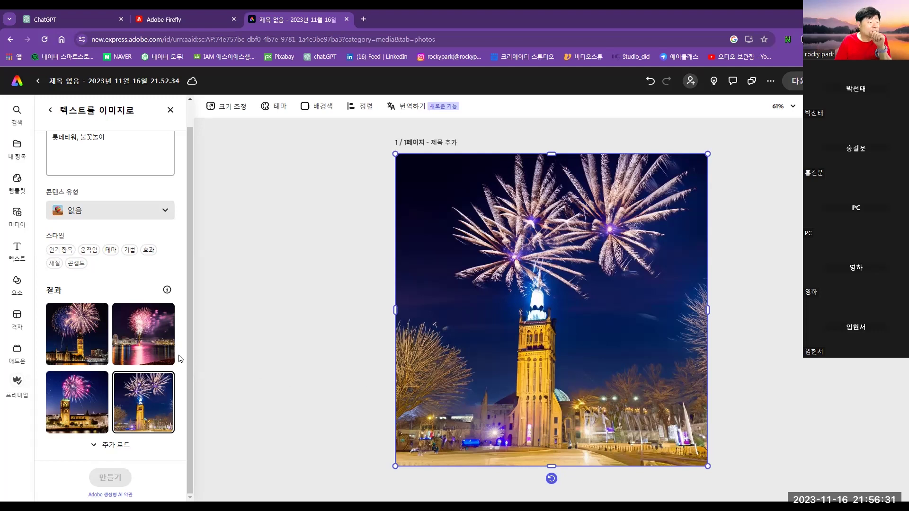
{"action": "left_click", "coordinate": [66, 334]}
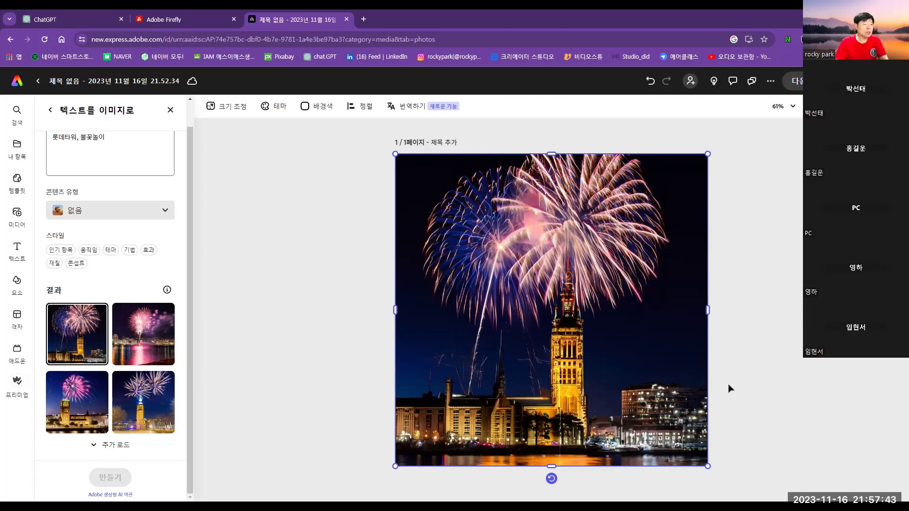
Add the seasonal (계절) text template "World's Best MOM" and move it to the lower-left corner of the fireworks image
{"action": "left_click", "coordinate": [24, 251]}
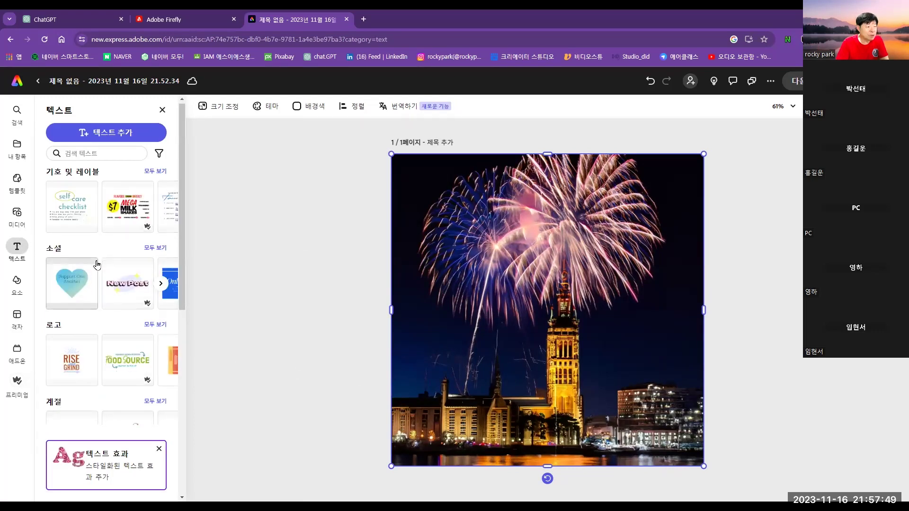
{"action": "scroll", "coordinate": [99, 322], "scroll_direction": "down", "scroll_amount": 2}
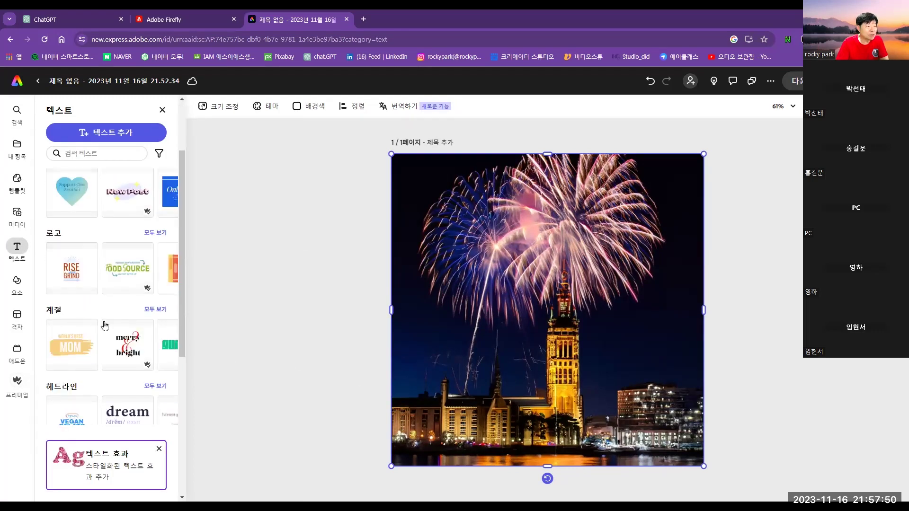
{"action": "left_click", "coordinate": [70, 349]}
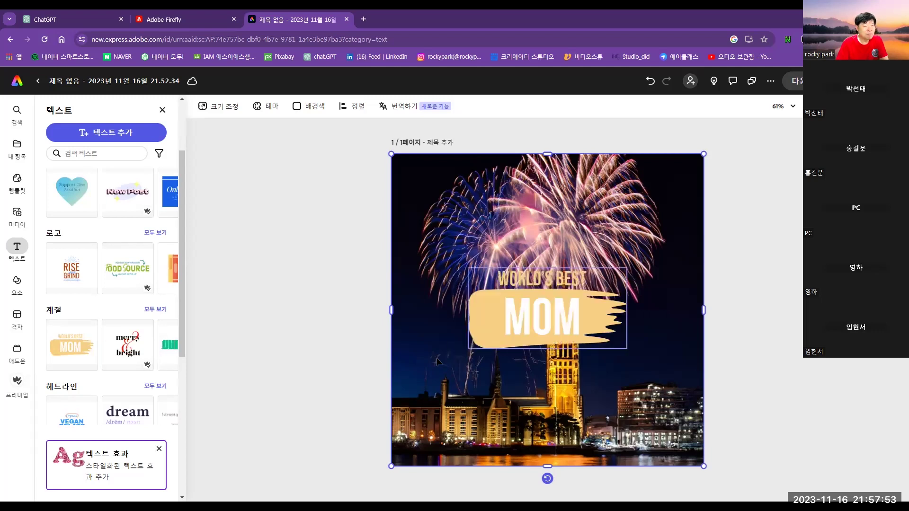
{"action": "left_click_drag", "start_coordinate": [557, 328], "coordinate": [477, 438]}
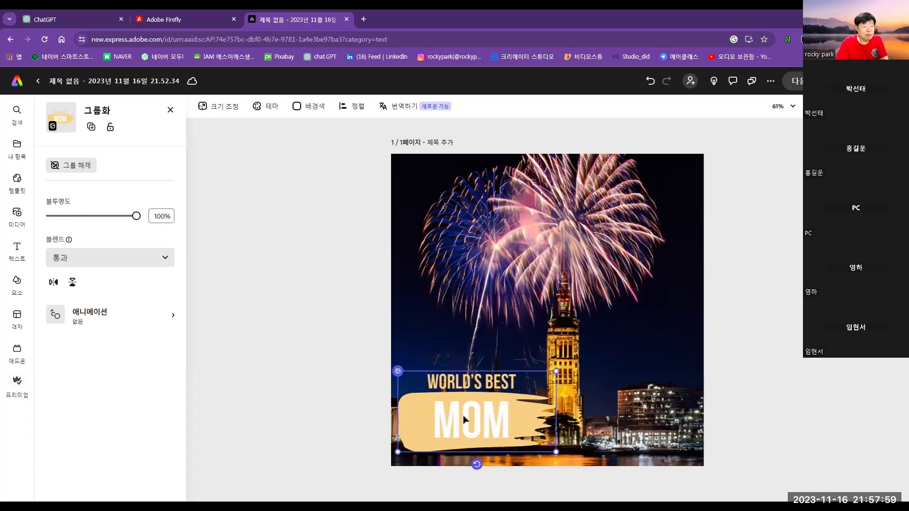
Replace the word "MOM" with "FIREWRKS" and widen its text box so the word fits on one line
{"action": "left_click", "coordinate": [450, 418]}
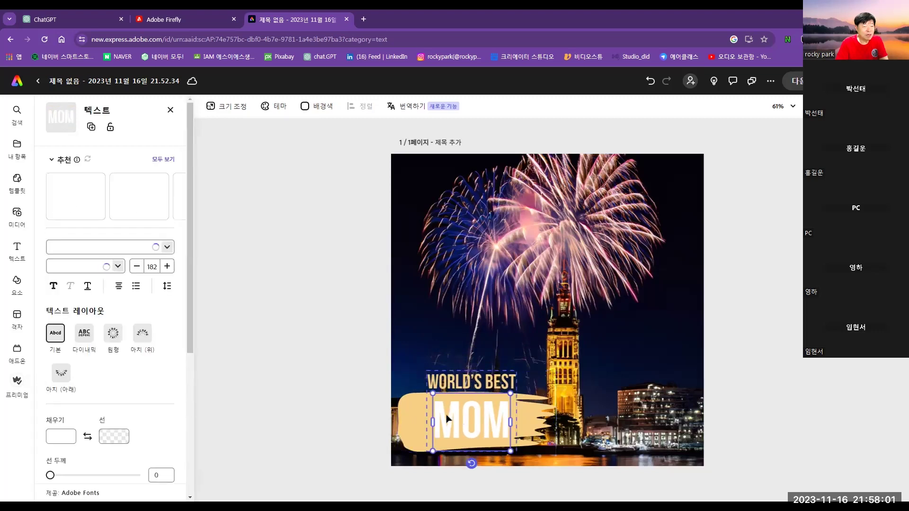
{"action": "double_click", "coordinate": [447, 418]}
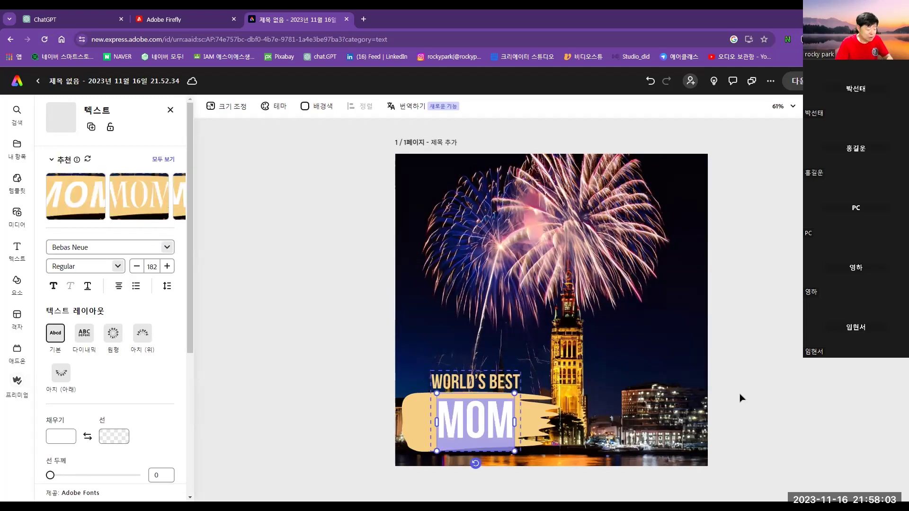
{"action": "type", "text": "라"}
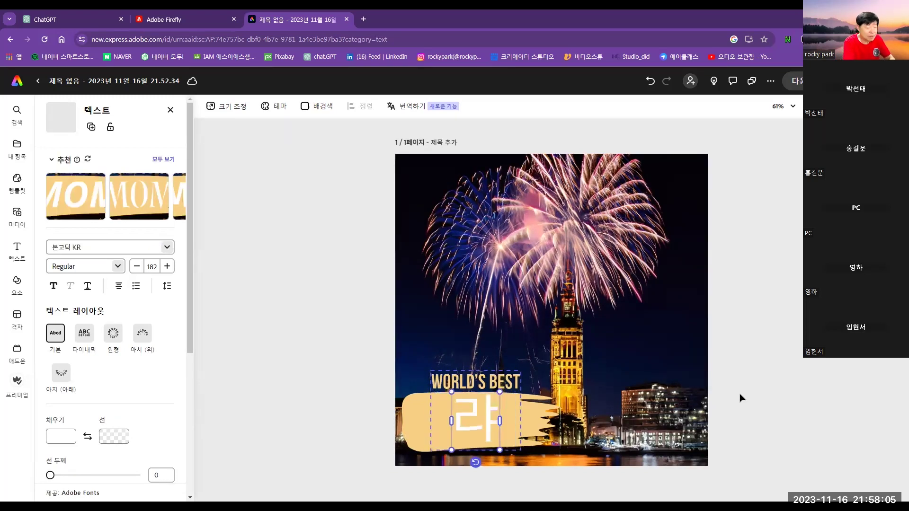
{"action": "type", "text": "ㄱ"}
{"action": "key", "text": "BackSpace"}
{"action": "type", "text": "F"}
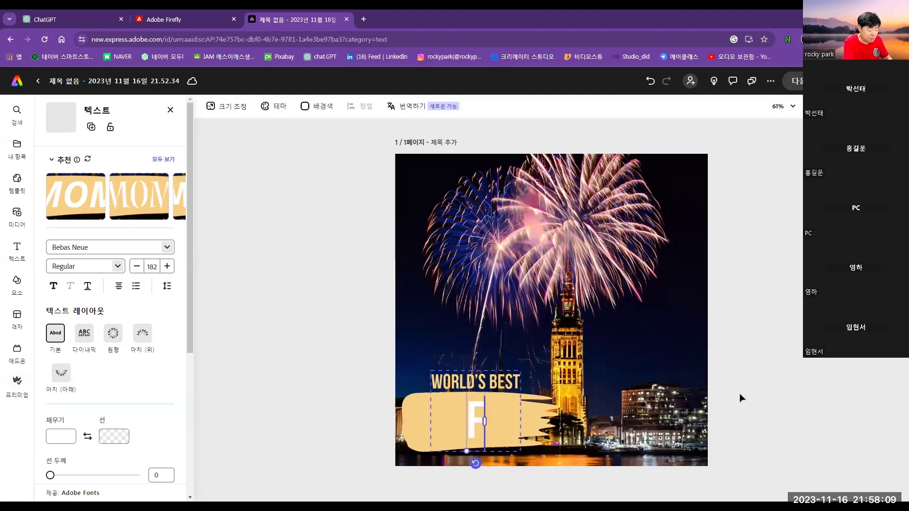
{"action": "type", "text": "IREWRKS"}
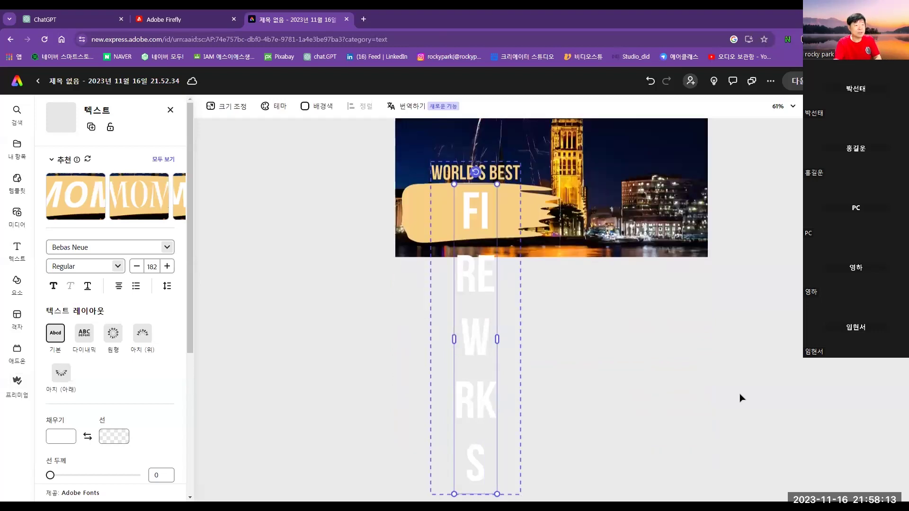
{"action": "left_click_drag", "start_coordinate": [496, 338], "coordinate": [685, 345]}
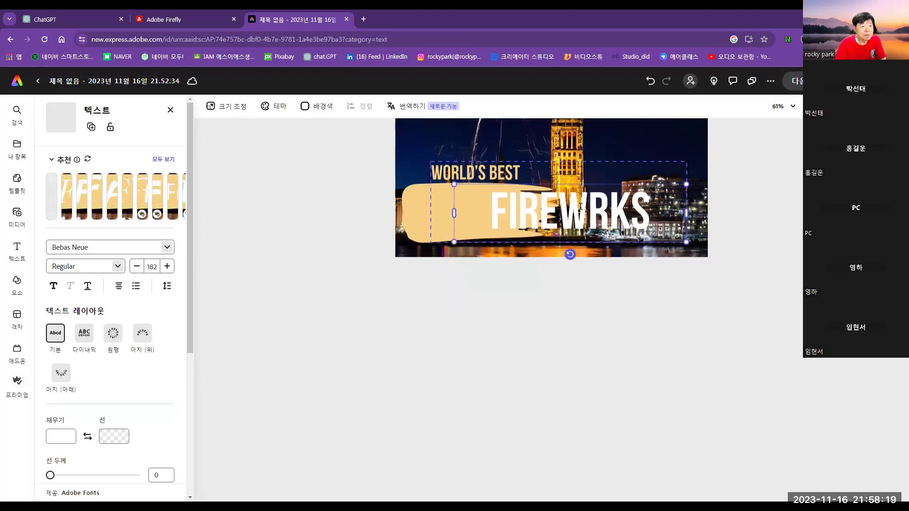